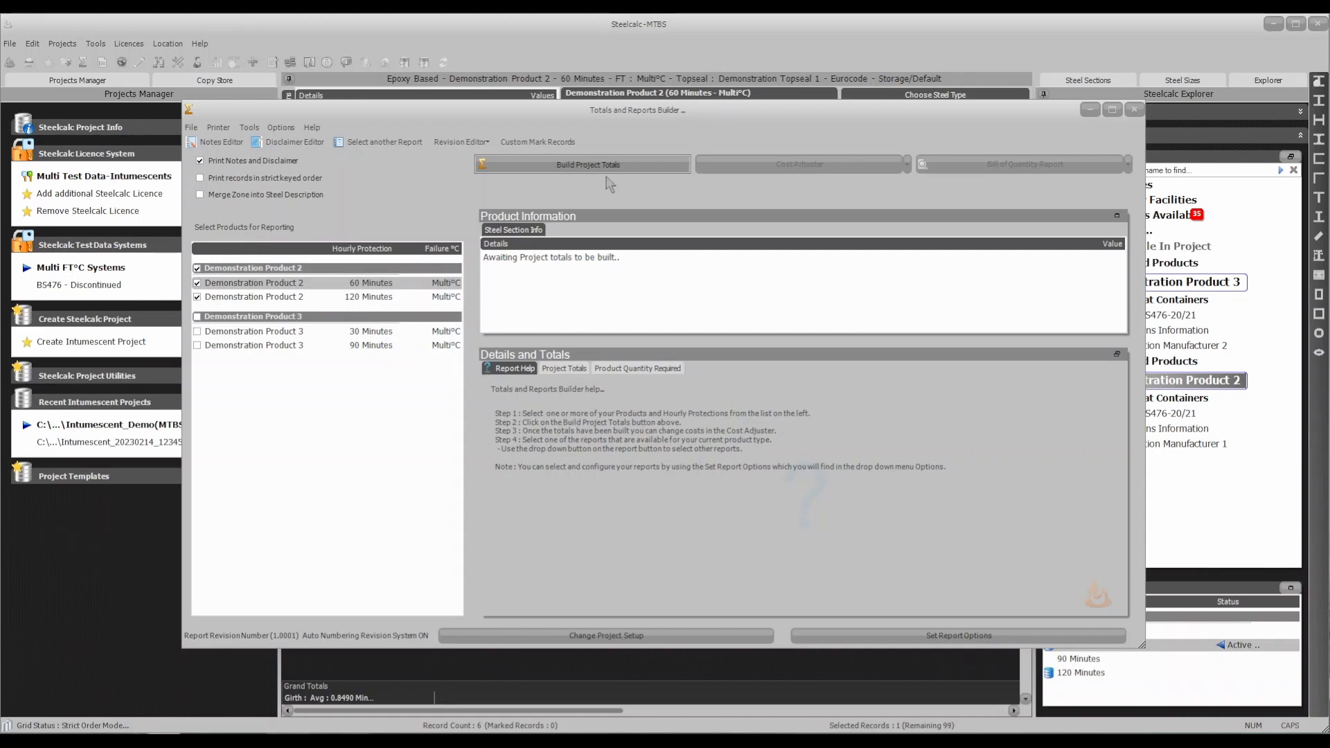
- Build the project totals for the selected Demonstration Product 2 protections and open the Cost Adjuster
{"action": "left_click", "coordinate": [566, 172]}
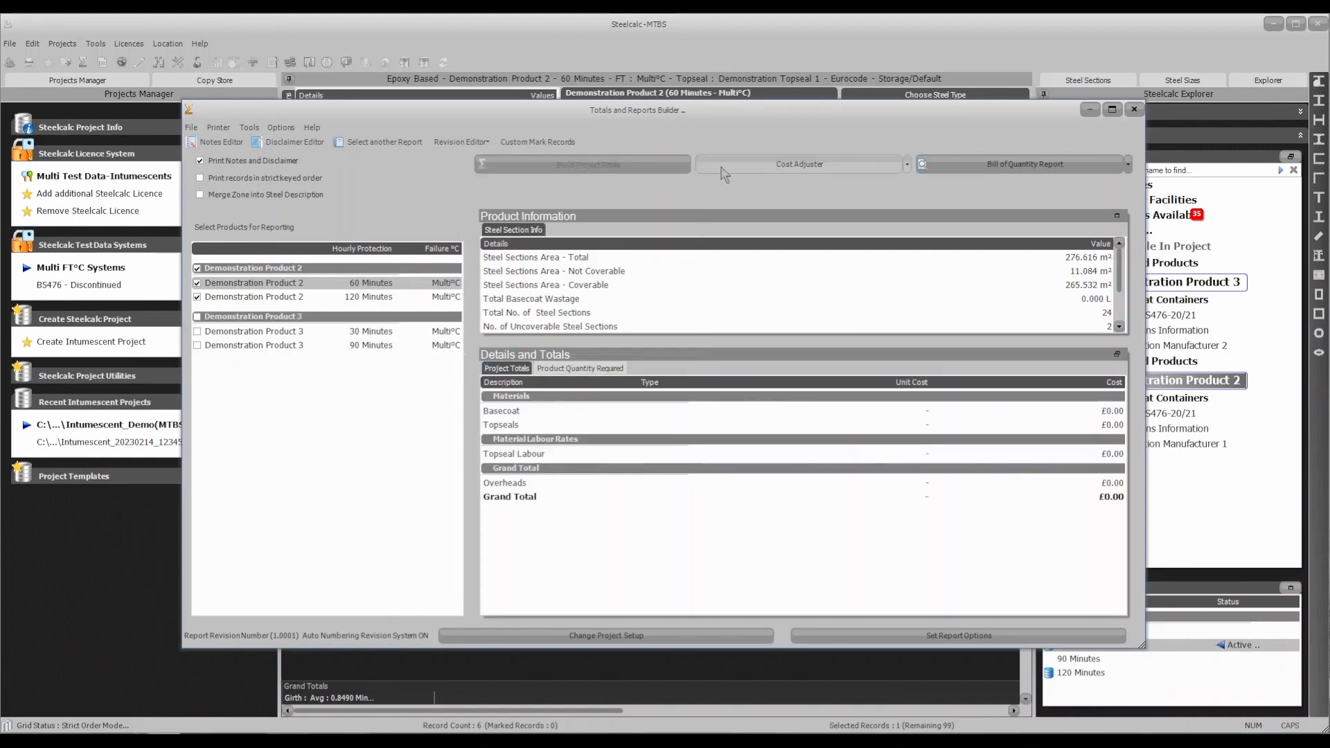
{"action": "left_click", "coordinate": [834, 166]}
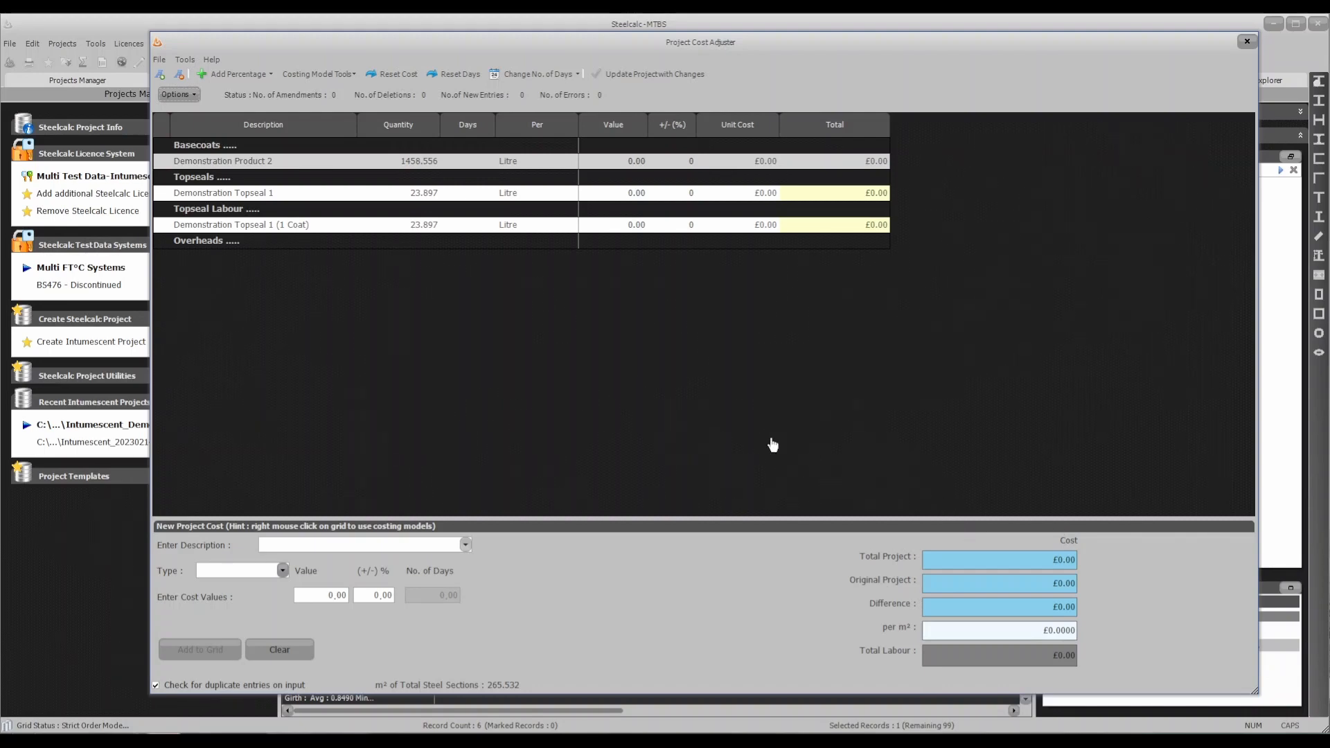
{"action": "left_click", "coordinate": [197, 97]}
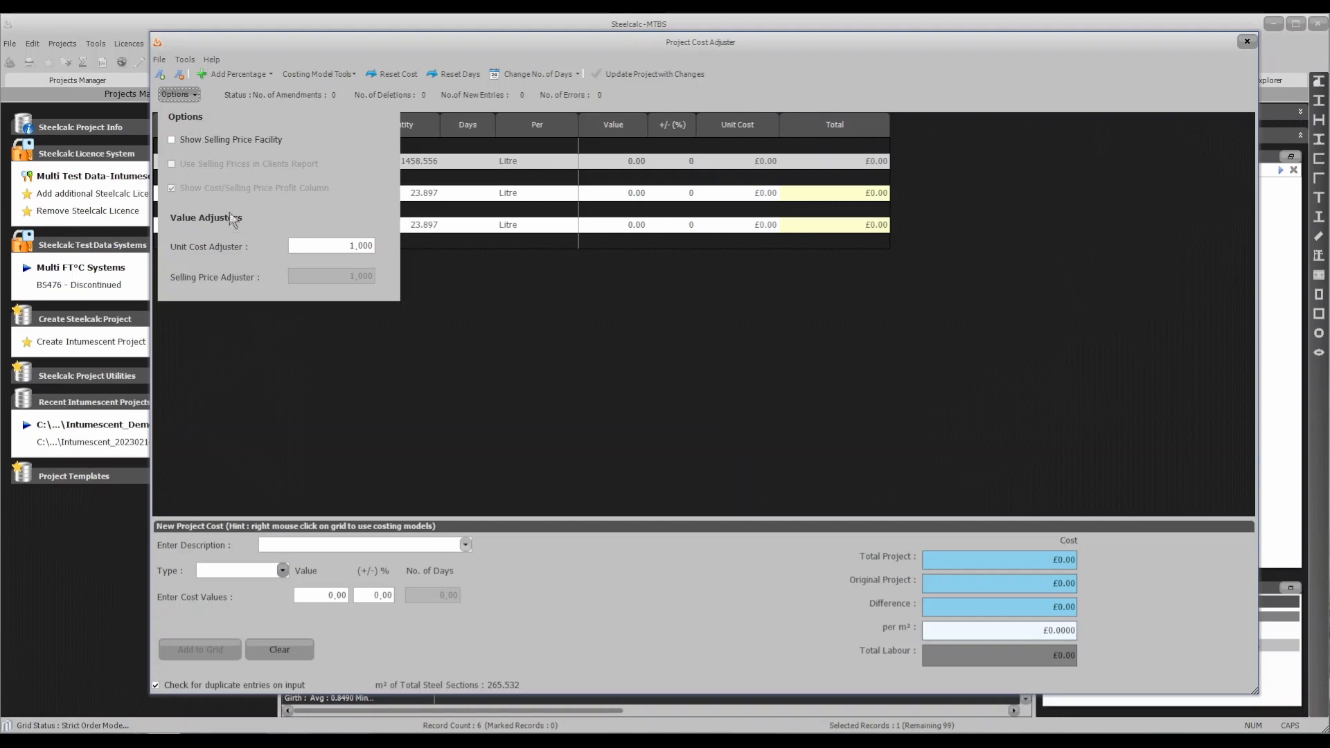
{"action": "left_click", "coordinate": [250, 322]}
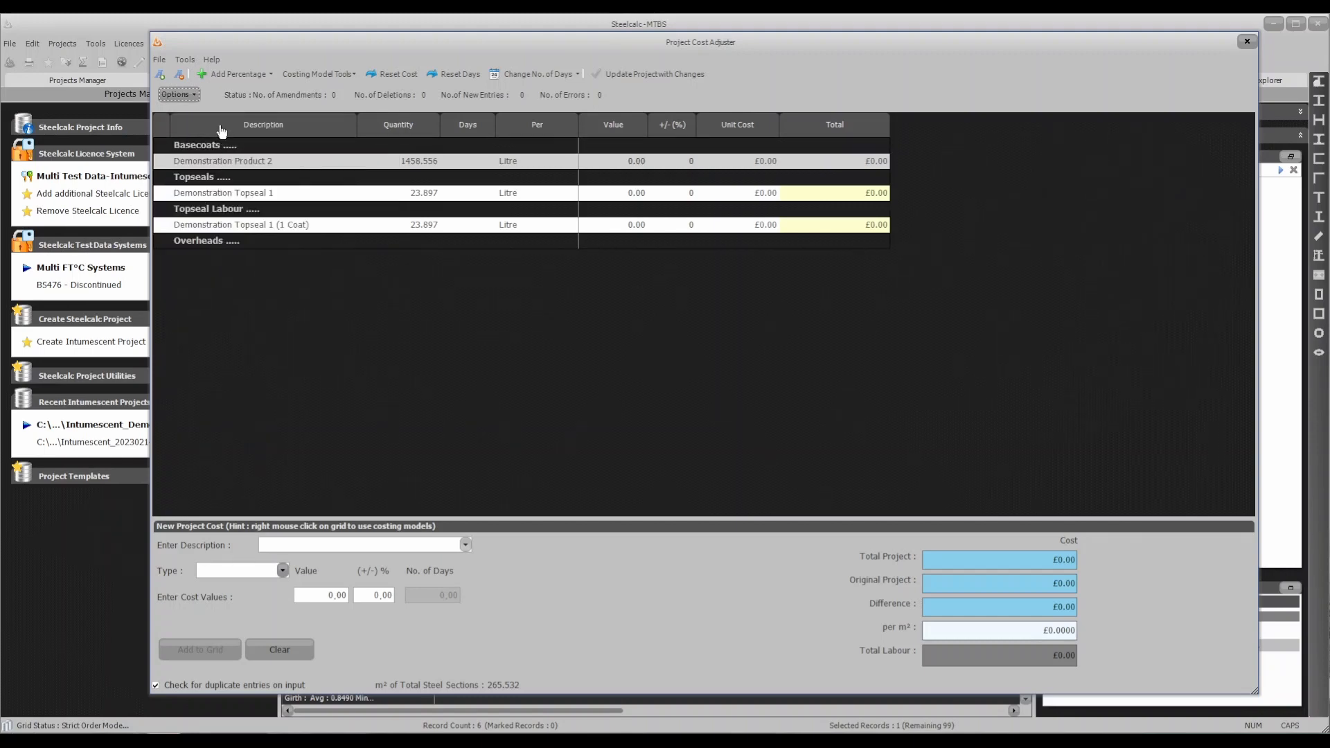
- Enlarge the cost grid's text and reduce it back to its original size
{"action": "left_click", "coordinate": [160, 74]}
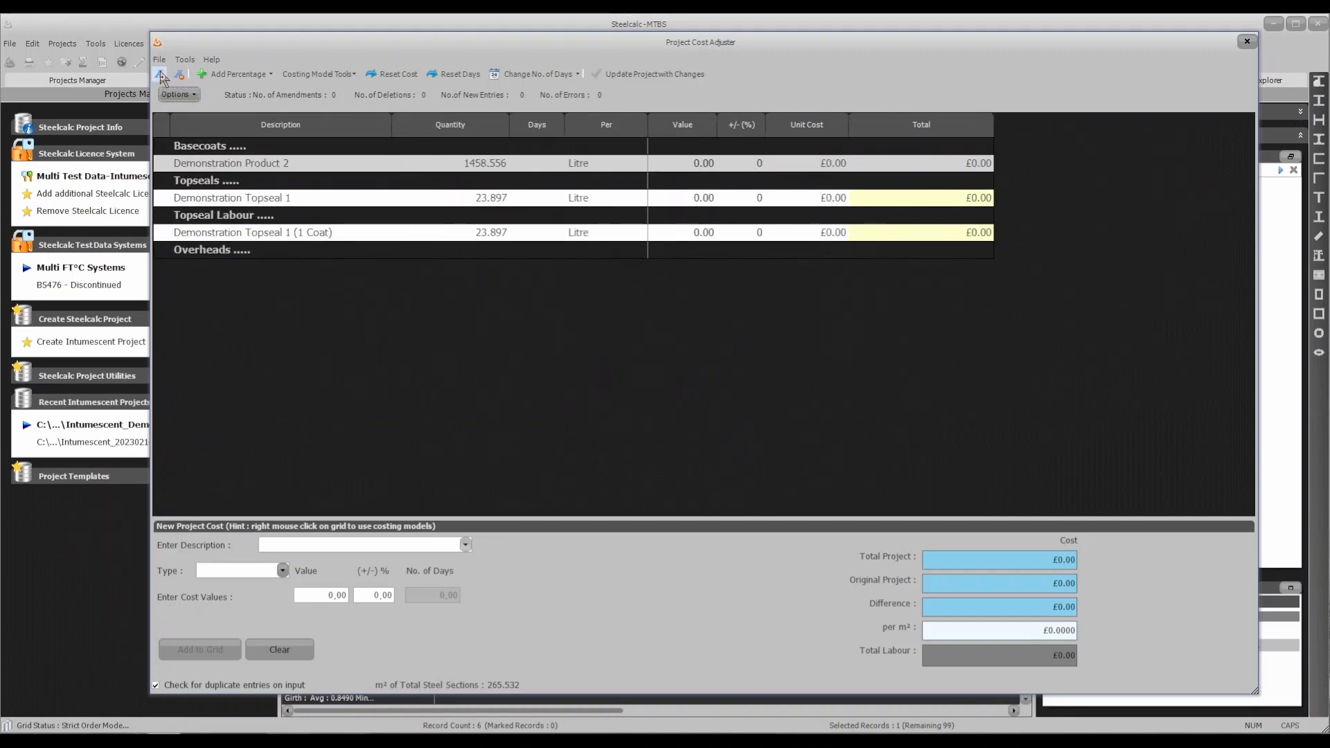
{"action": "left_click", "coordinate": [160, 74]}
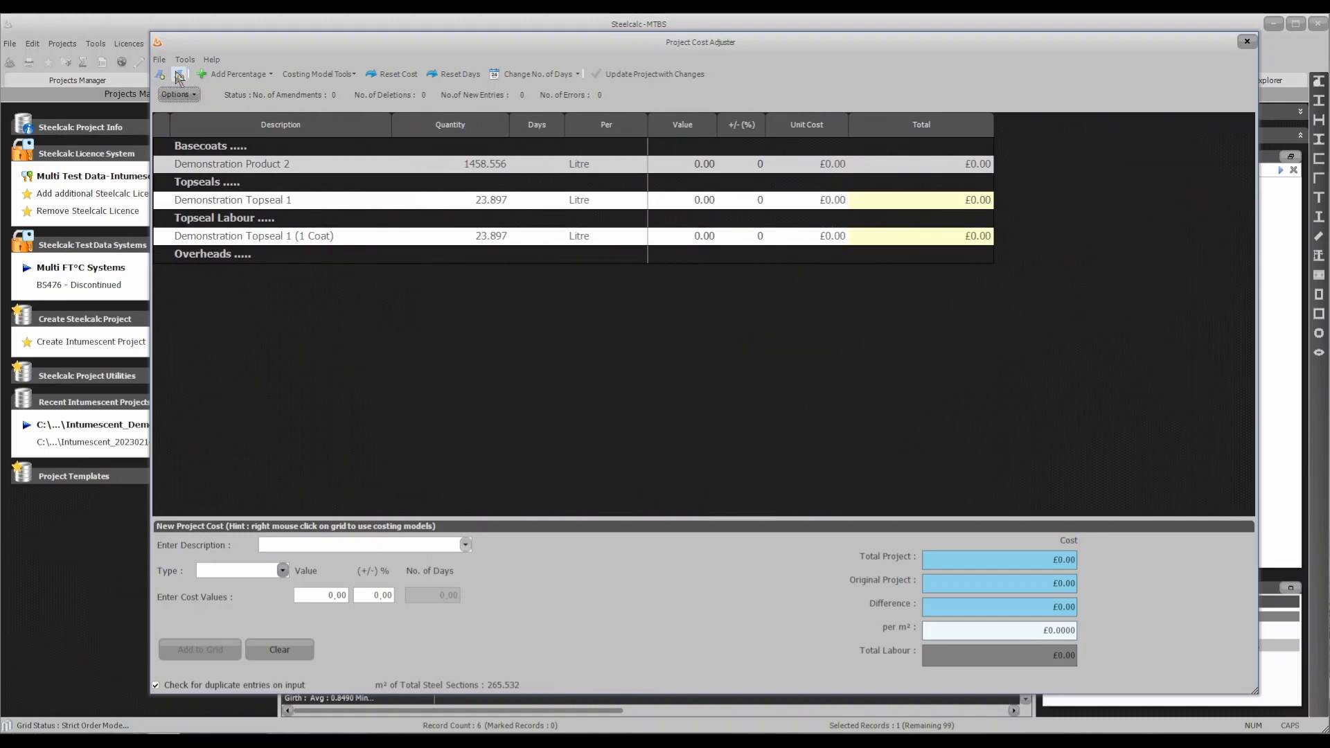
{"action": "left_click", "coordinate": [179, 74]}
{"action": "left_click", "coordinate": [180, 74]}
{"action": "left_click", "coordinate": [180, 74]}
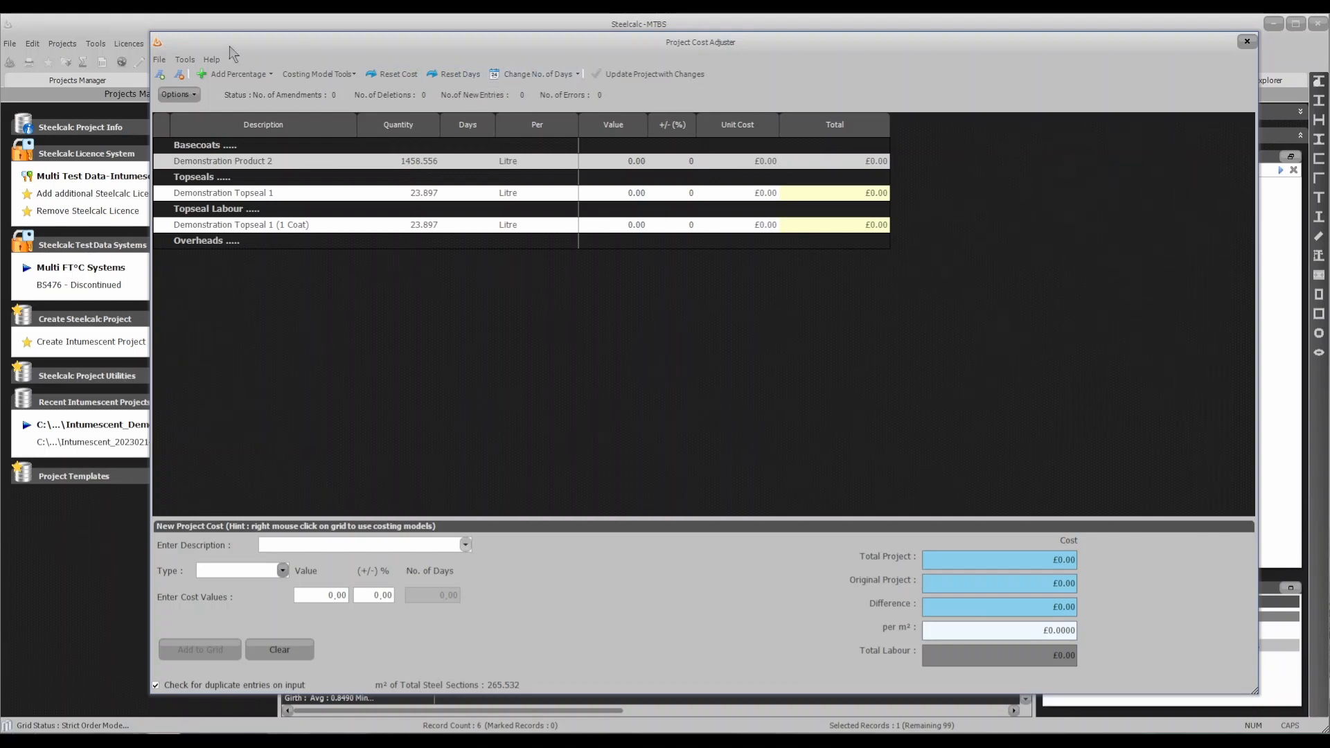
{"action": "left_click", "coordinate": [159, 60]}
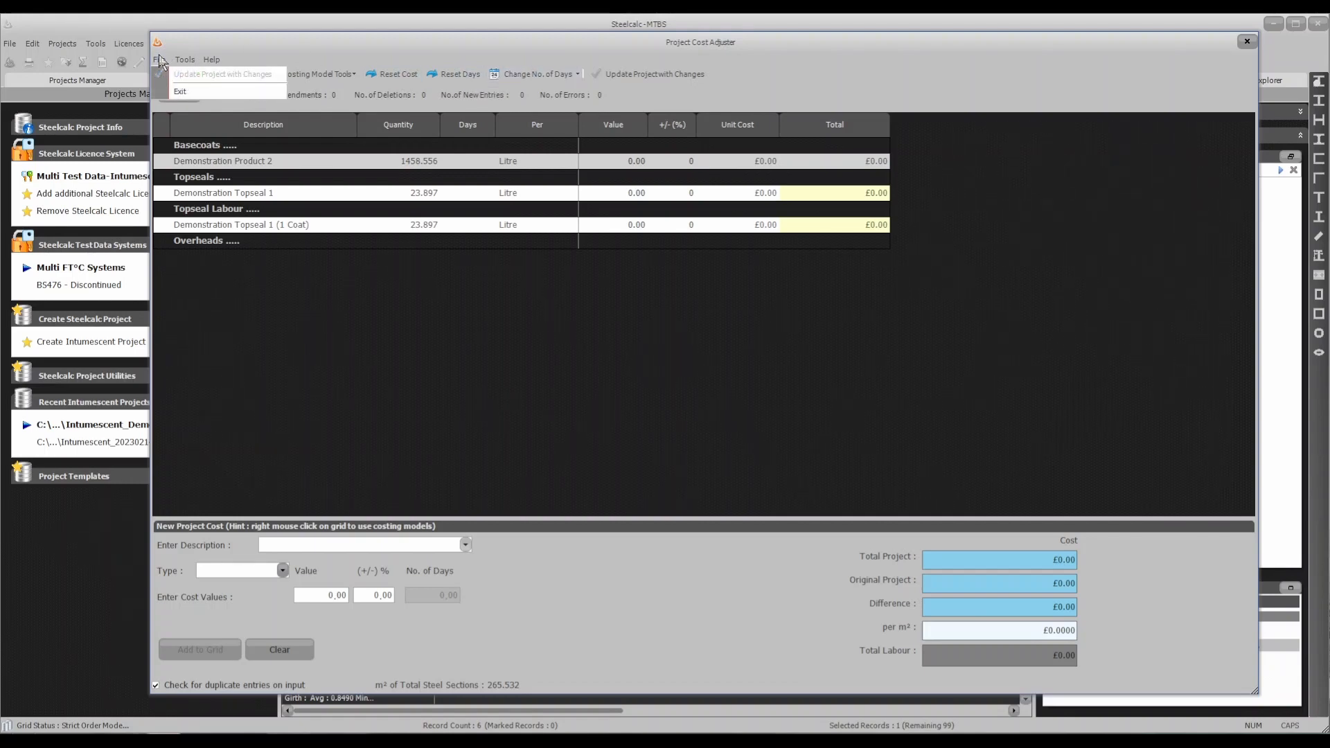
{"action": "left_click", "coordinate": [185, 59]}
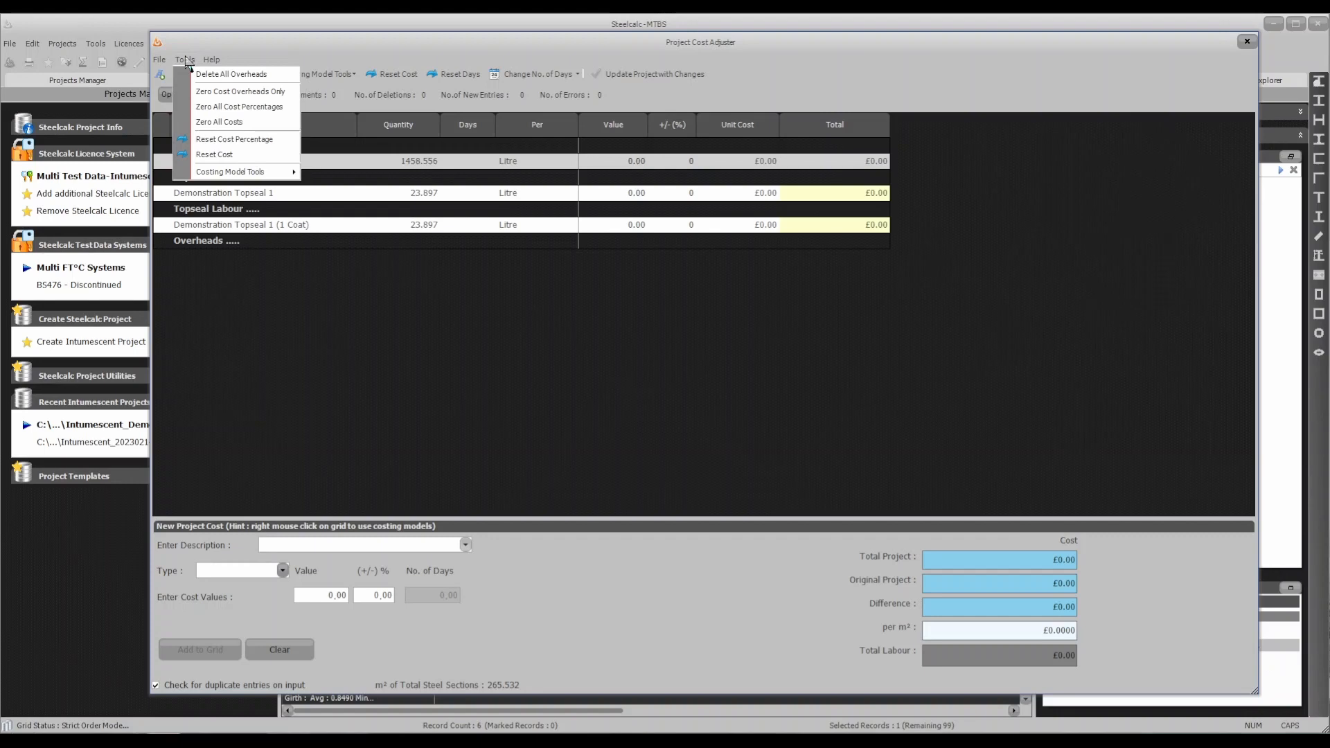
{"action": "mouse_move", "coordinate": [212, 66]}
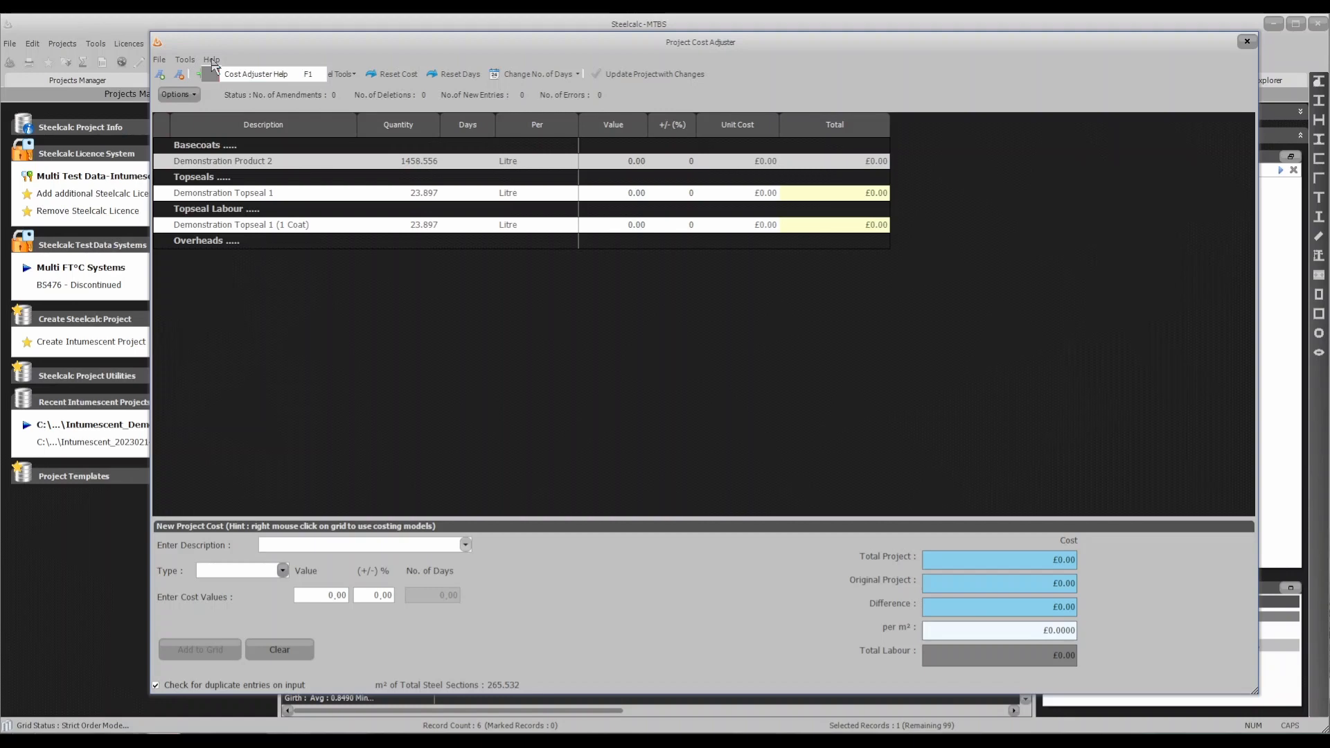
{"action": "left_click", "coordinate": [310, 319]}
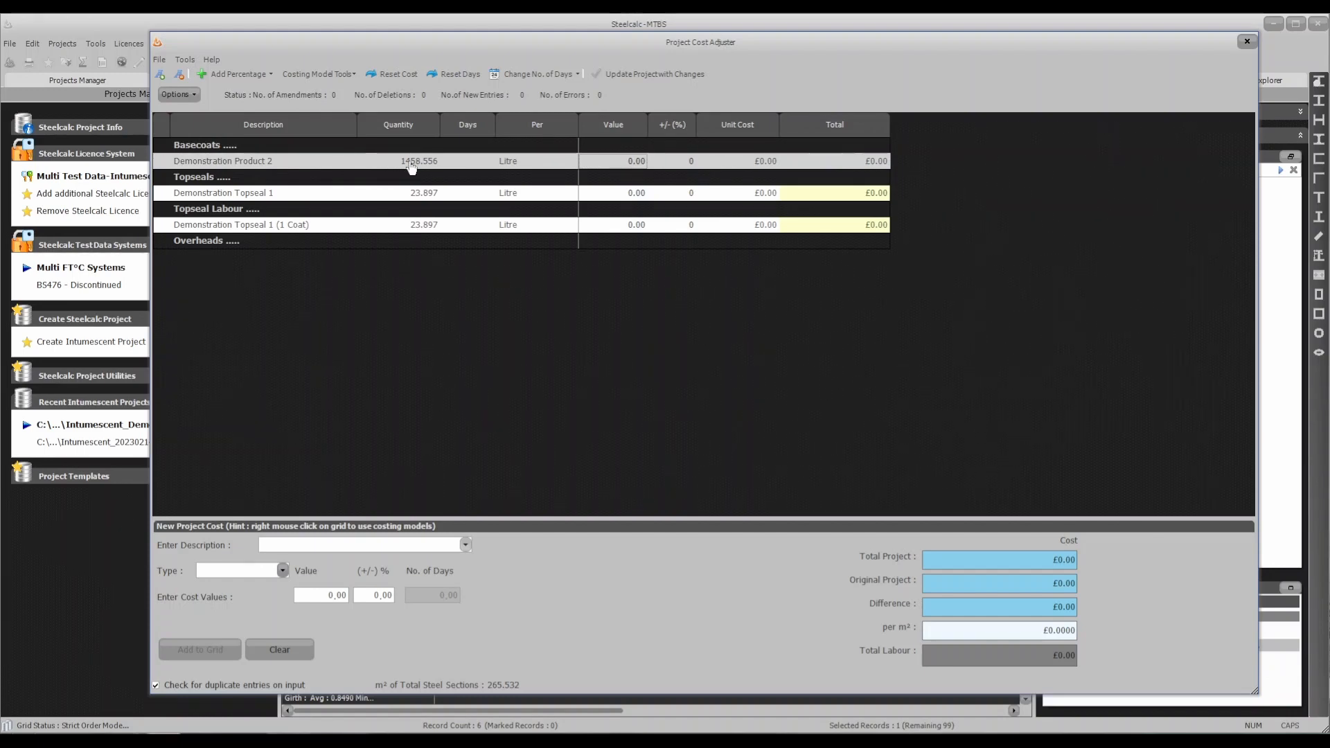
- Set the cost values per litre to 6.53 for the Demonstration Product 2 basecoat and 4.32 for the Demonstration Topseal 1 material
{"action": "left_click", "coordinate": [621, 166]}
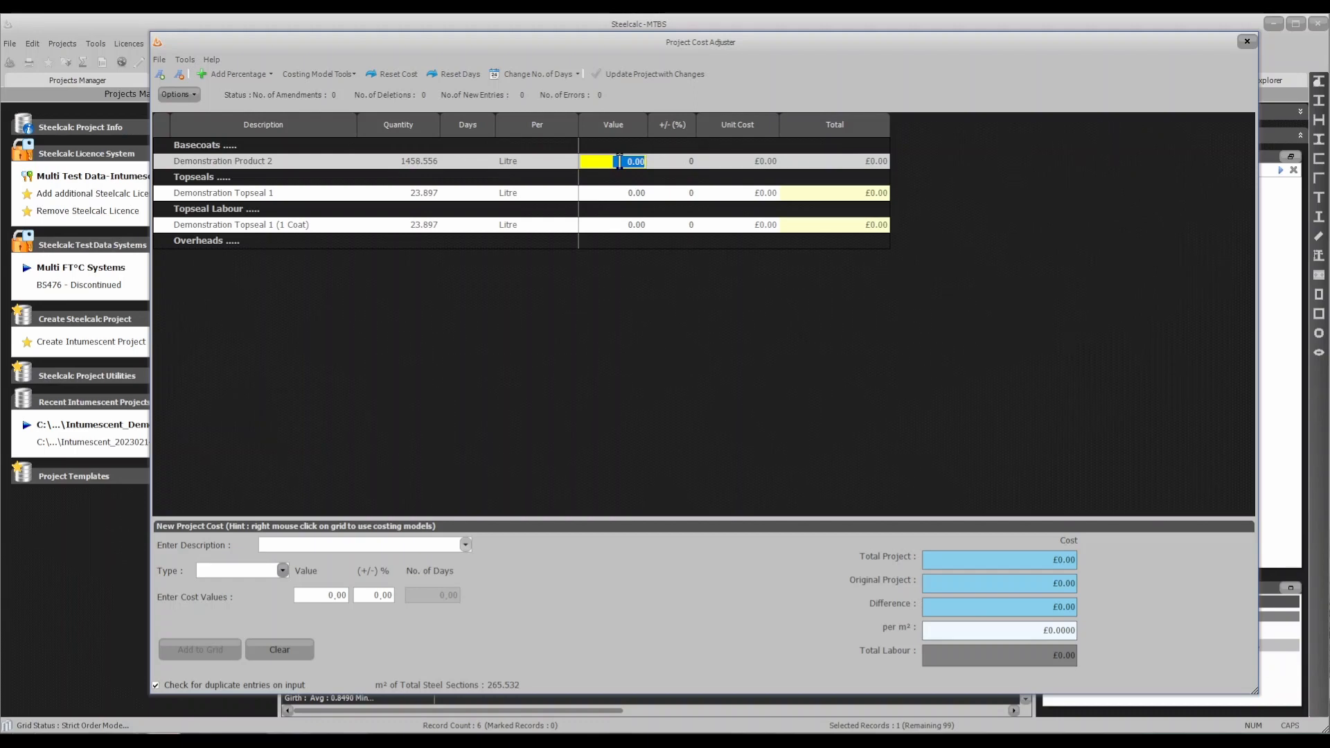
{"action": "type", "text": "6.53"}
{"action": "key", "text": "Tab"}
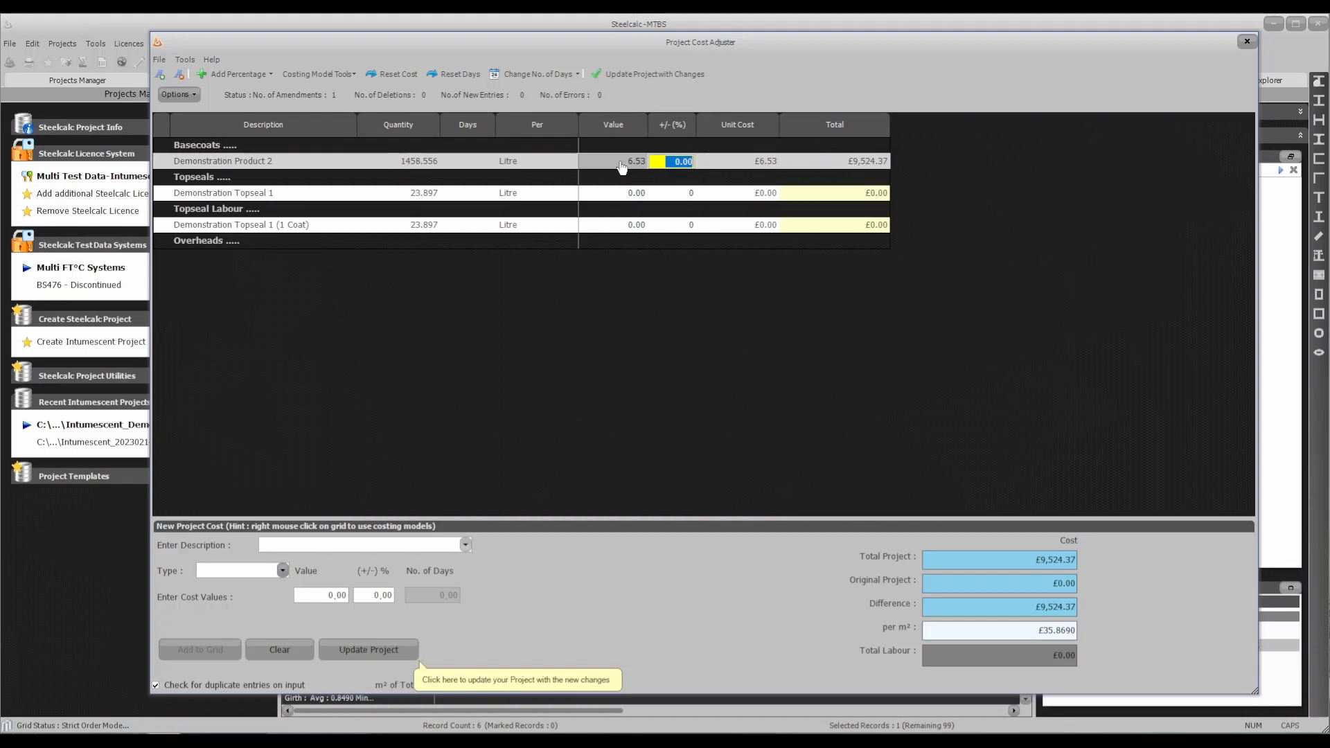
{"action": "key", "text": "Tab"}
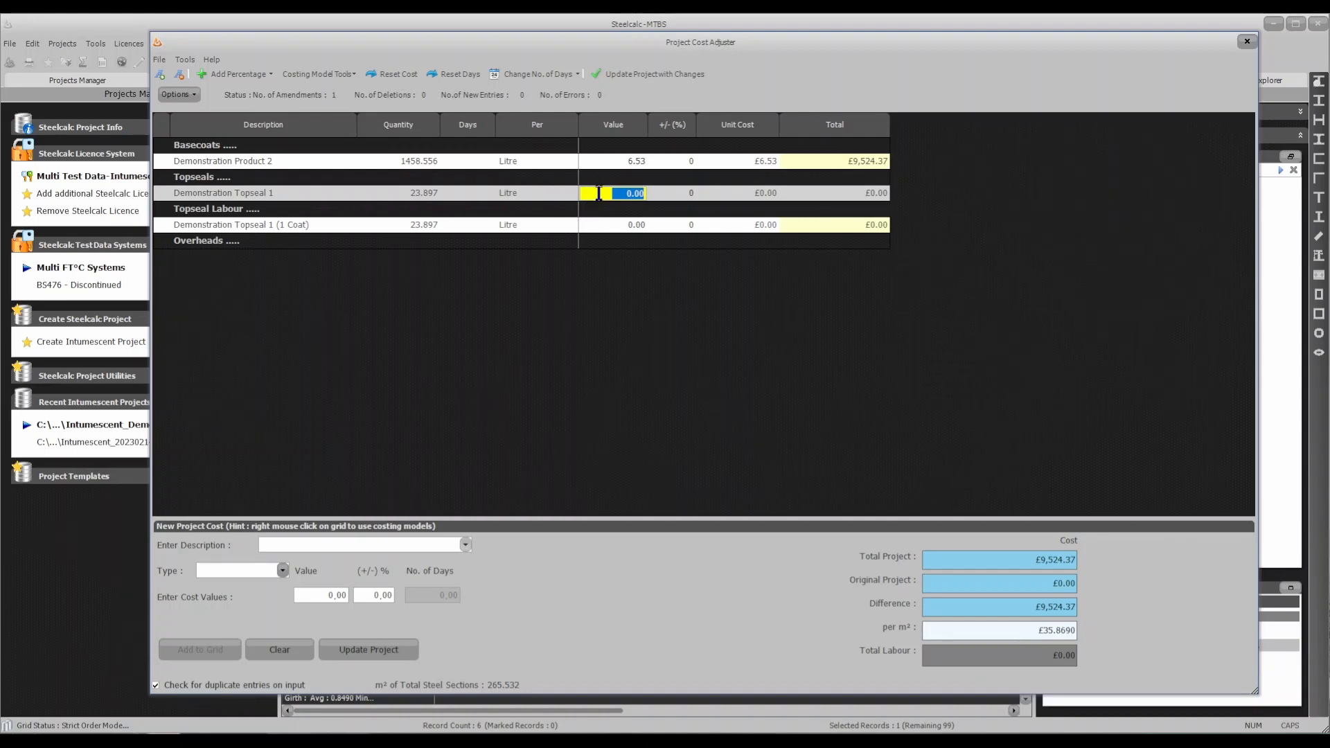
{"action": "type", "text": "4.32"}
{"action": "key", "text": "Tab"}
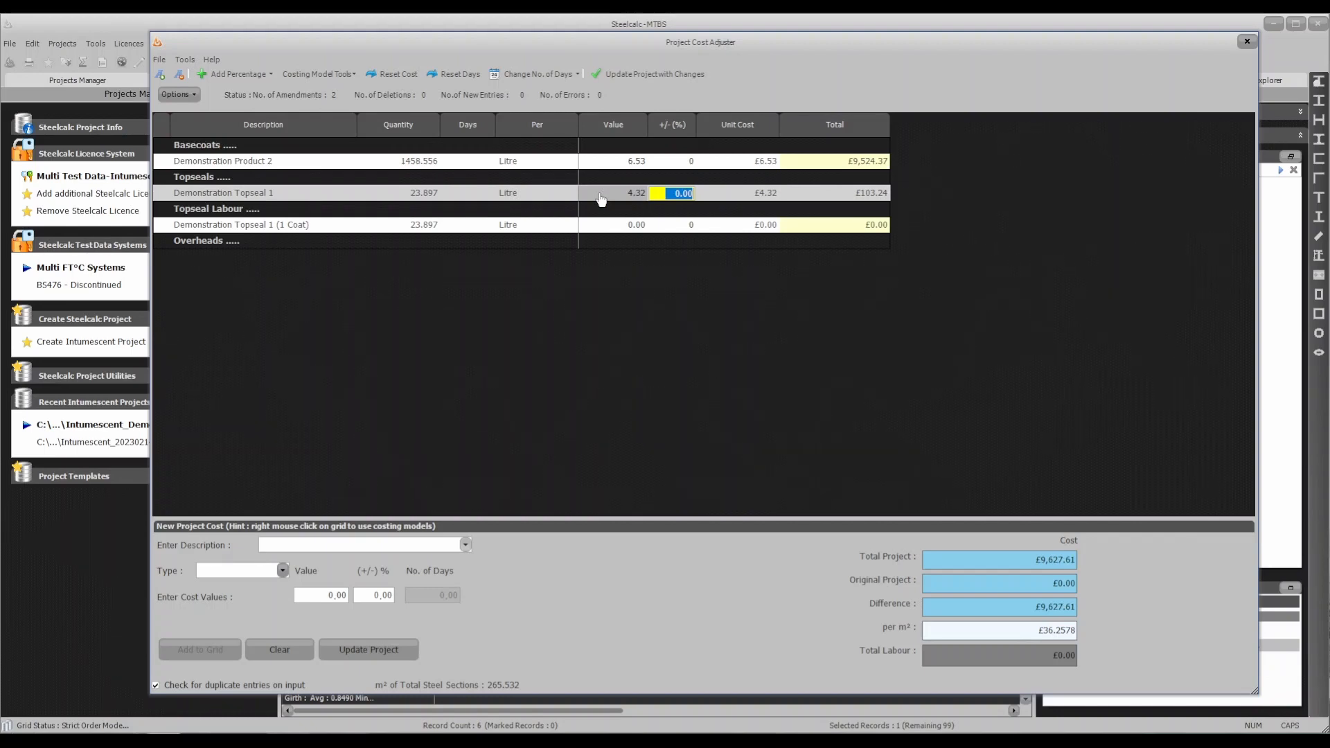
{"action": "key", "text": "Tab"}
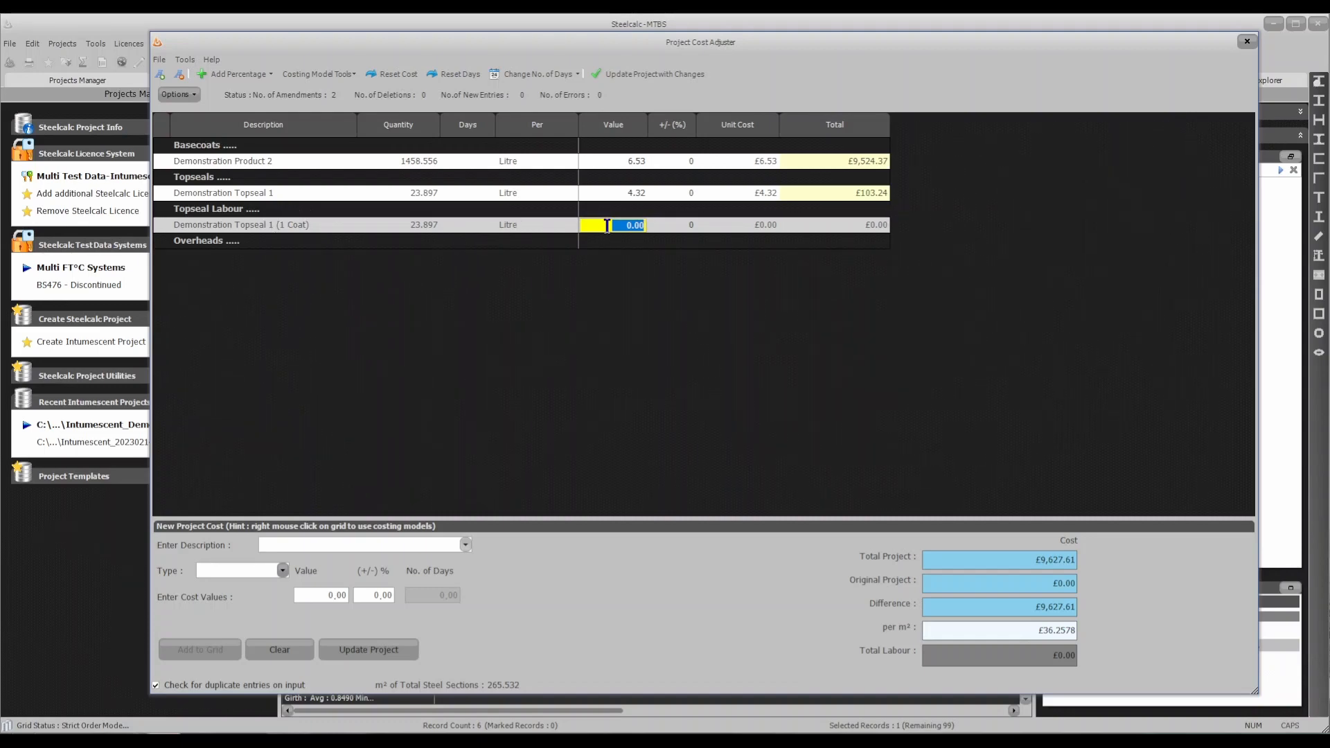
- Set the one-coat Demonstration Topseal 1 labour value to 2.50 per litre and update the project with the new costs
{"action": "type", "text": "2.5"}
{"action": "key", "text": "Tab"}
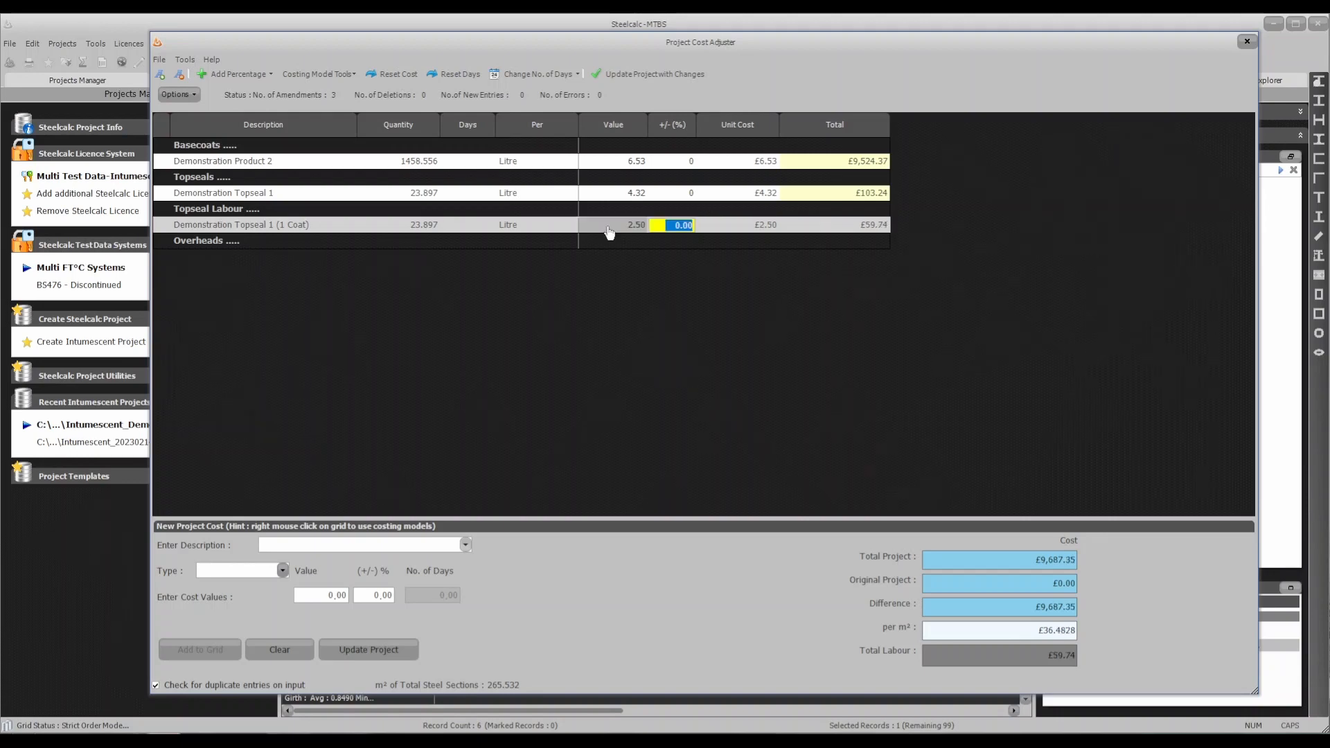
{"action": "key", "text": "Return"}
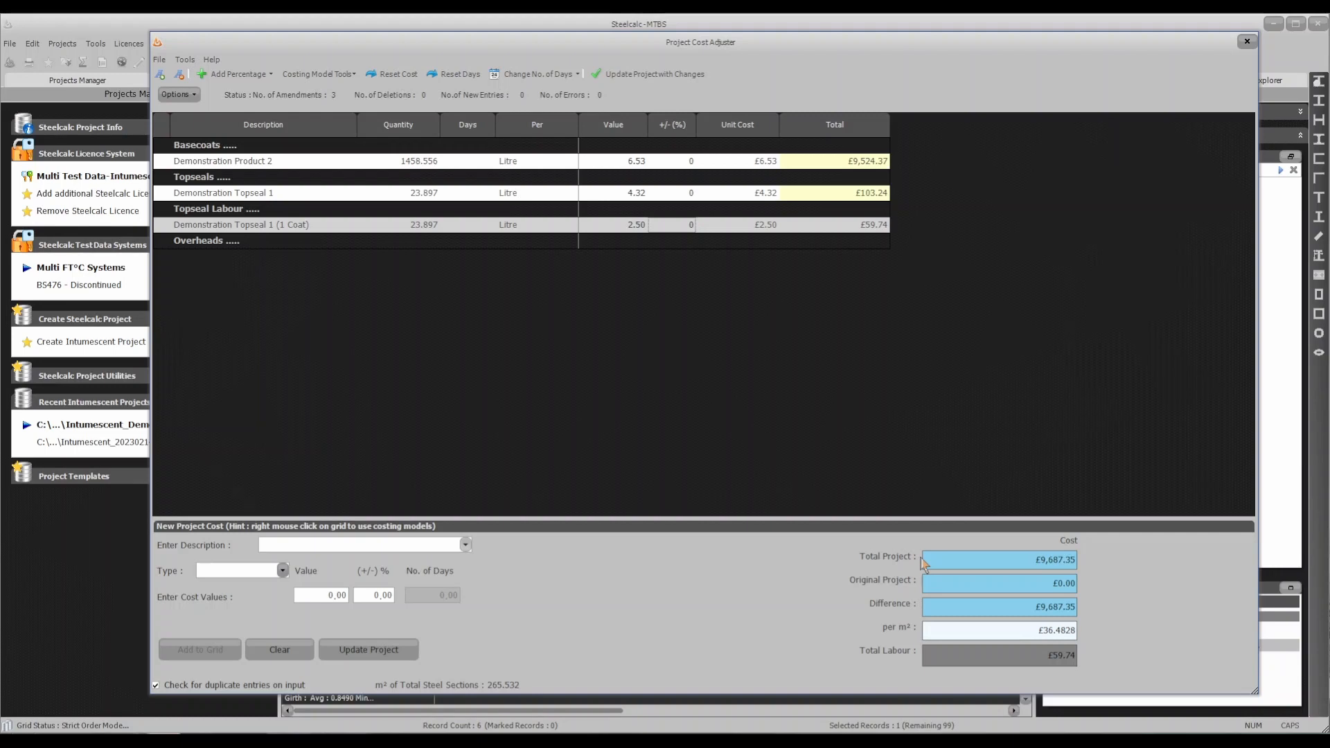
{"action": "left_click", "coordinate": [372, 652]}
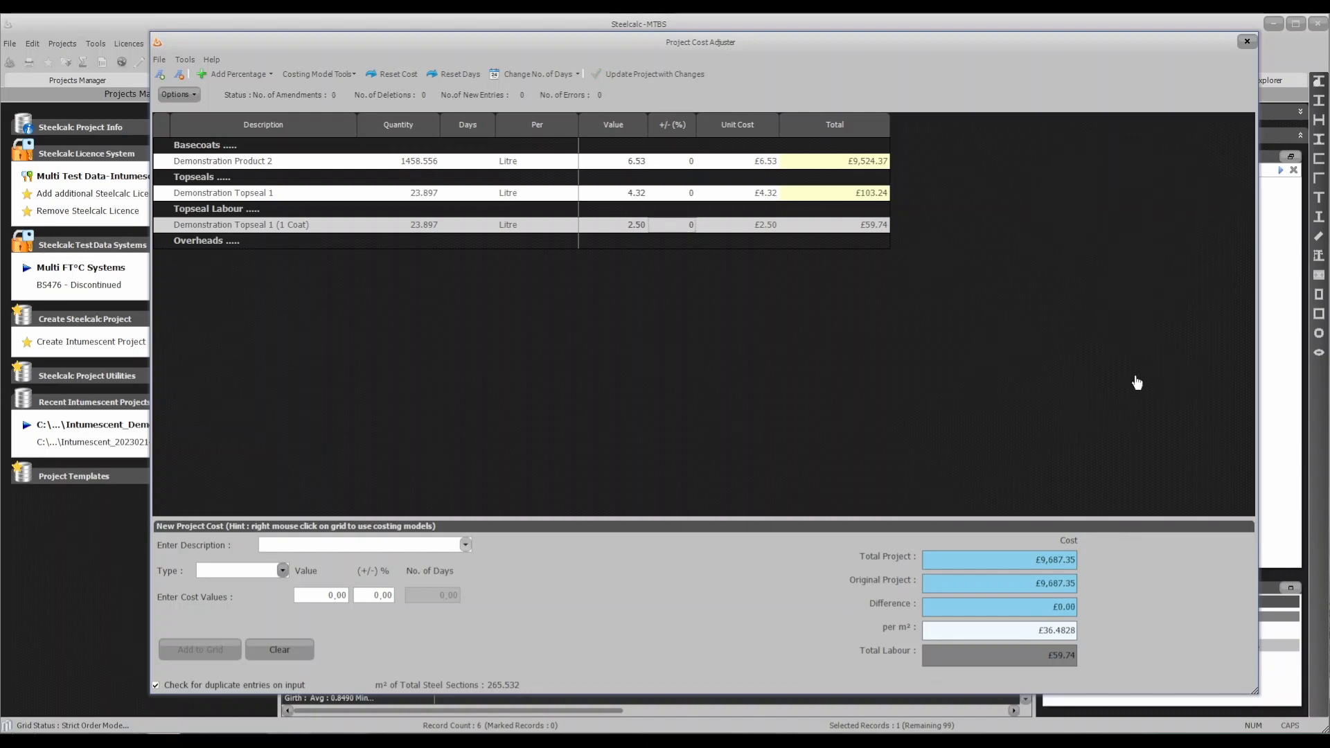
{"action": "left_click", "coordinate": [1247, 41]}
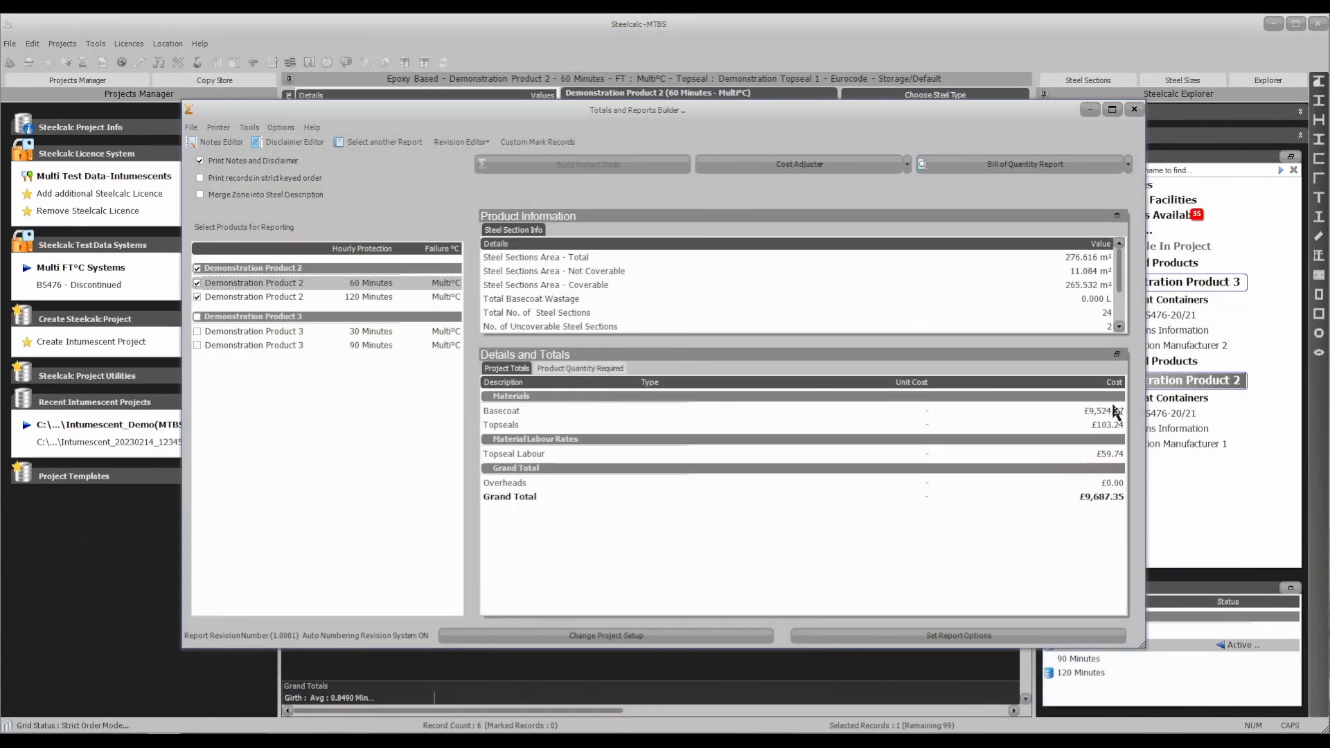
- Generate the Bill of Quantity report and review its section costs, product summaries and project totals through to the last page
{"action": "left_click", "coordinate": [1022, 165]}
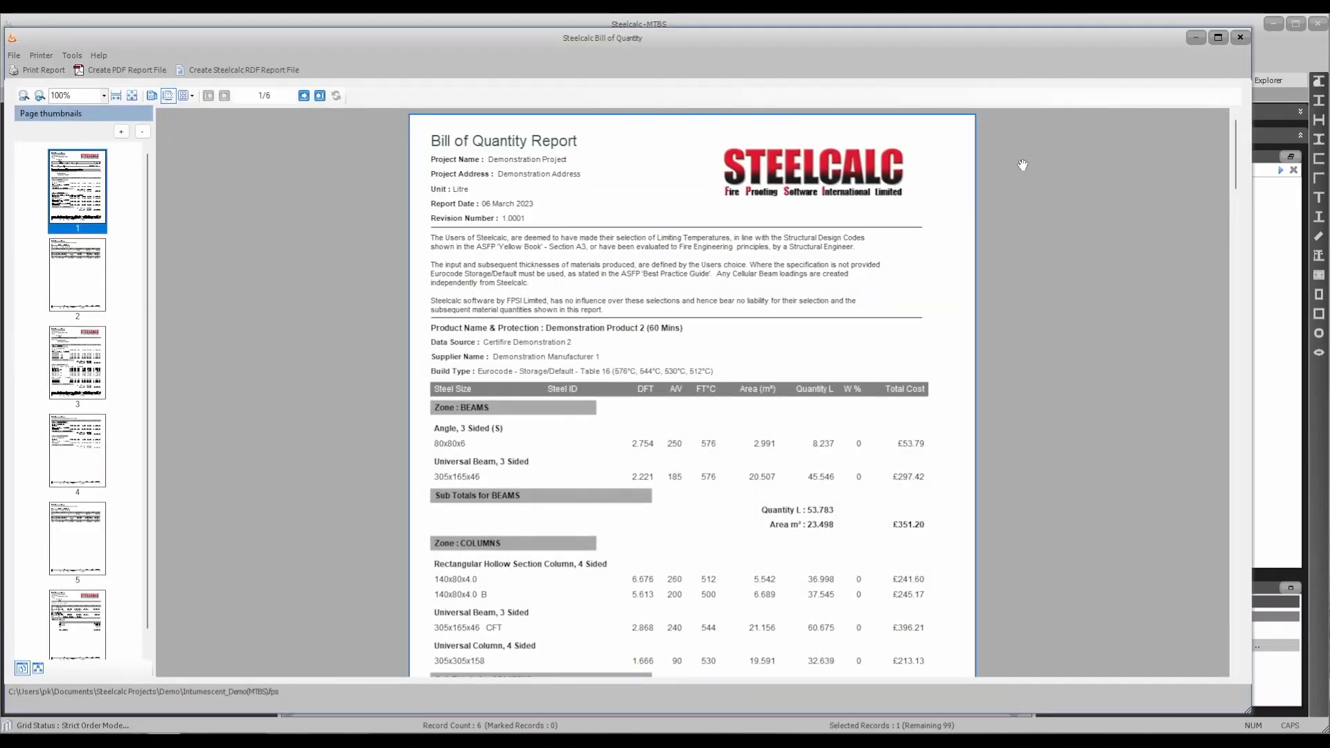
{"action": "scroll", "coordinate": [926, 317], "scroll_direction": "down", "scroll_amount": 10}
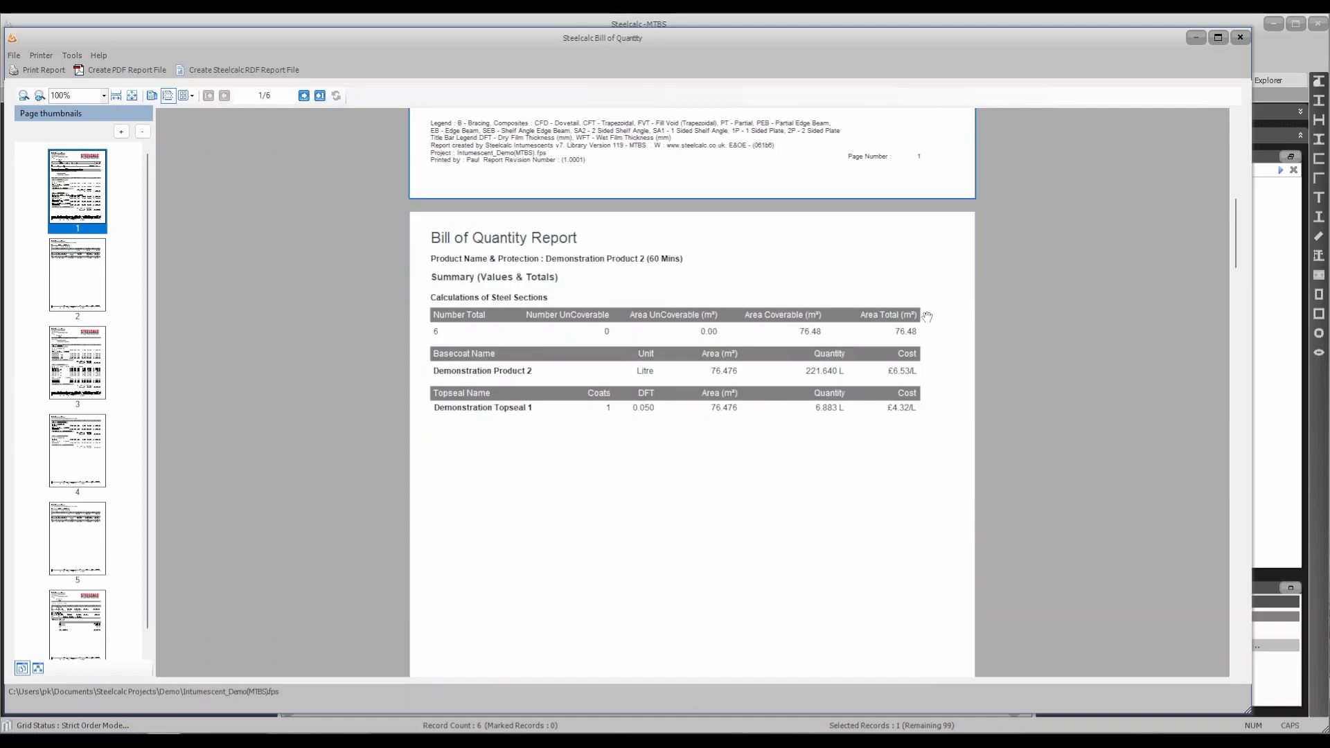
{"action": "scroll", "coordinate": [927, 316], "scroll_direction": "down", "scroll_amount": 10}
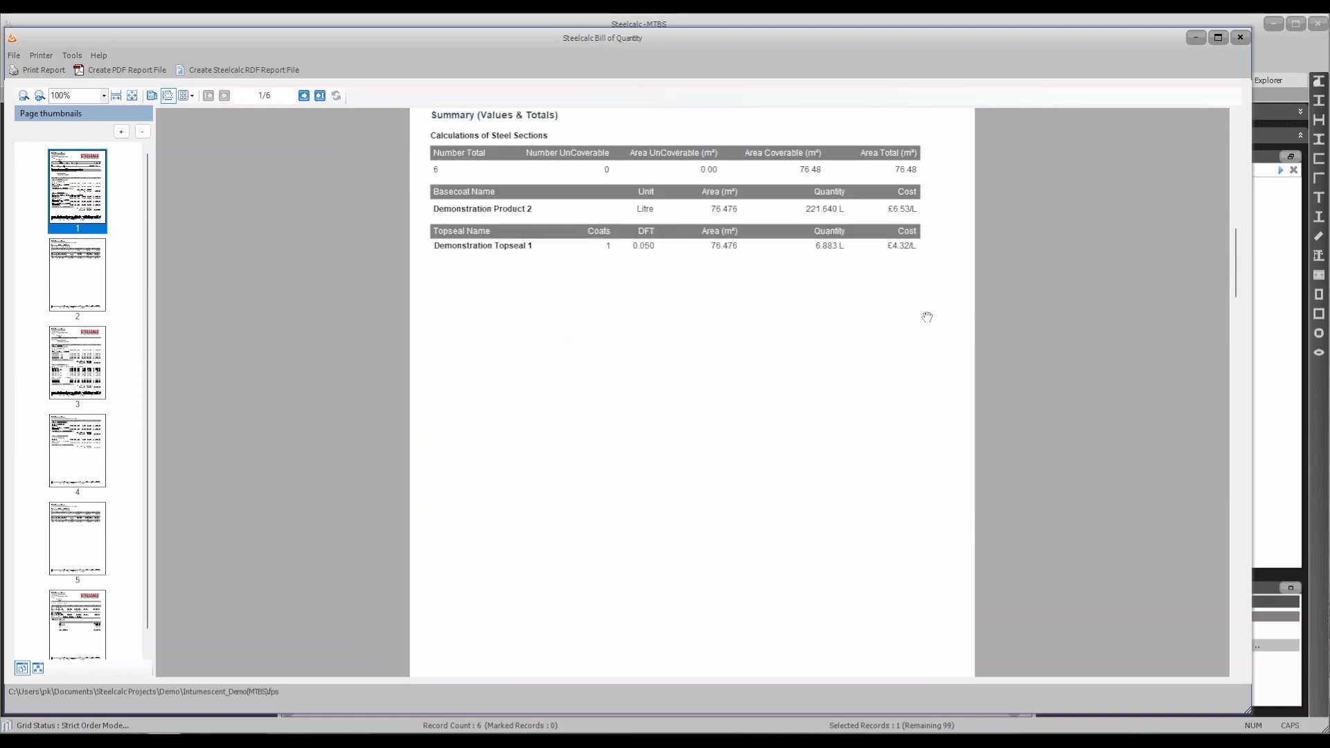
{"action": "scroll", "coordinate": [926, 316], "scroll_direction": "down", "scroll_amount": 10}
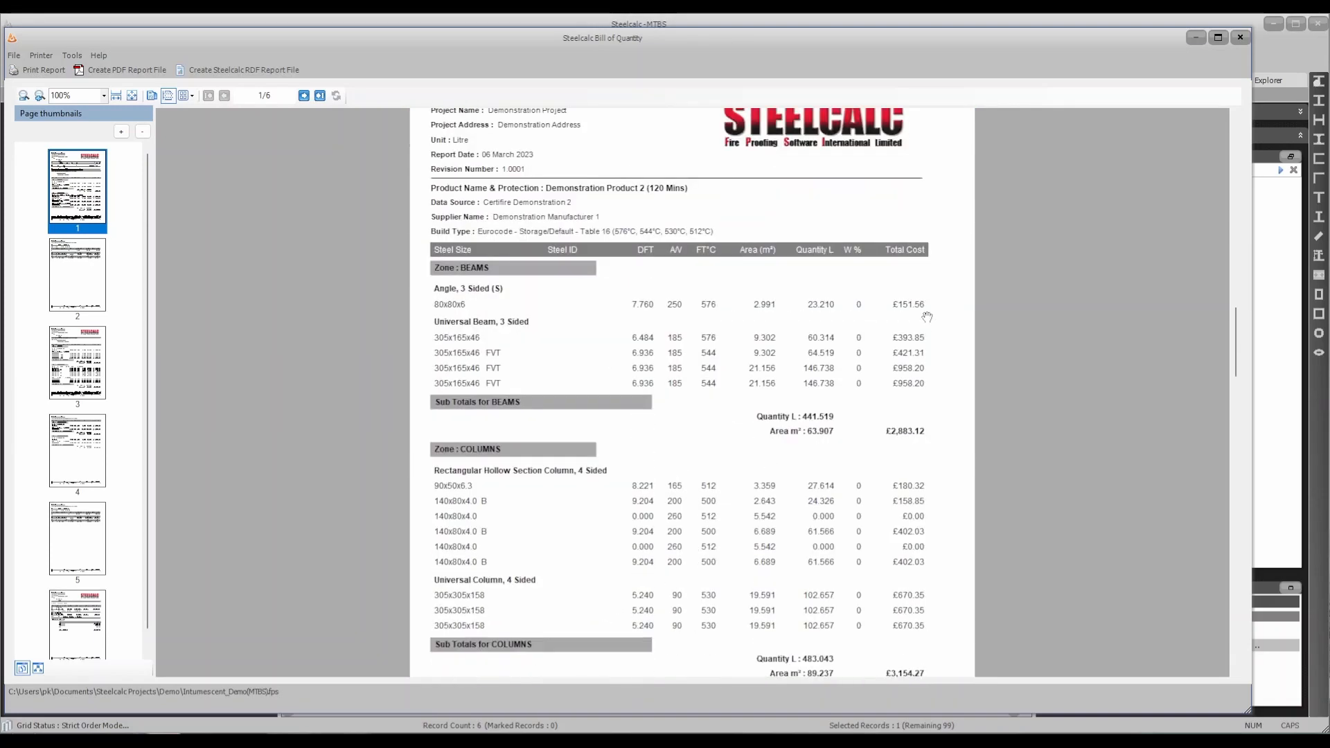
{"action": "scroll", "coordinate": [927, 316], "scroll_direction": "down", "scroll_amount": 10}
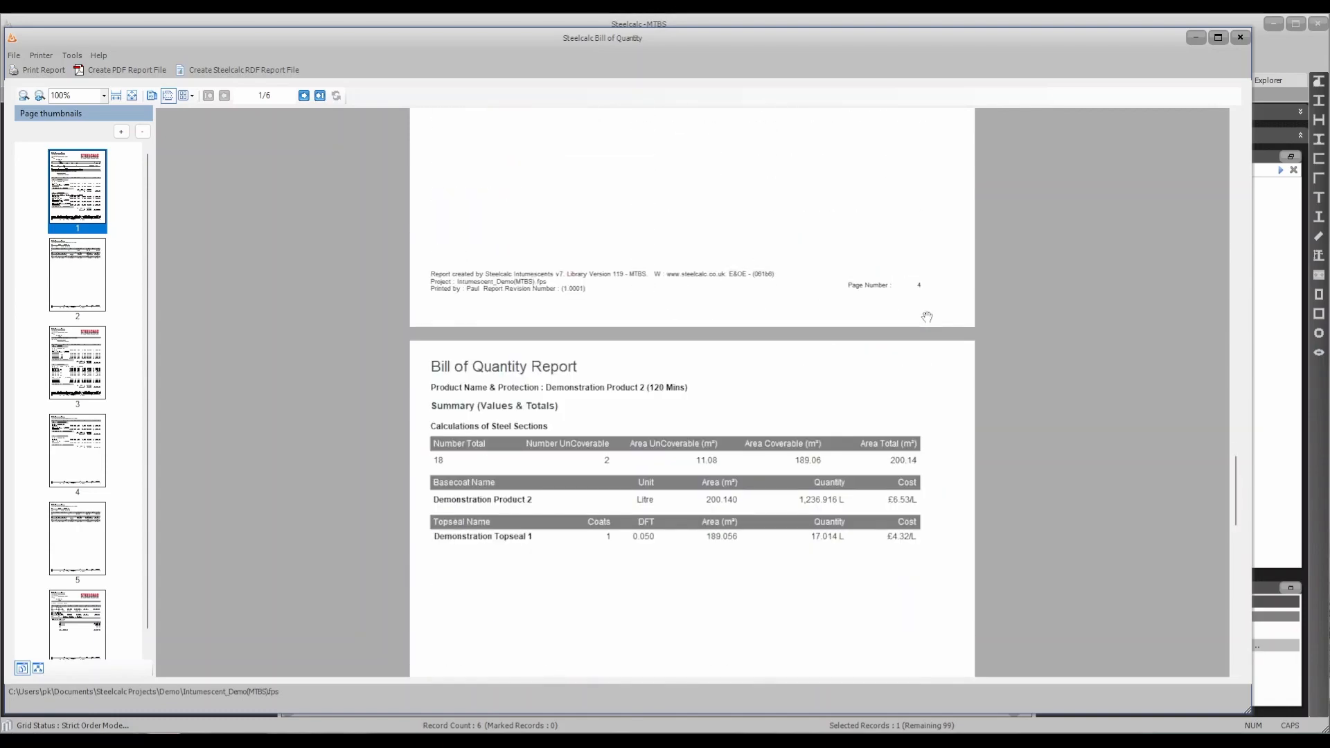
{"action": "scroll", "coordinate": [926, 316], "scroll_direction": "down", "scroll_amount": 3}
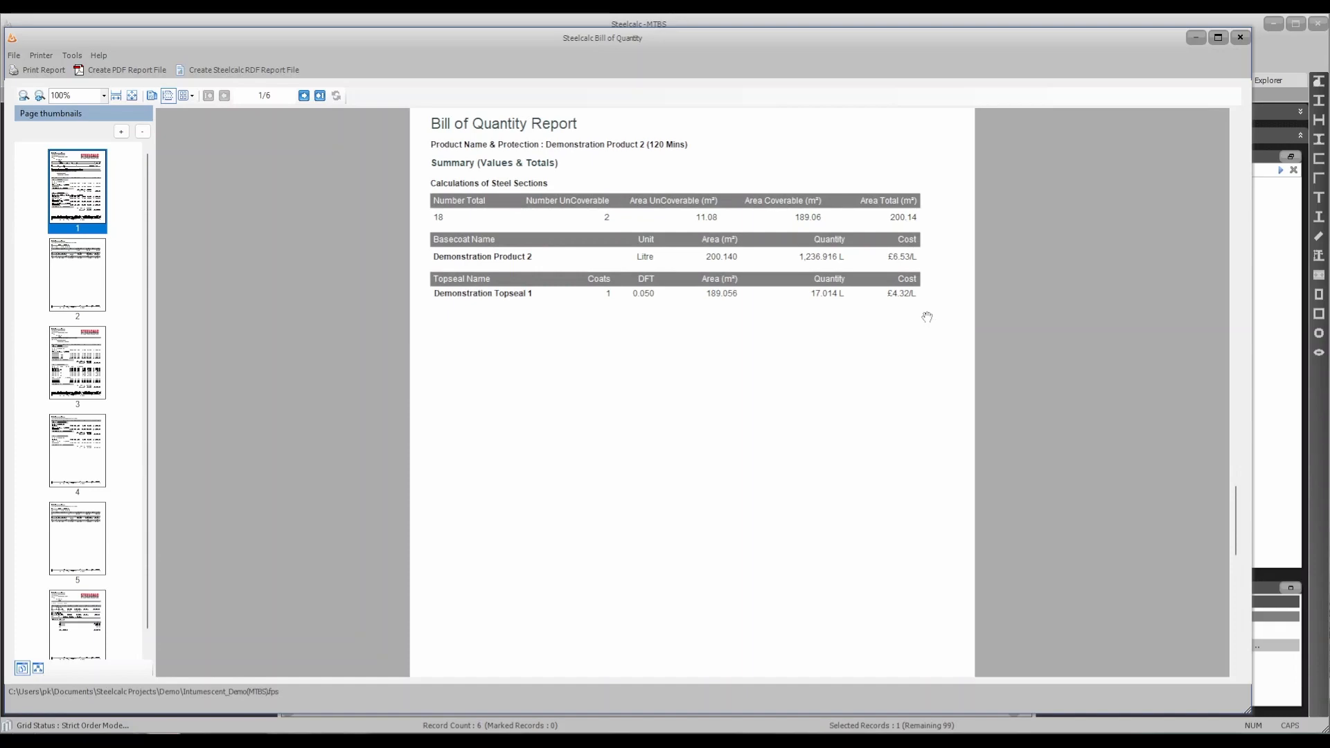
{"action": "scroll", "coordinate": [927, 316], "scroll_direction": "down", "scroll_amount": 8}
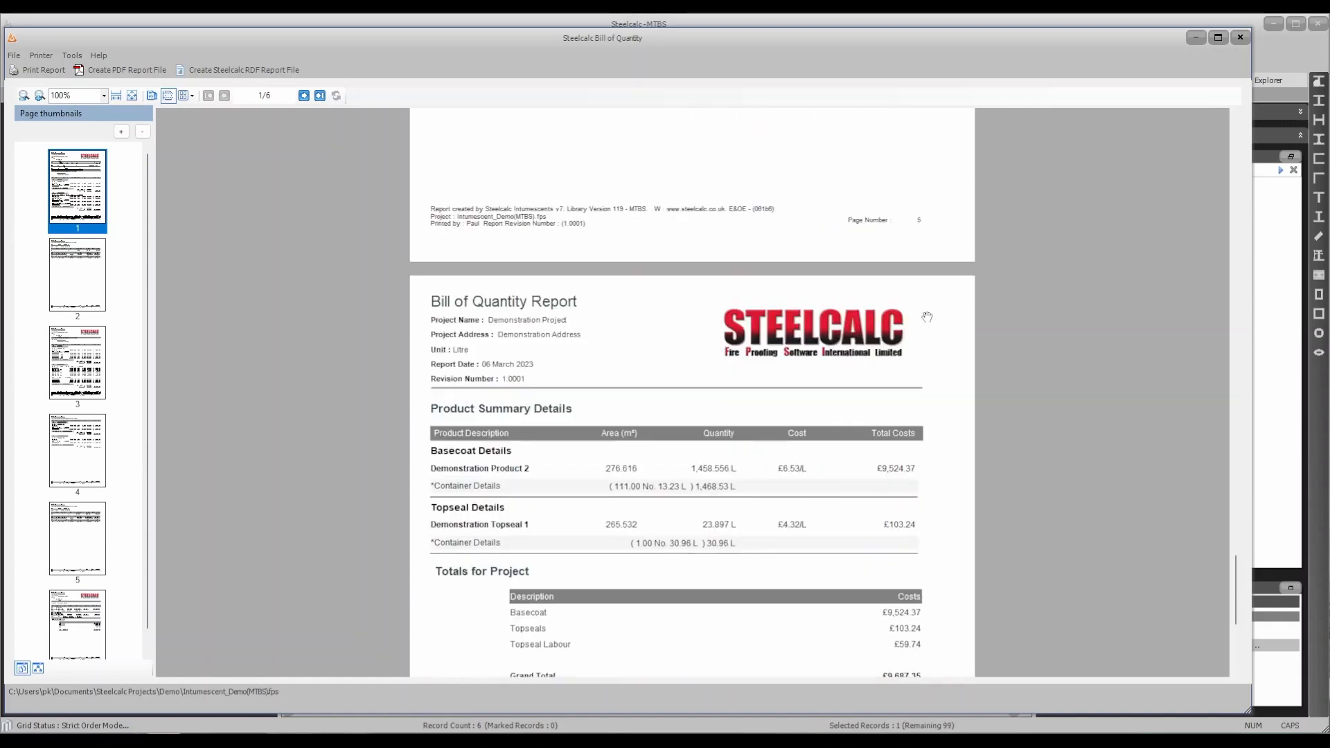
{"action": "scroll", "coordinate": [926, 317], "scroll_direction": "down", "scroll_amount": 3}
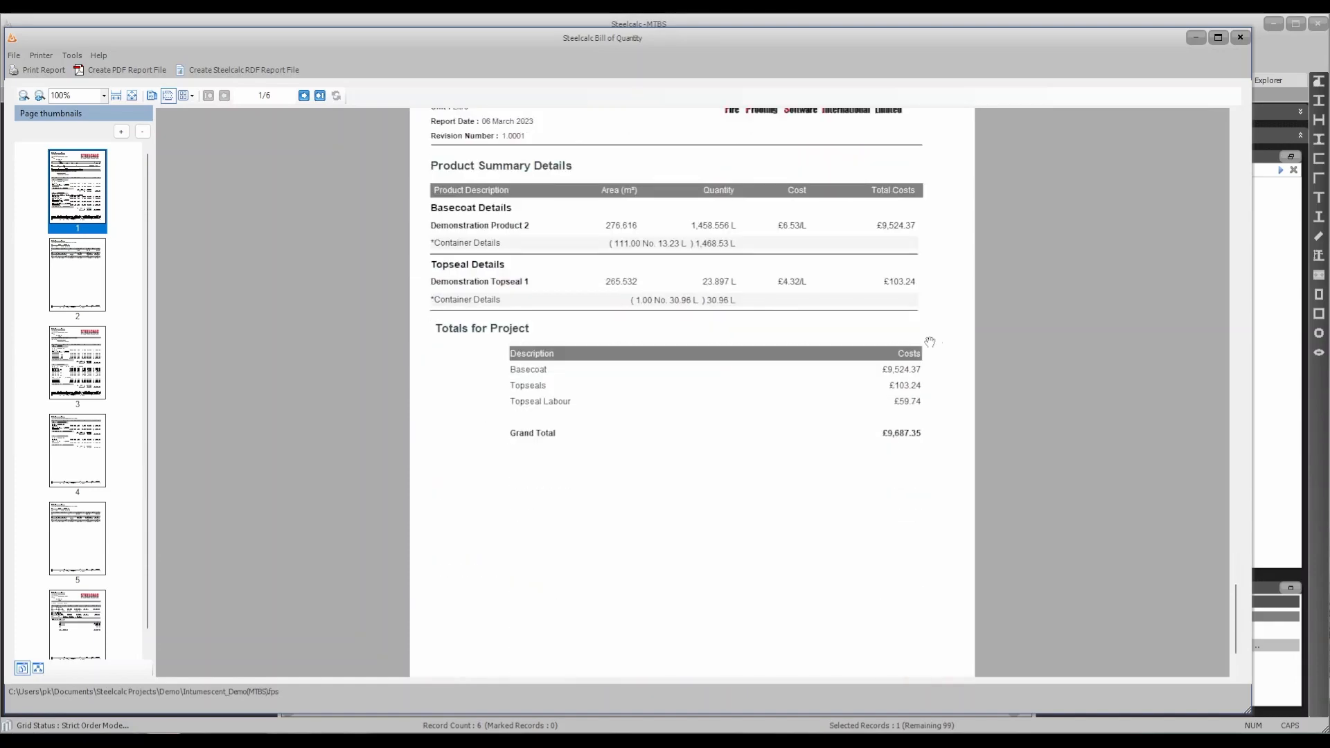
{"action": "left_click_drag", "start_coordinate": [554, 477], "coordinate": [869, 527]}
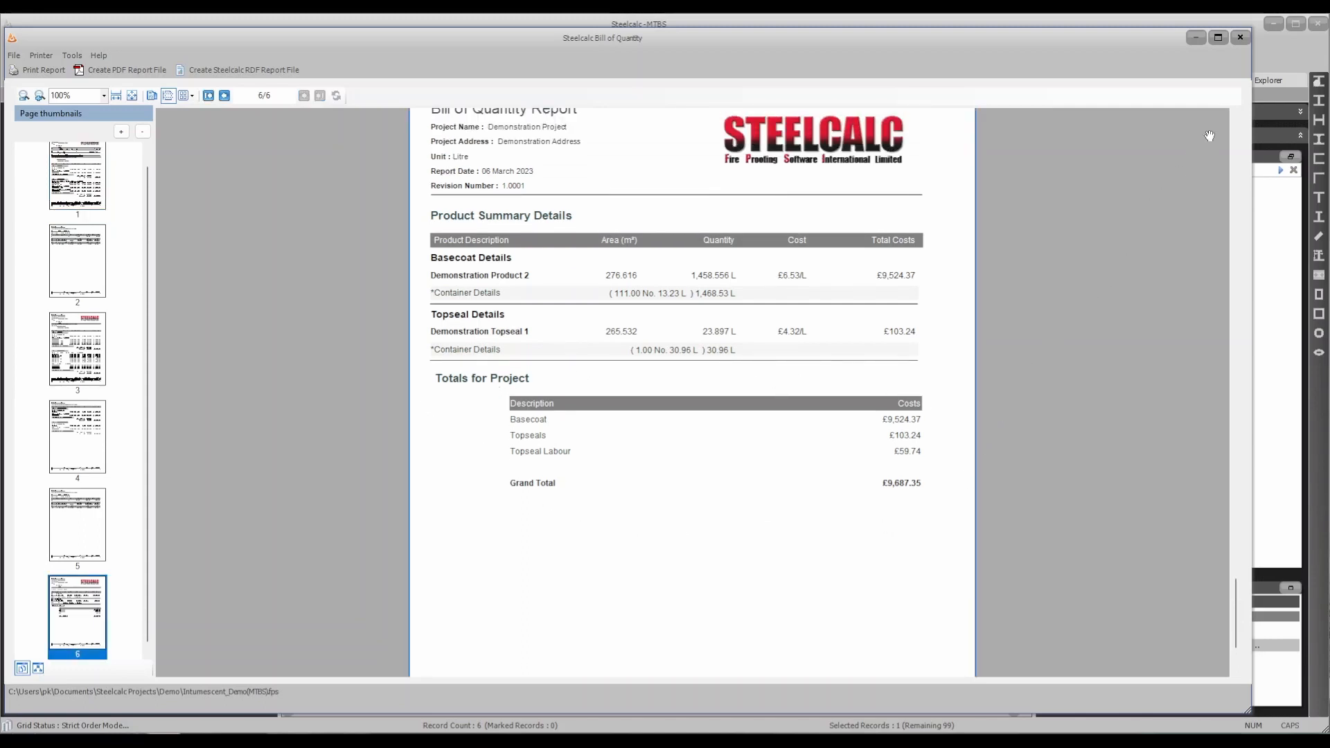
{"action": "left_click", "coordinate": [1239, 36]}
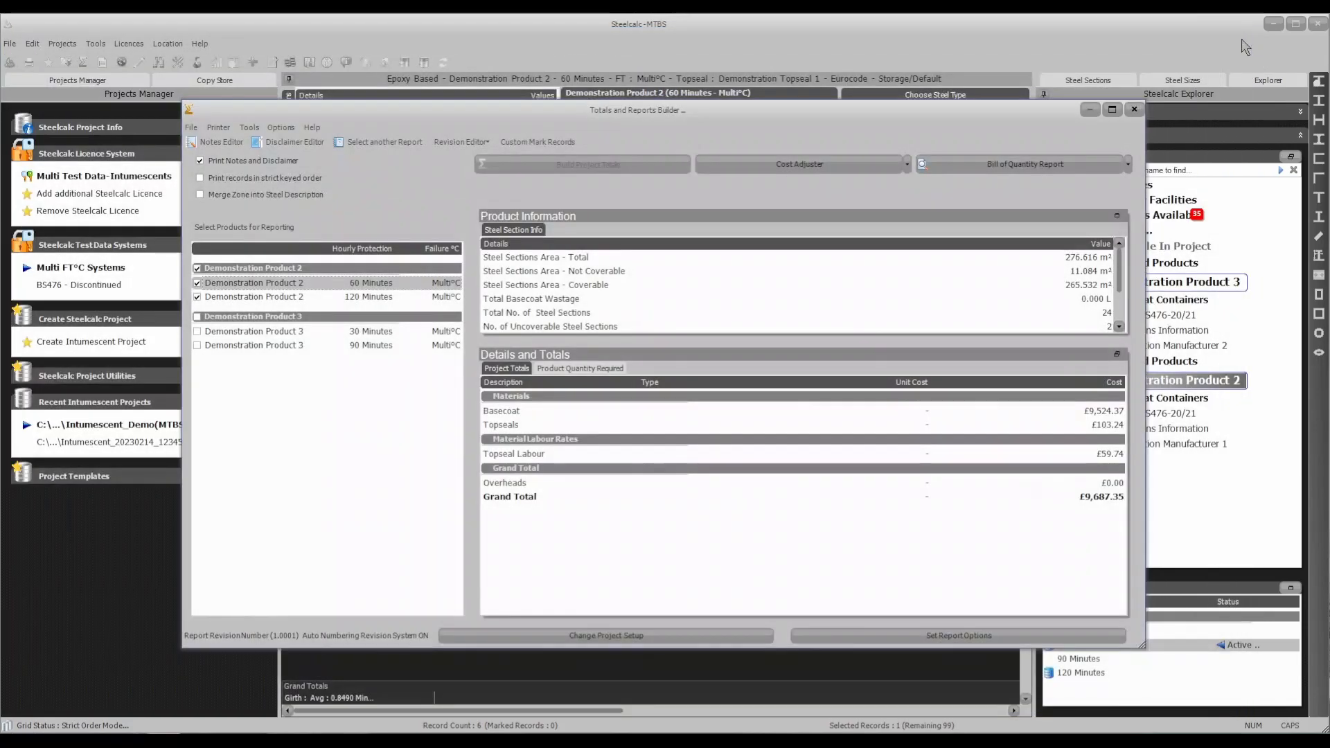
- Change the Demonstration Product 2 basecoat value to 8.53 per litre in the Cost Adjuster and update the project
{"action": "left_click", "coordinate": [800, 166]}
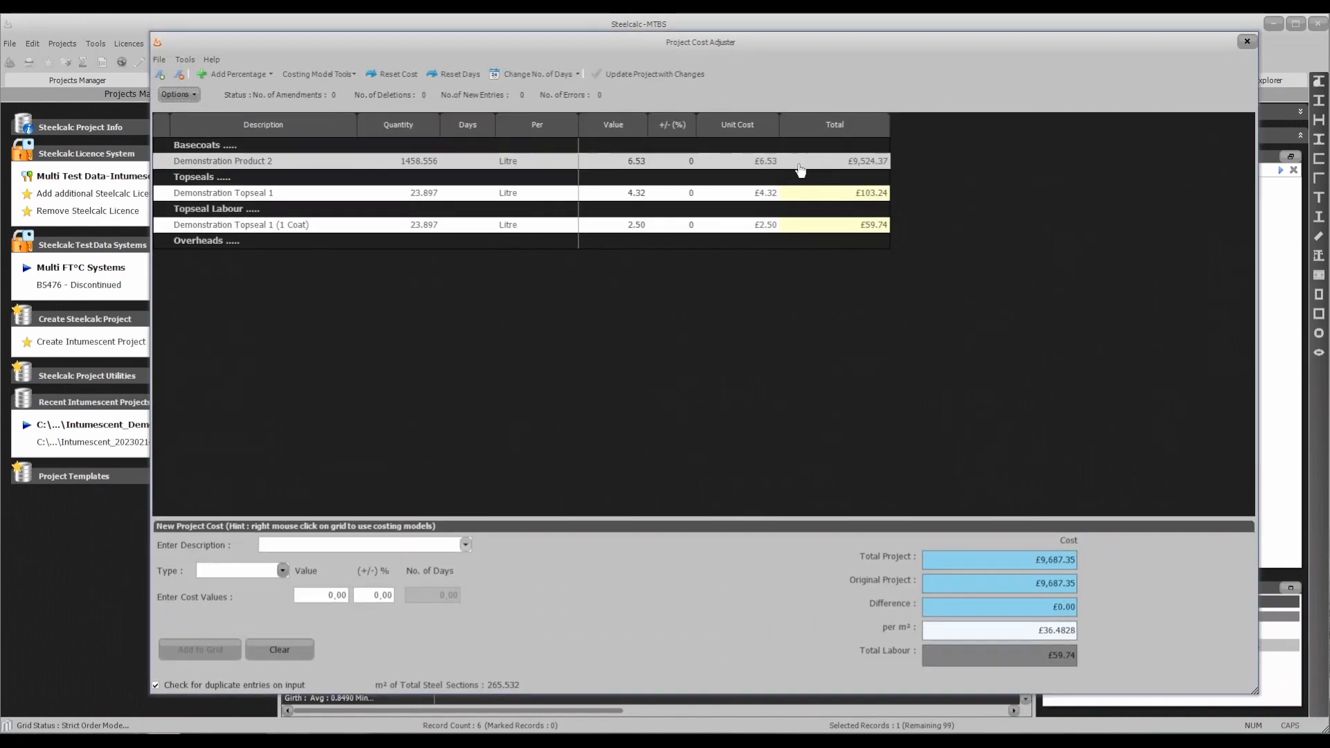
{"action": "left_click", "coordinate": [600, 163]}
{"action": "left_click", "coordinate": [619, 164]}
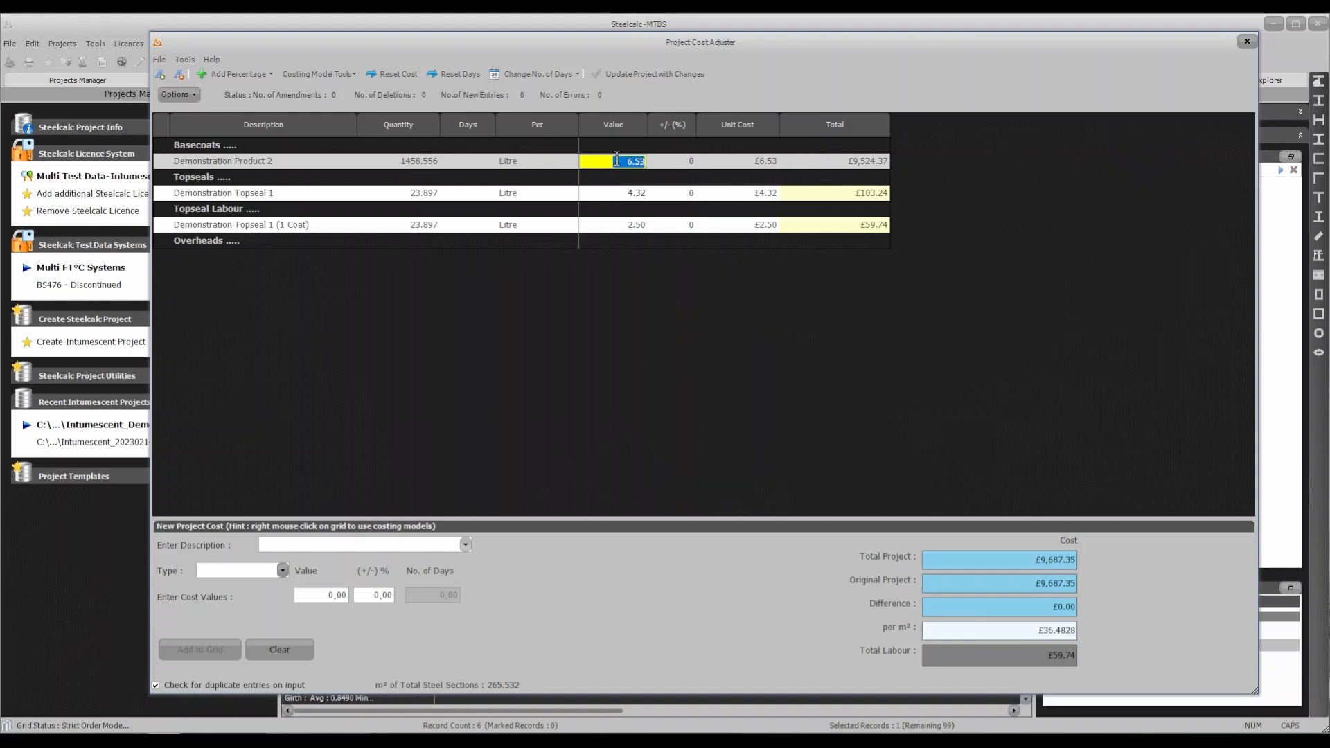
{"action": "type", "text": "8.53"}
{"action": "key", "text": "Tab"}
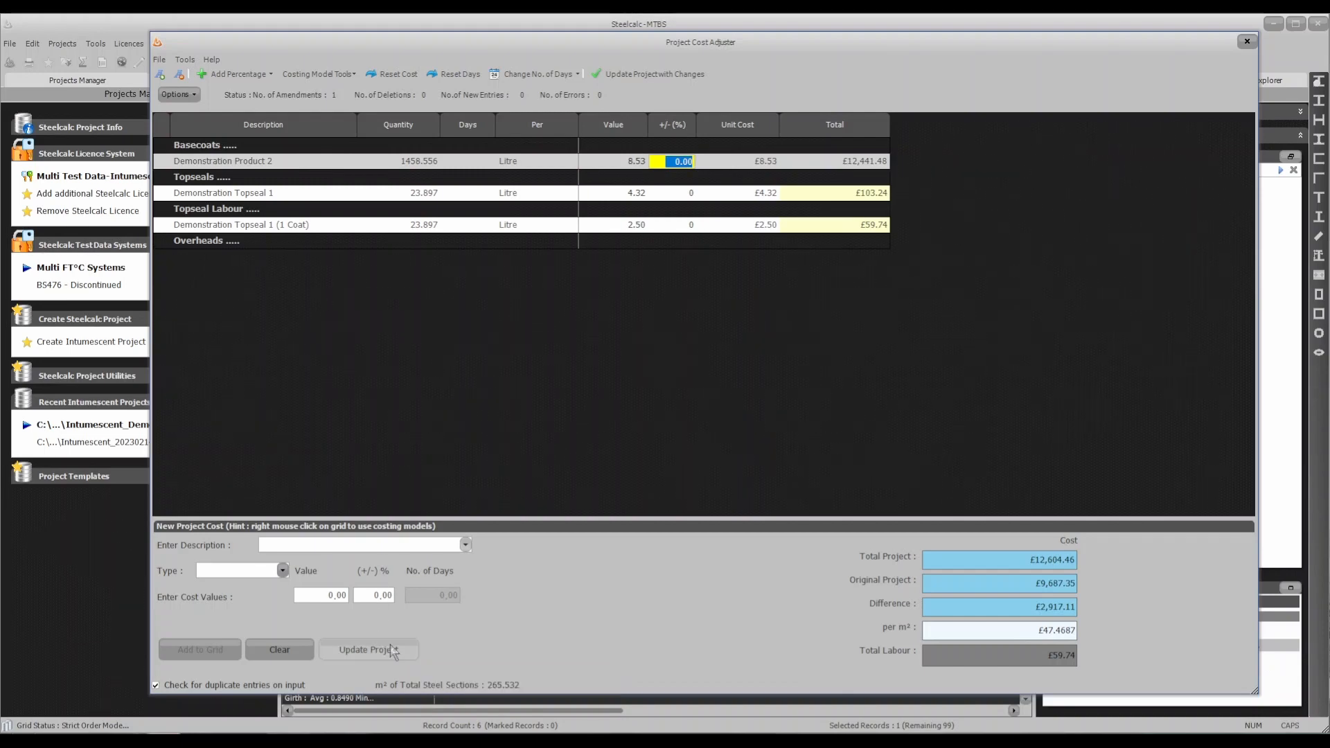
{"action": "left_click", "coordinate": [367, 650]}
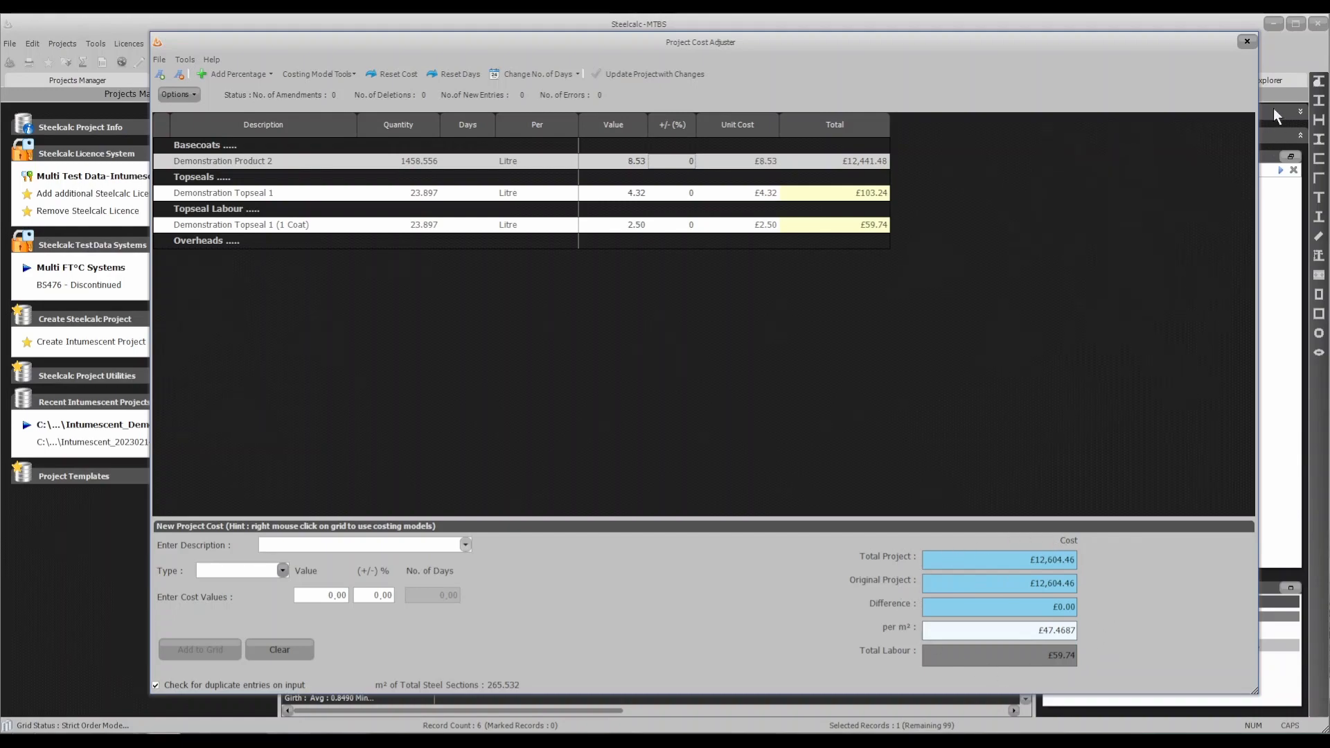
{"action": "left_click", "coordinate": [1246, 41]}
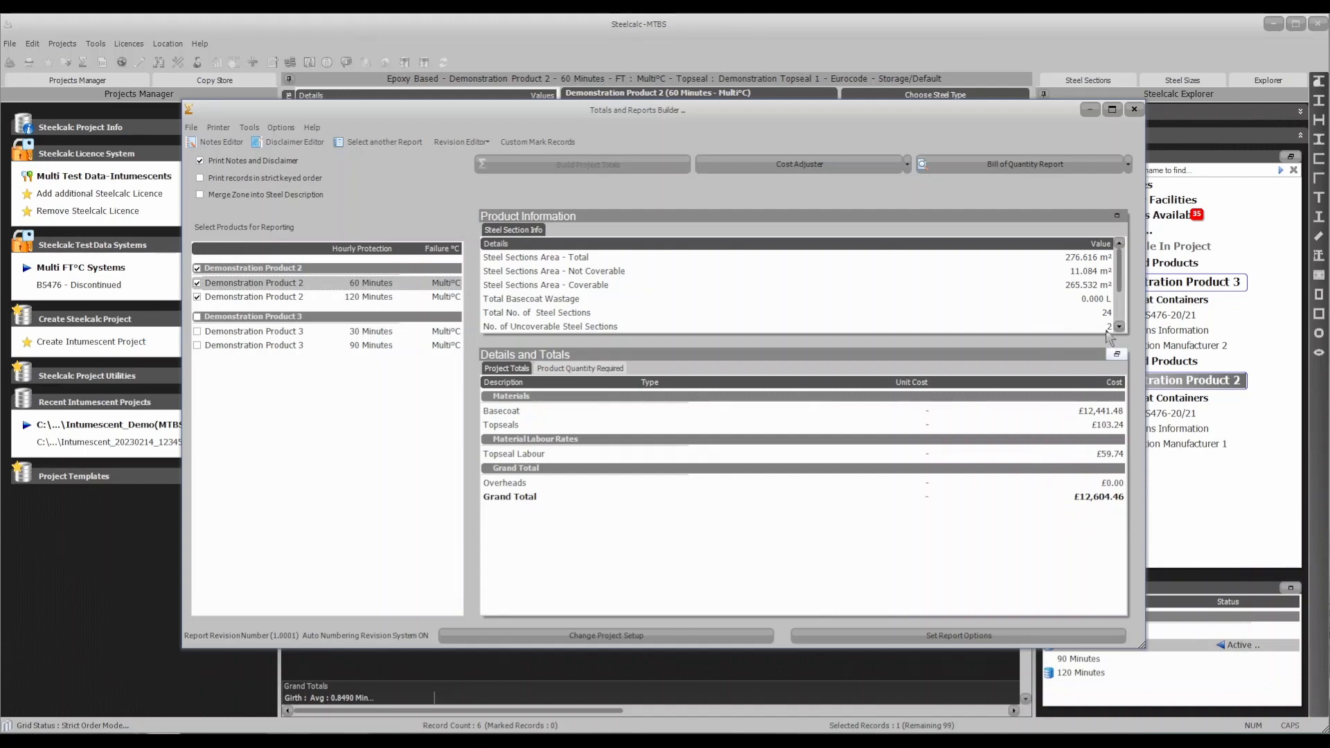
- Generate the Bill of Quantity report and review the product summary and project totals on its last page
{"action": "left_click", "coordinate": [1039, 162]}
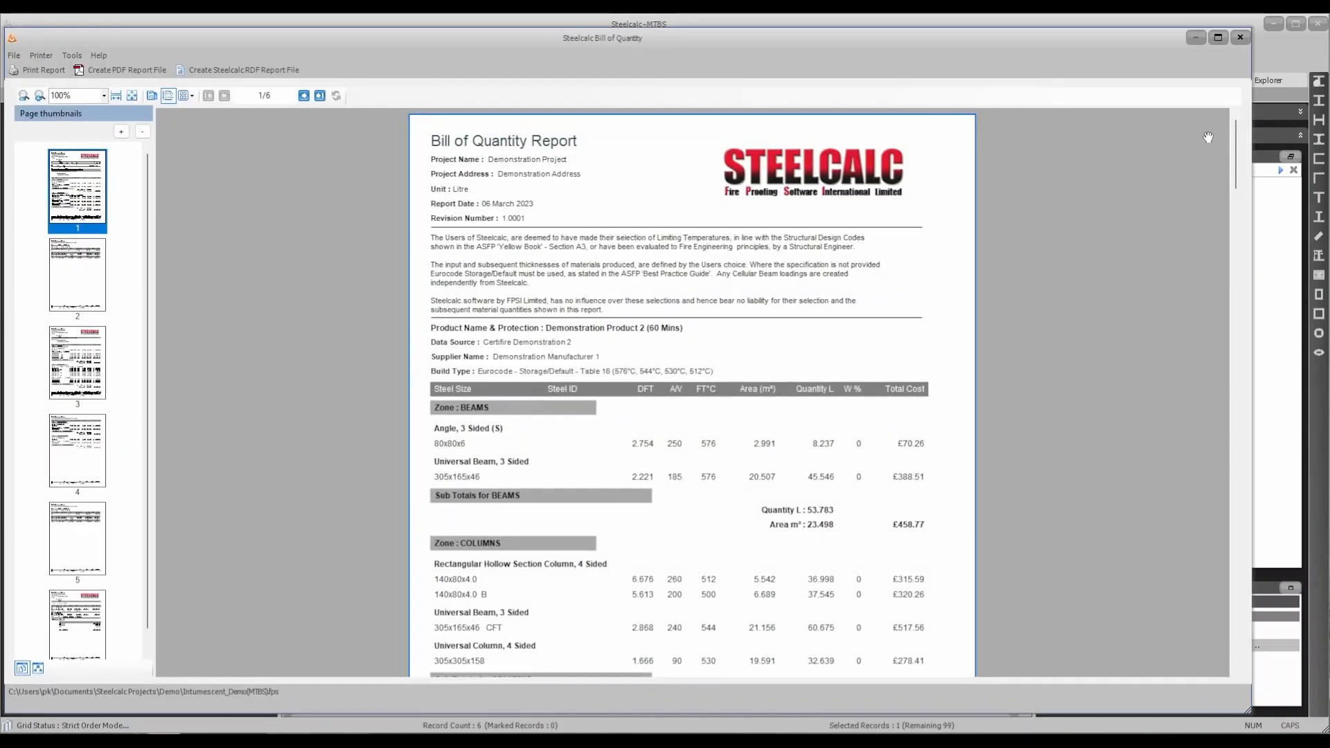
{"action": "left_click_drag", "start_coordinate": [1238, 149], "coordinate": [1207, 592]}
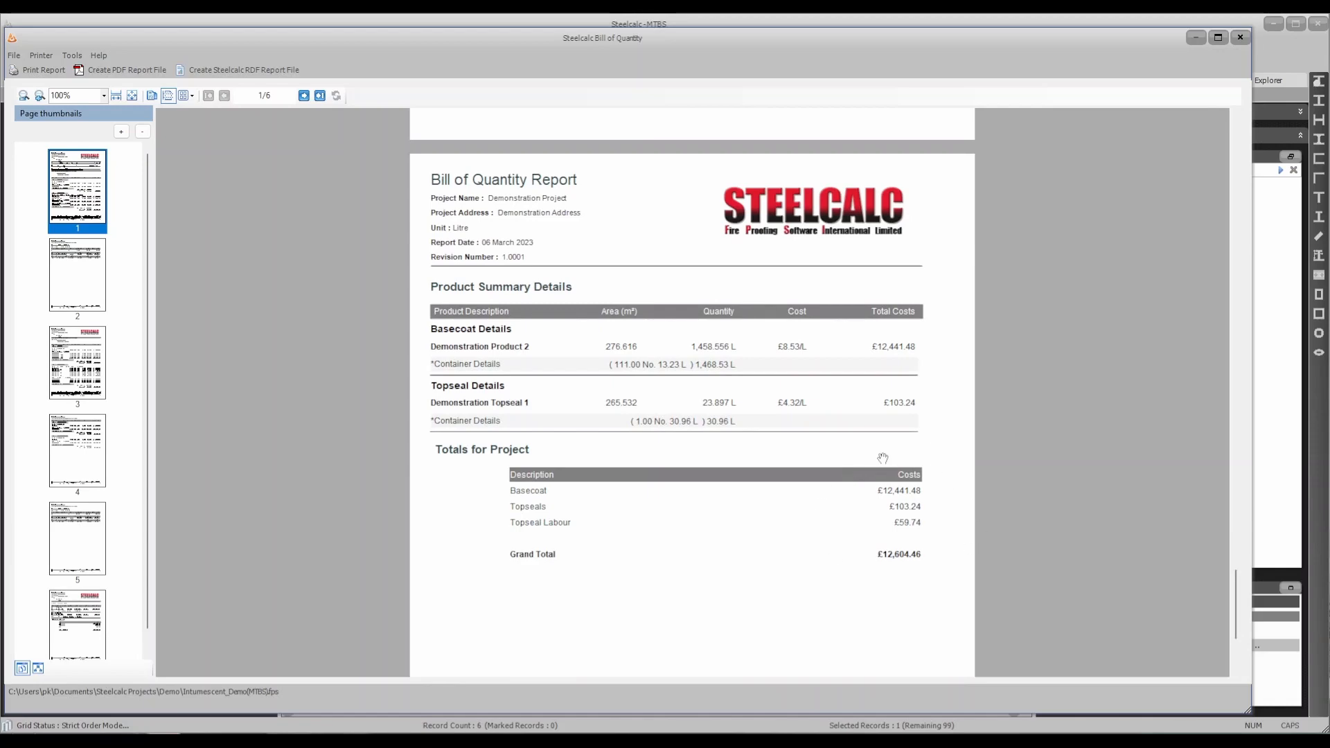
{"action": "left_click", "coordinate": [1240, 38]}
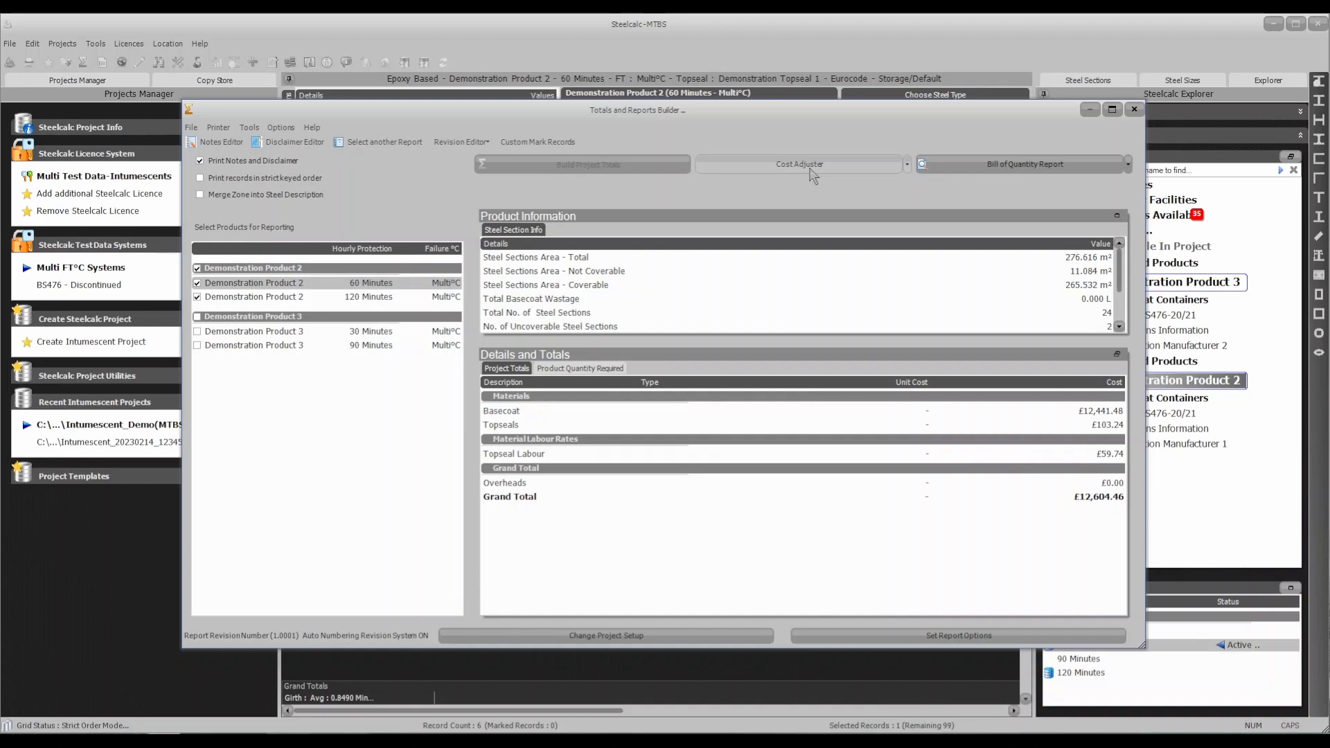
- Open the Cost Adjuster and examine the description, cost type, value and percentage options for a new project cost, leaving the entry cleared
{"action": "left_click", "coordinate": [800, 165]}
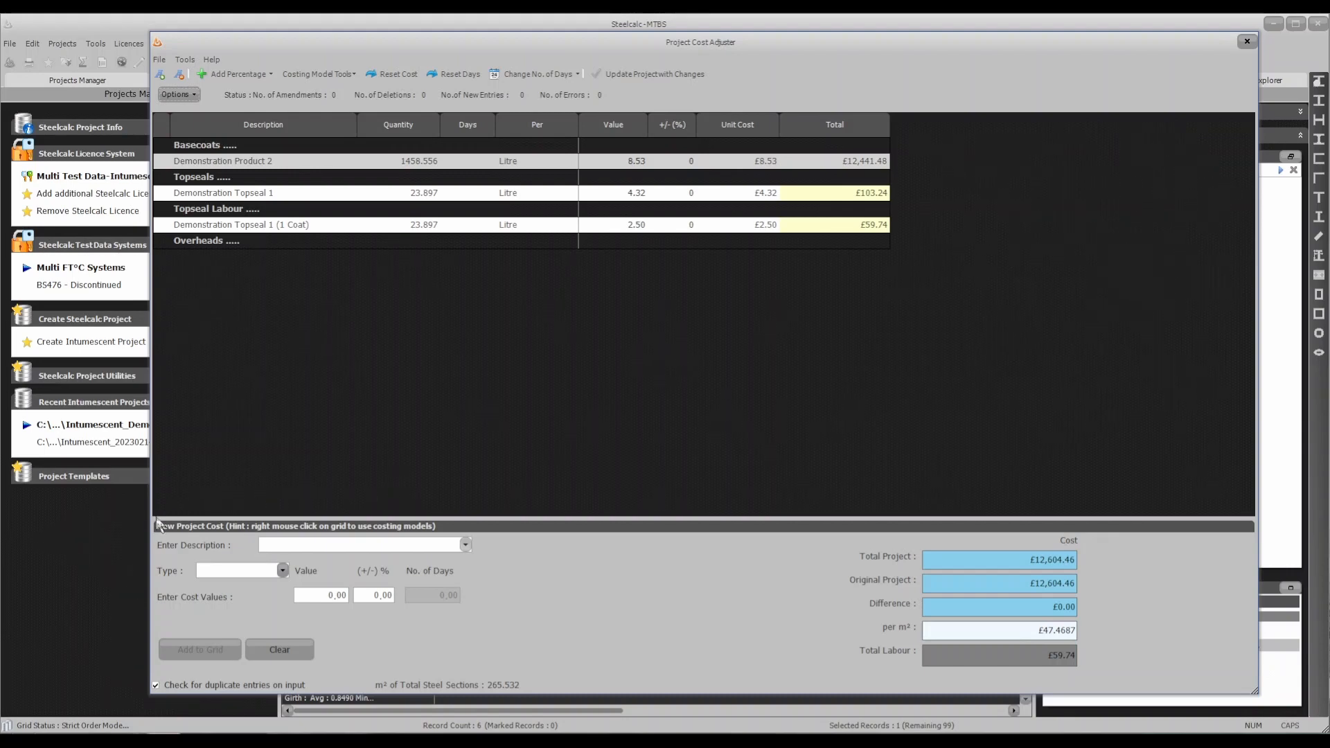
{"action": "left_click", "coordinate": [465, 546]}
{"action": "left_click", "coordinate": [517, 583]}
{"action": "left_click", "coordinate": [284, 572]}
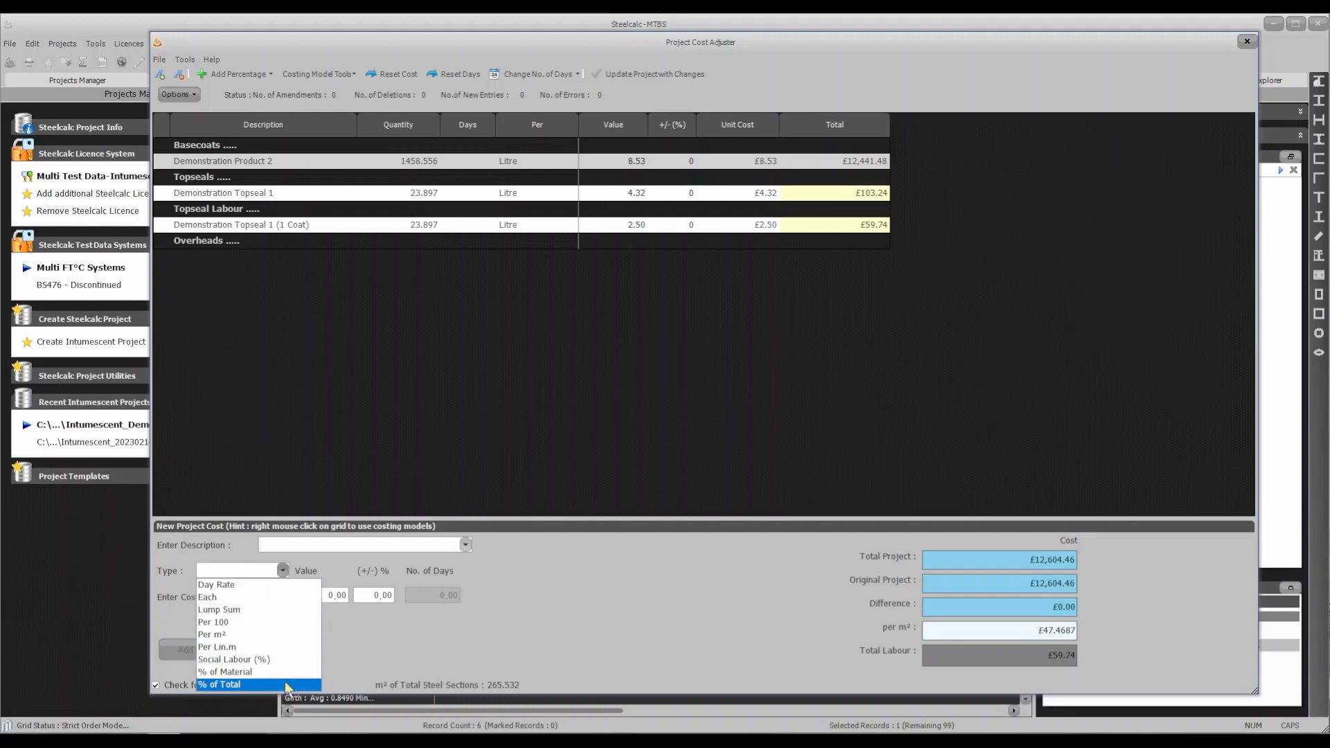
{"action": "left_click", "coordinate": [297, 600]}
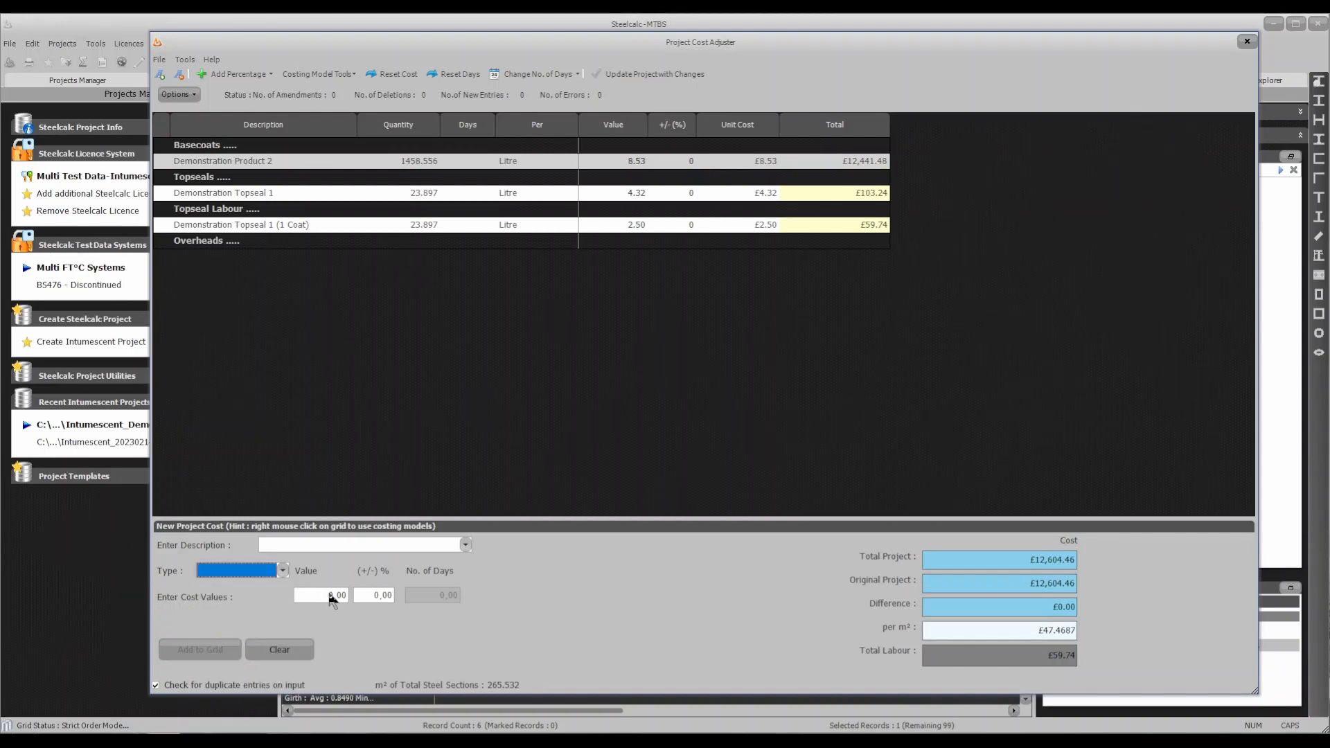
{"action": "left_click", "coordinate": [329, 594]}
{"action": "left_click", "coordinate": [379, 598]}
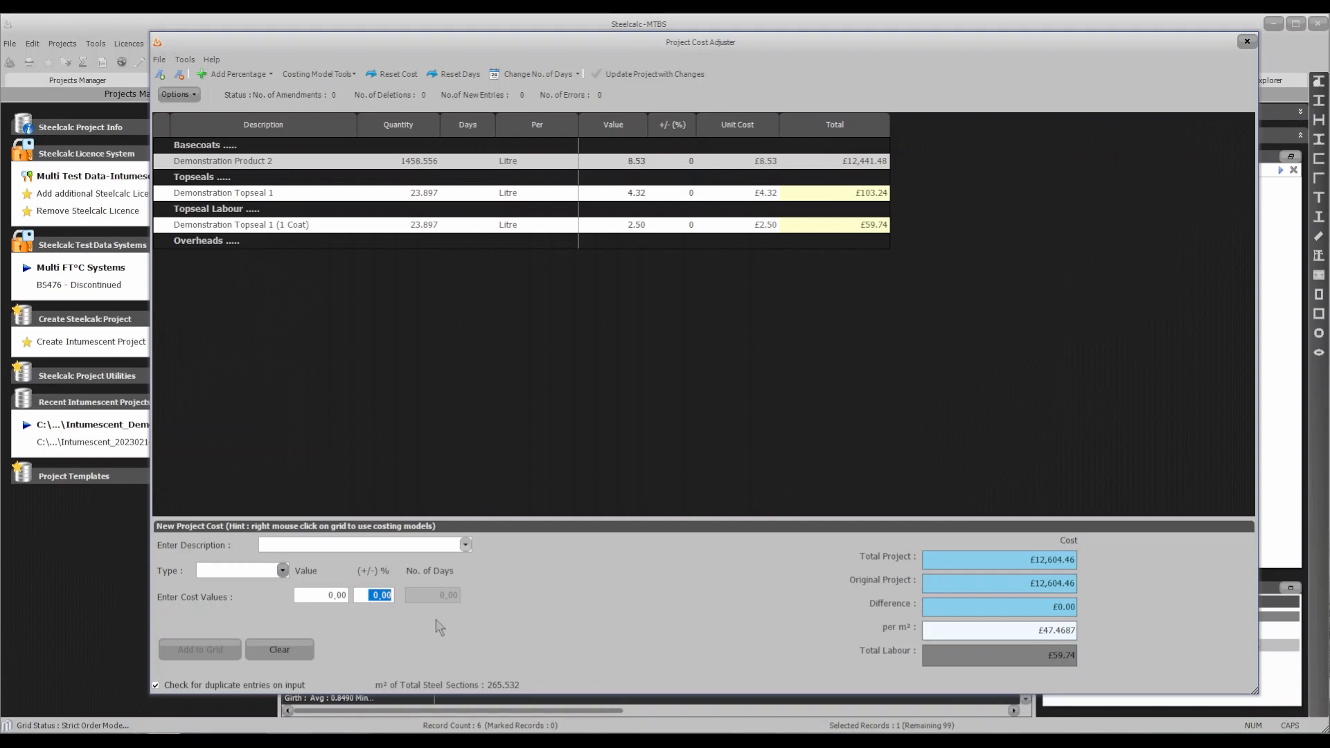
{"action": "left_click", "coordinate": [286, 652]}
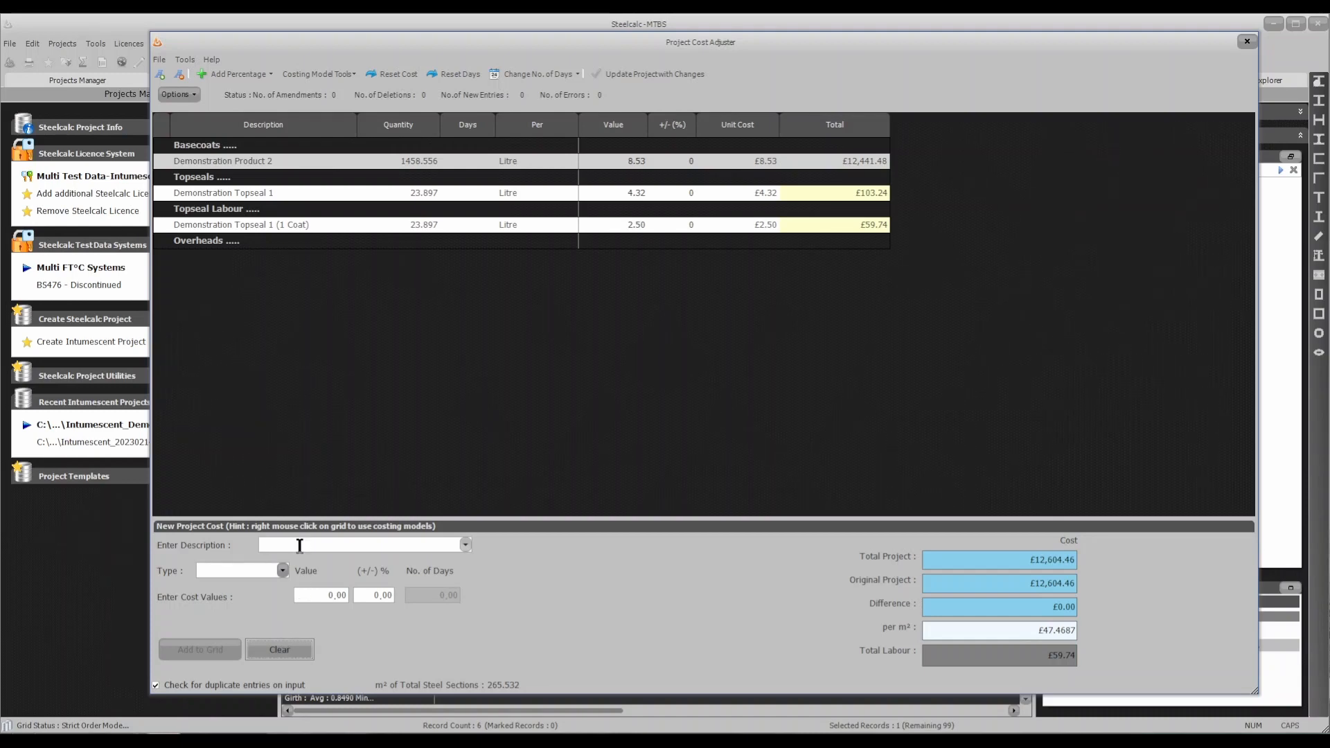
- Add a project cost described as Small Tools, with type Lump Sum and a value of 100, to the cost grid
{"action": "left_click", "coordinate": [299, 546]}
{"action": "type", "text": "Small Tools"}
{"action": "left_click", "coordinate": [283, 570]}
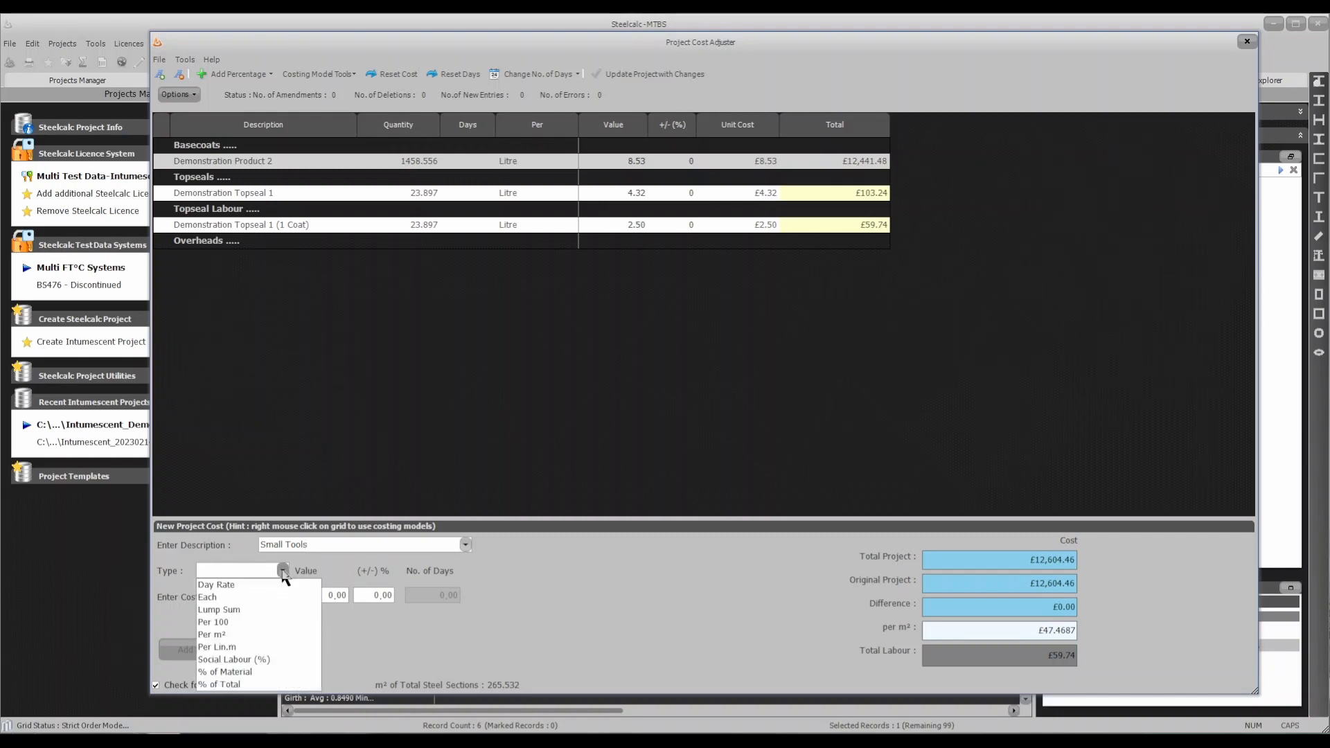
{"action": "left_click", "coordinate": [261, 611]}
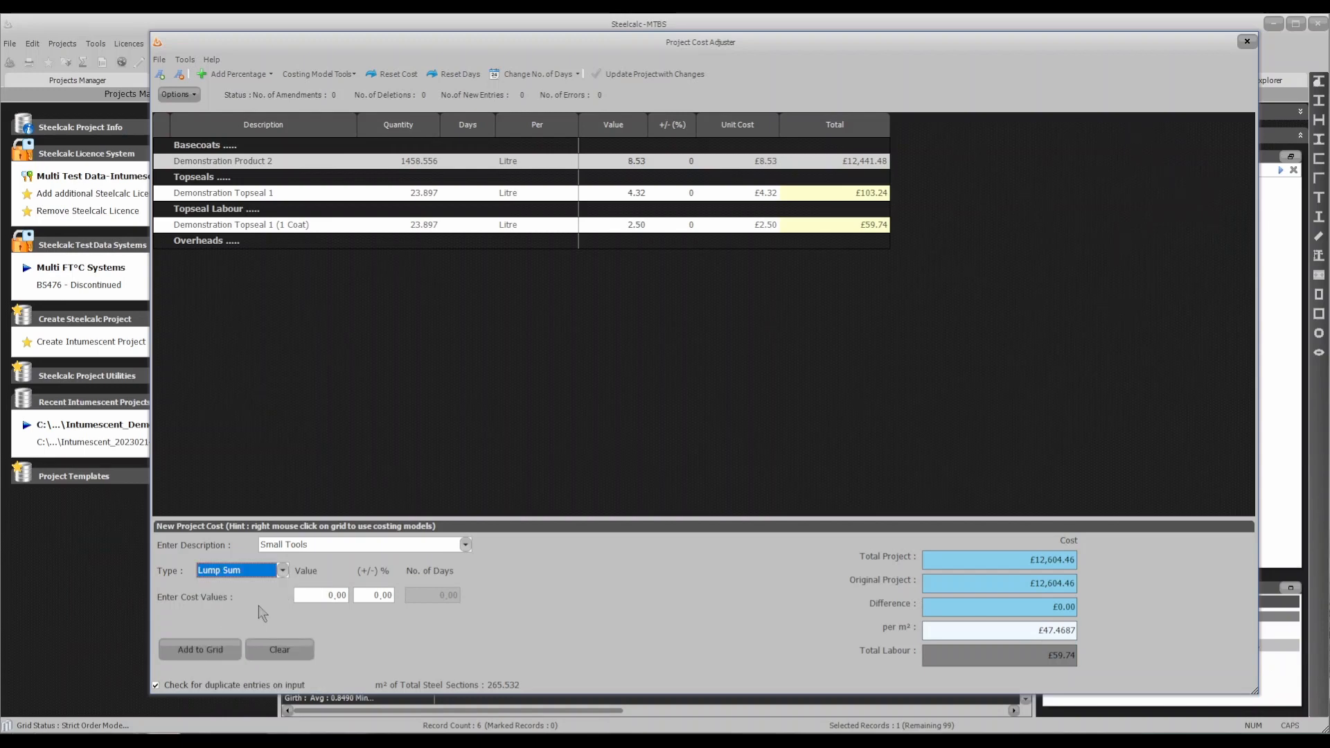
{"action": "left_click", "coordinate": [315, 595]}
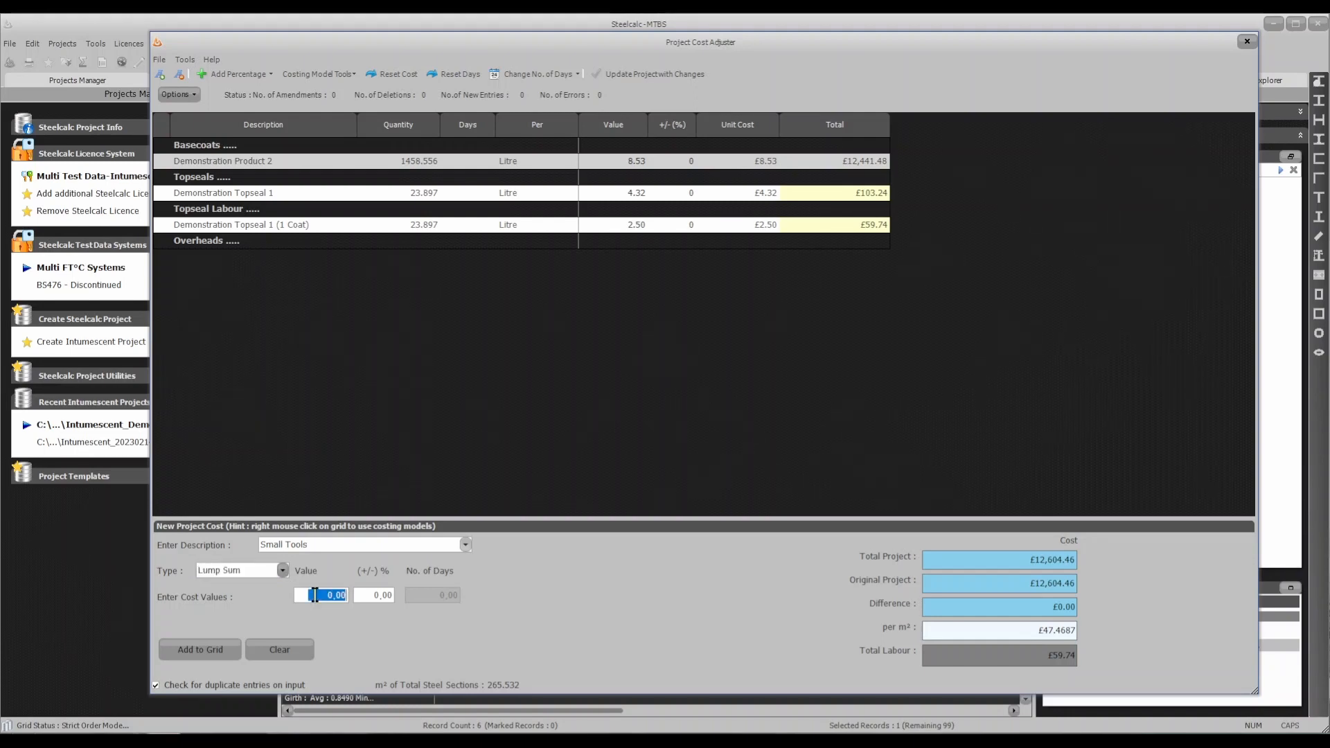
{"action": "type", "text": "1"}
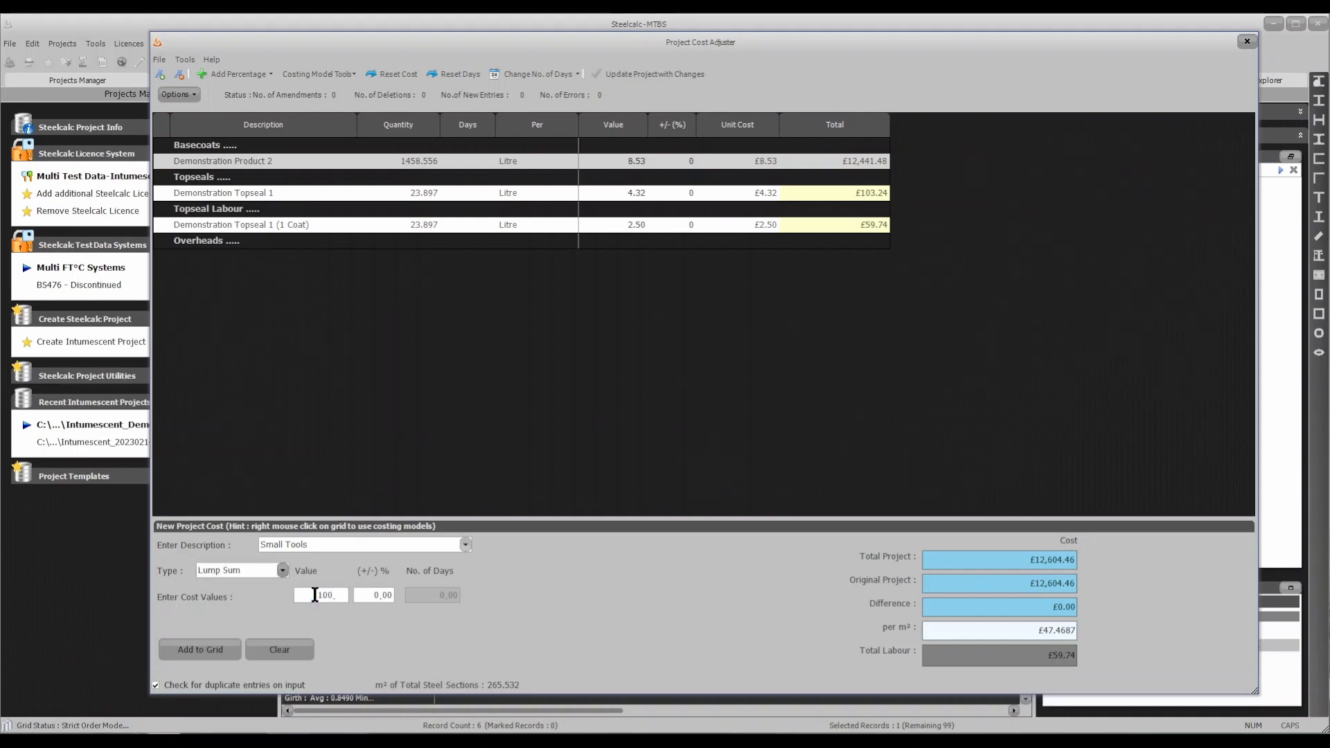
{"action": "left_click", "coordinate": [195, 651]}
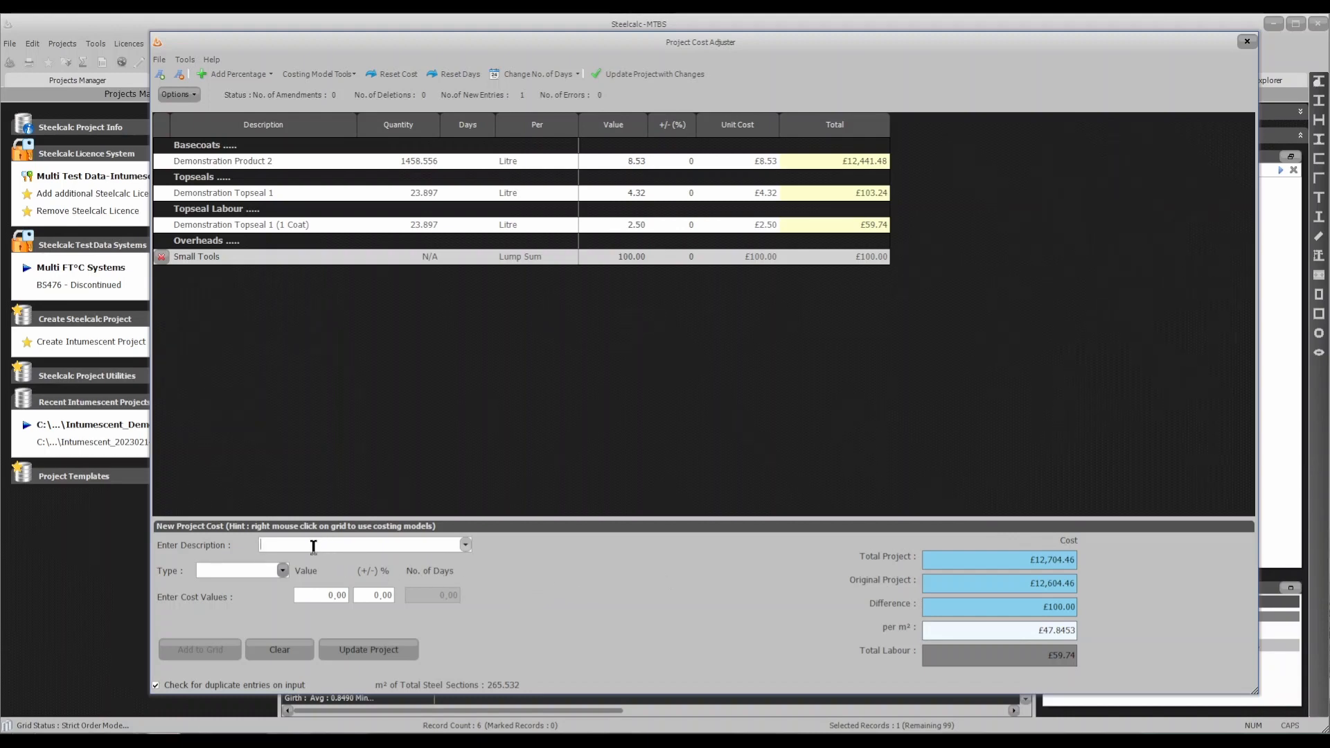
- Add a Fixings cost to the grid with type Per 100, value 564 and quantity 100
{"action": "type", "text": "Fixings"}
{"action": "left_click", "coordinate": [283, 570]}
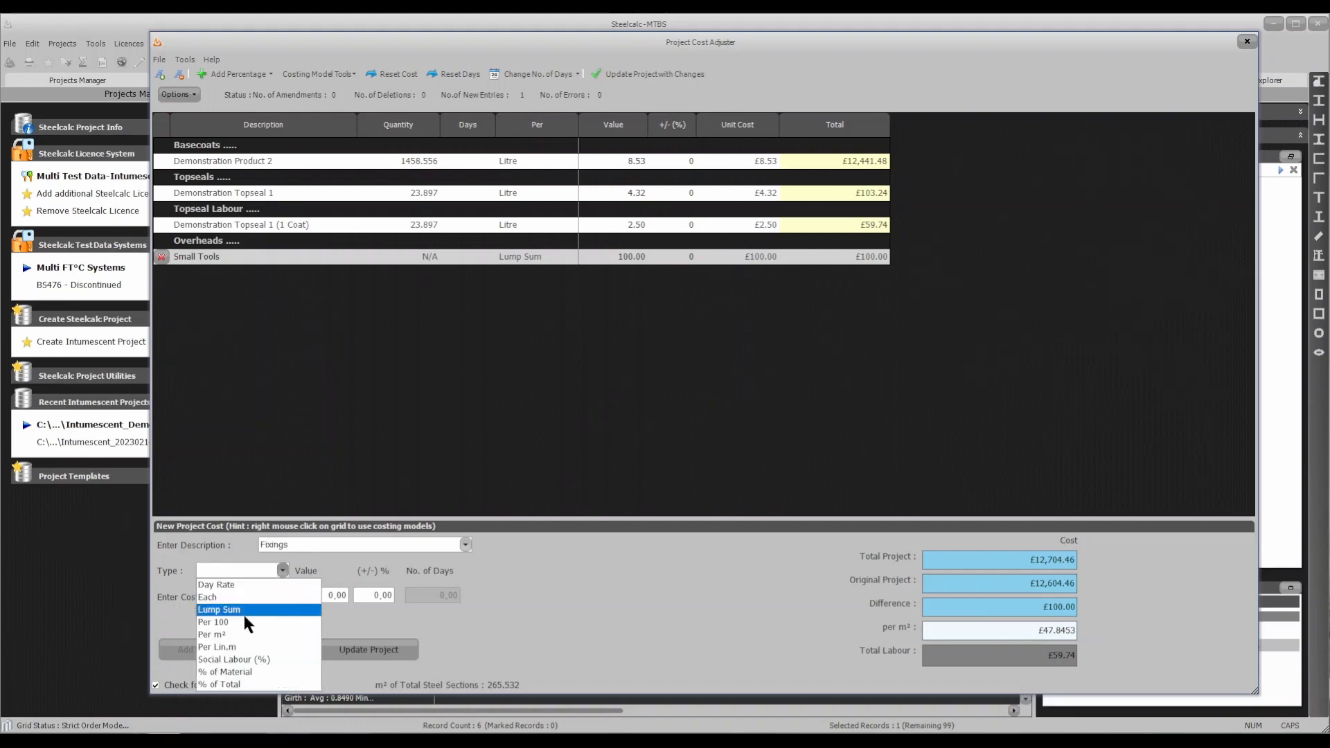
{"action": "left_click", "coordinate": [244, 615]}
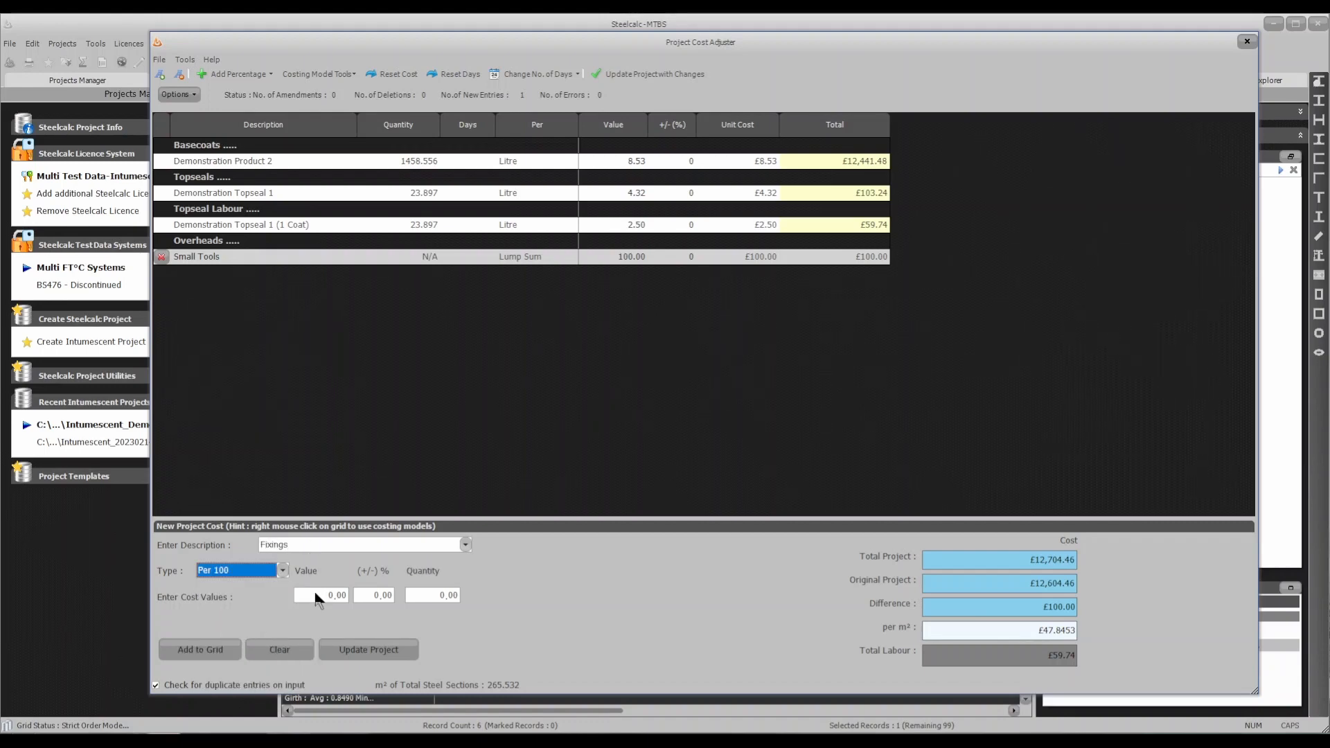
{"action": "left_click", "coordinate": [315, 594]}
{"action": "type", "text": "564,"}
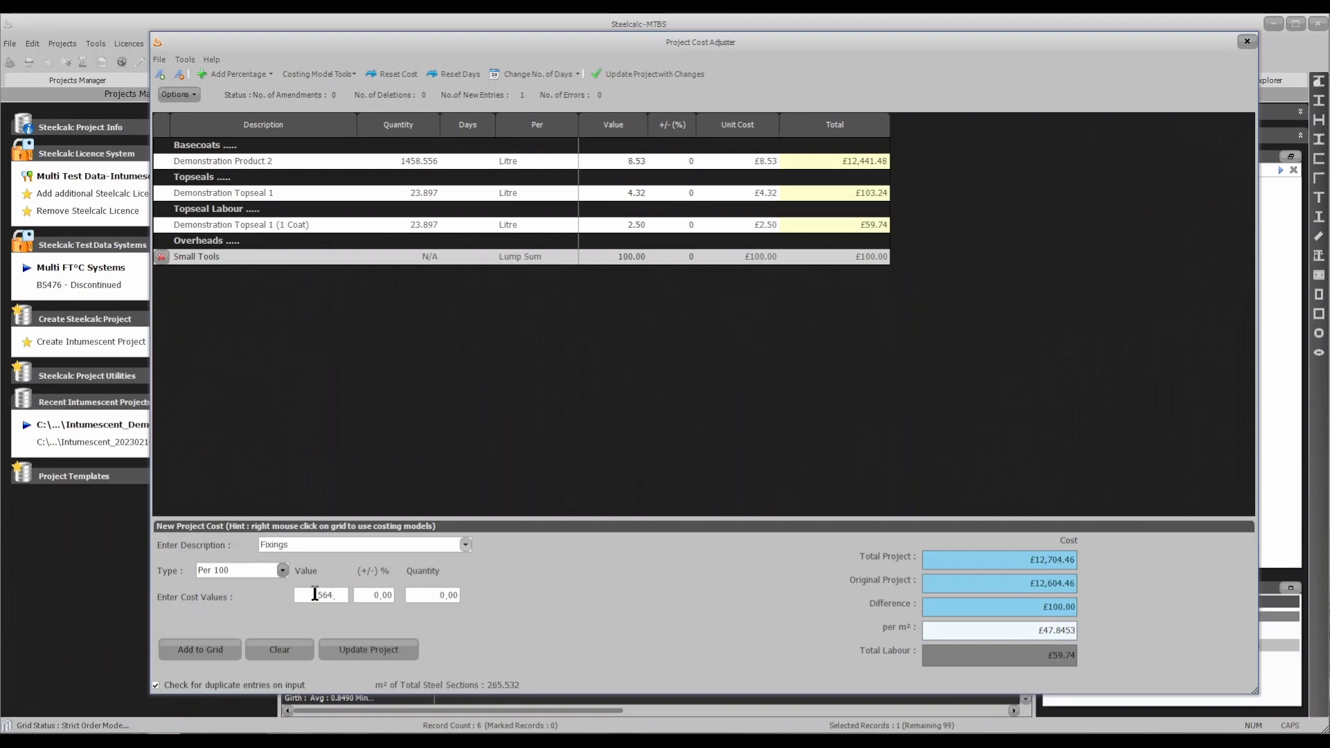
{"action": "left_click", "coordinate": [426, 592]}
{"action": "type", "text": "100"}
{"action": "left_click", "coordinate": [206, 647]}
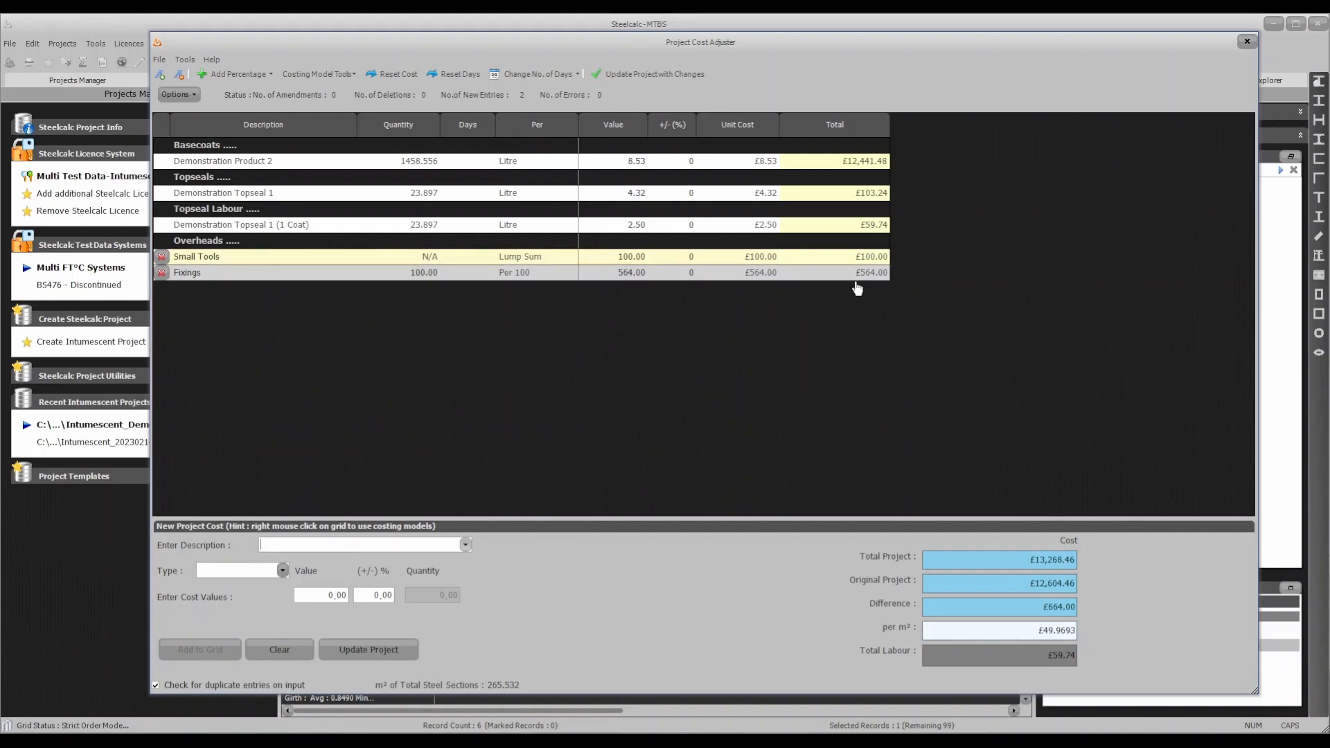
- Add an Angle fixings cost to the grid with type Per 100, value 144.56 and quantity 200
{"action": "left_click", "coordinate": [341, 543]}
{"action": "type", "text": "Angle fixings"}
{"action": "left_click", "coordinate": [283, 569]}
{"action": "left_click", "coordinate": [294, 616]}
{"action": "left_click", "coordinate": [325, 595]}
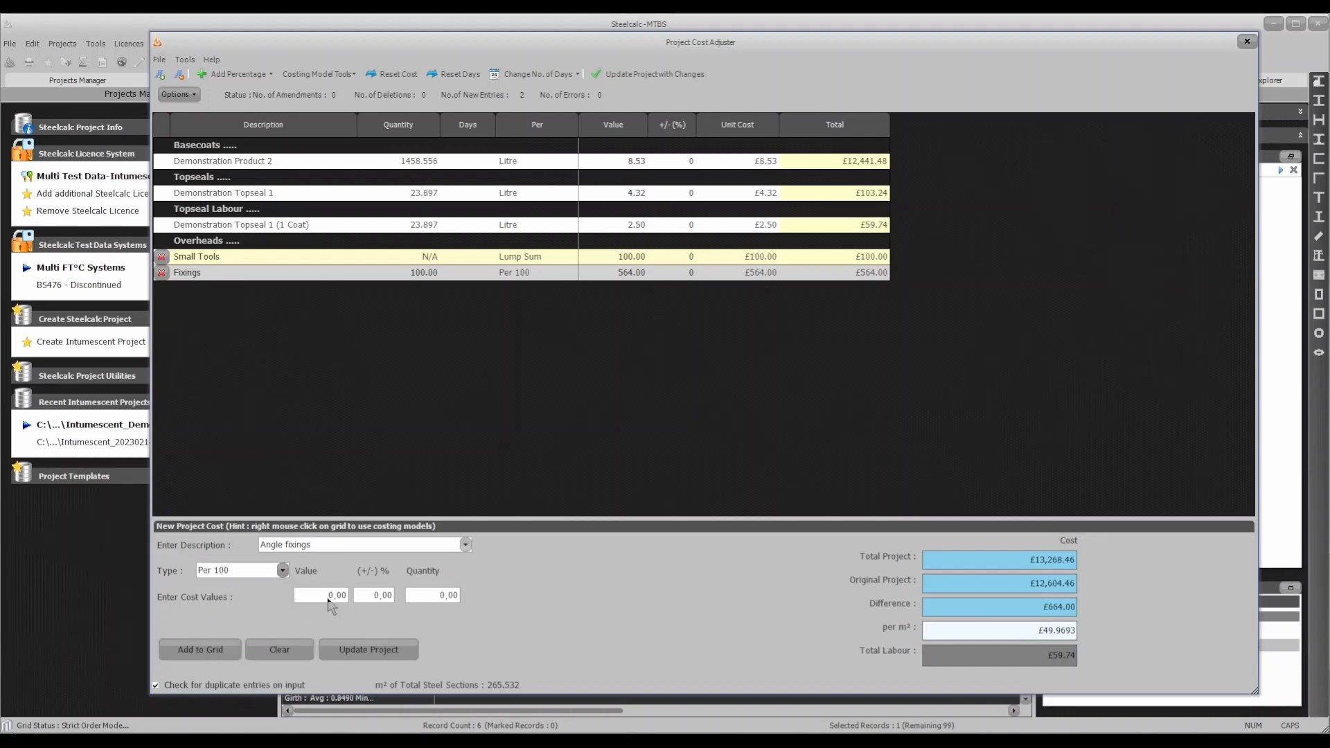
{"action": "type", "text": "144,56"}
{"action": "left_click", "coordinate": [429, 595]}
{"action": "type", "text": "100,"}
{"action": "left_click", "coordinate": [204, 651]}
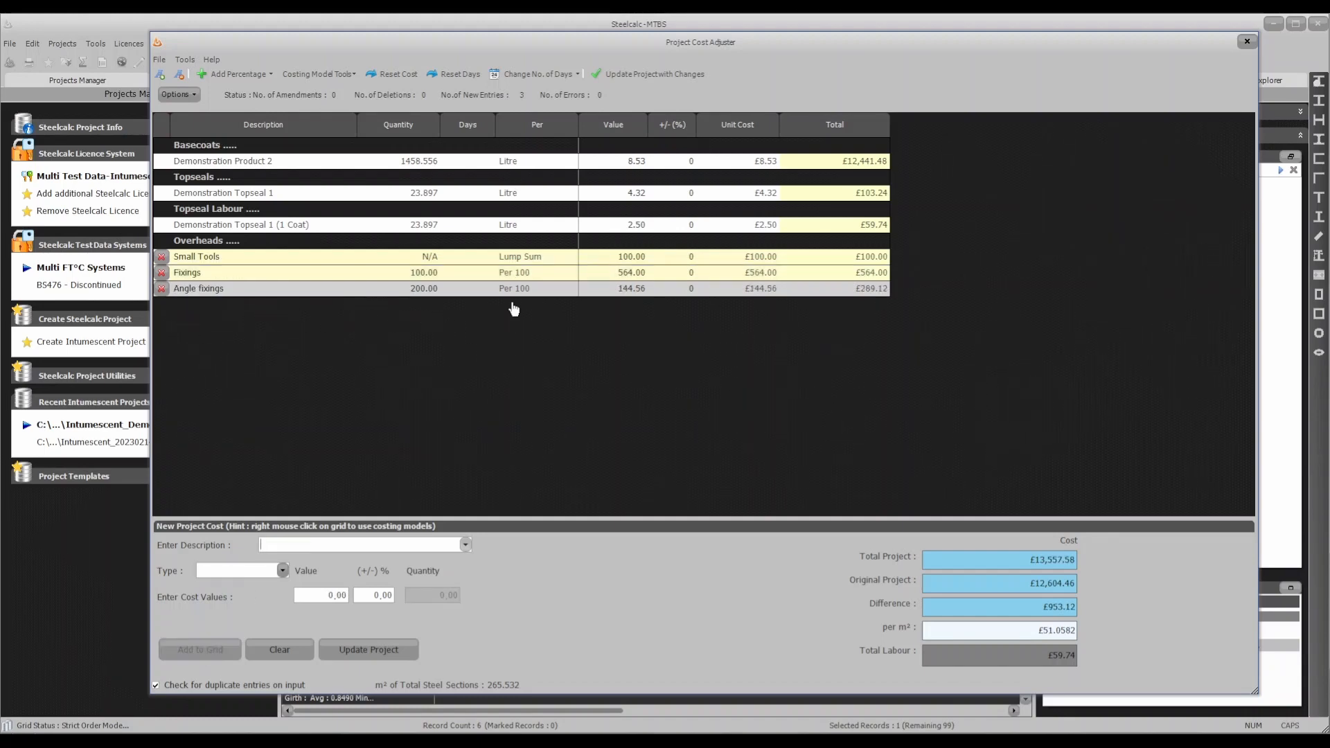
- Add an Access cost to the grid as a Day Rate of 420 for 21 days
{"action": "left_click", "coordinate": [318, 541]}
{"action": "type", "text": "Access"}
{"action": "left_click", "coordinate": [282, 570]}
{"action": "left_click", "coordinate": [294, 585]}
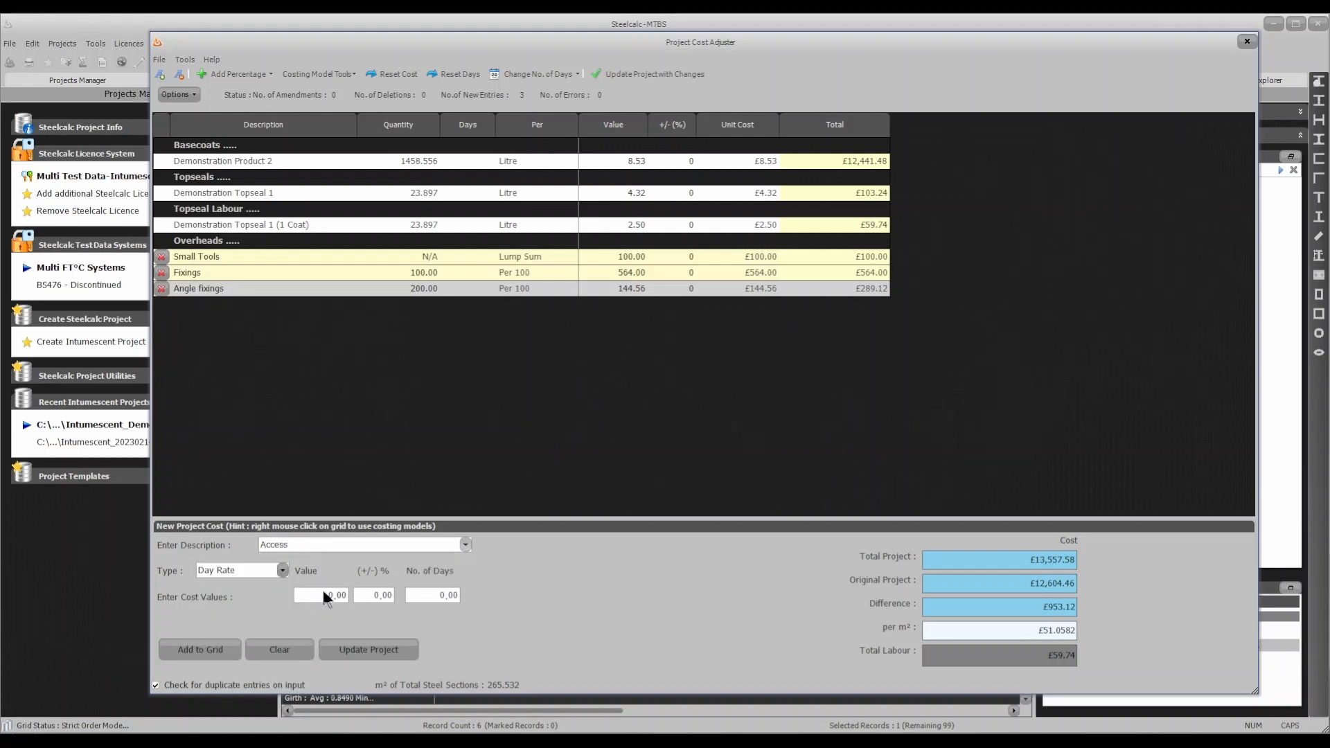
{"action": "left_click", "coordinate": [326, 595]}
{"action": "type", "text": "420"}
{"action": "left_click", "coordinate": [439, 596]}
{"action": "type", "text": "21"}
{"action": "left_click", "coordinate": [226, 649]}
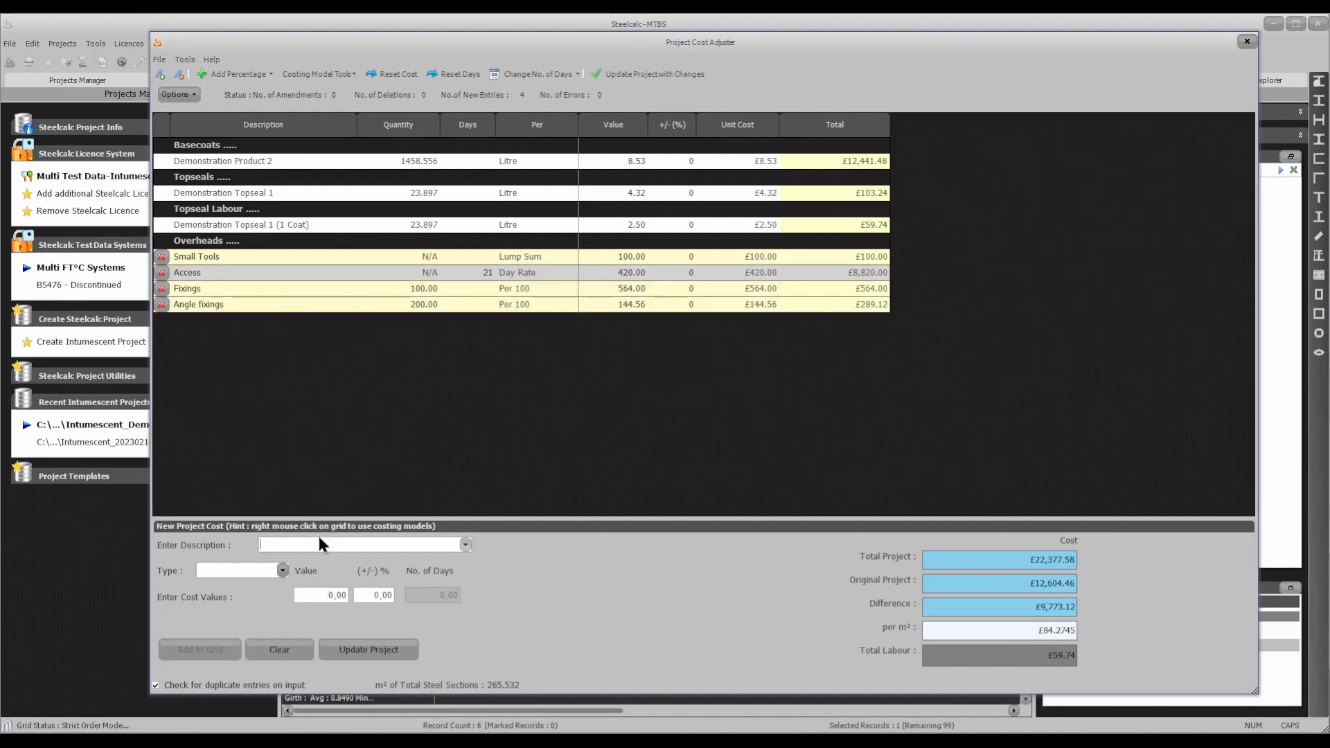
- Add a Management cost to the grid as a Day Rate of 1975 for 5 days
{"action": "type", "text": "Management"}
{"action": "left_click", "coordinate": [283, 570]}
{"action": "left_click", "coordinate": [235, 600]}
{"action": "left_click", "coordinate": [309, 595]}
{"action": "type", "text": "1975,"}
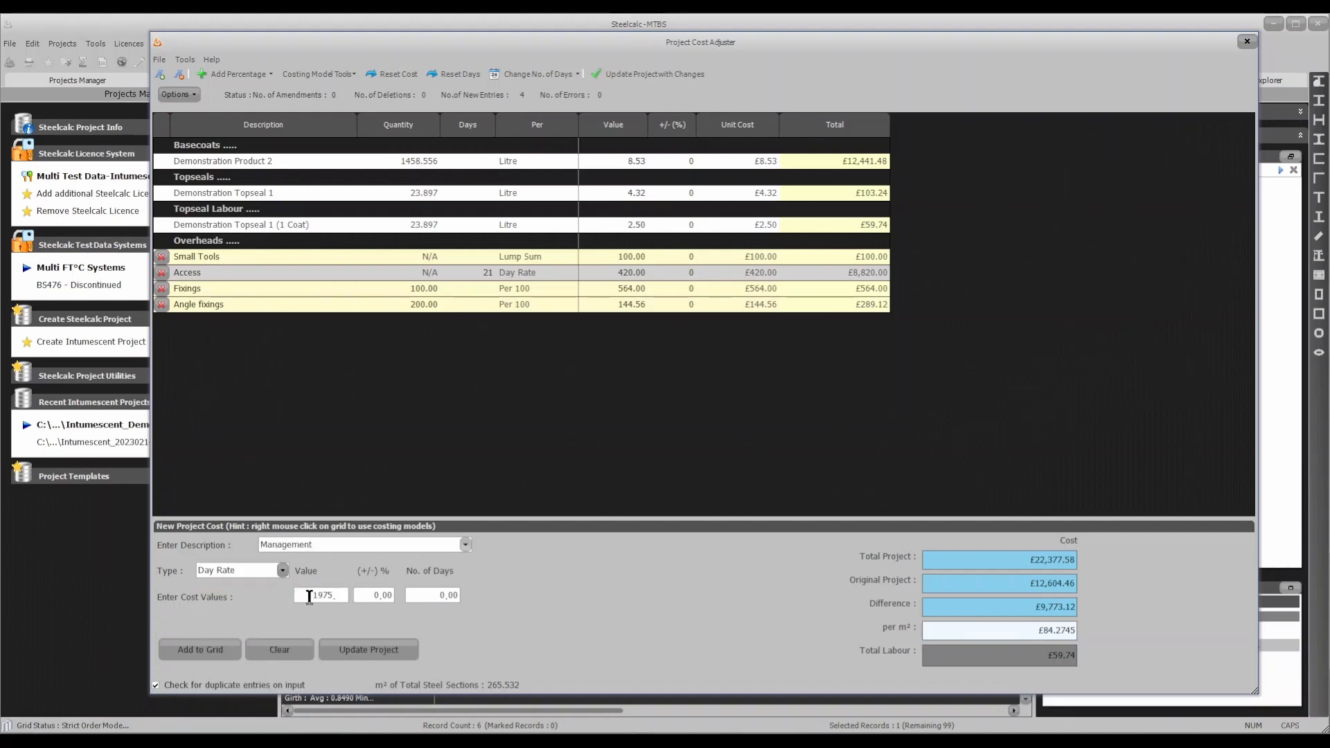
{"action": "left_click", "coordinate": [439, 594]}
{"action": "type", "text": "5"}
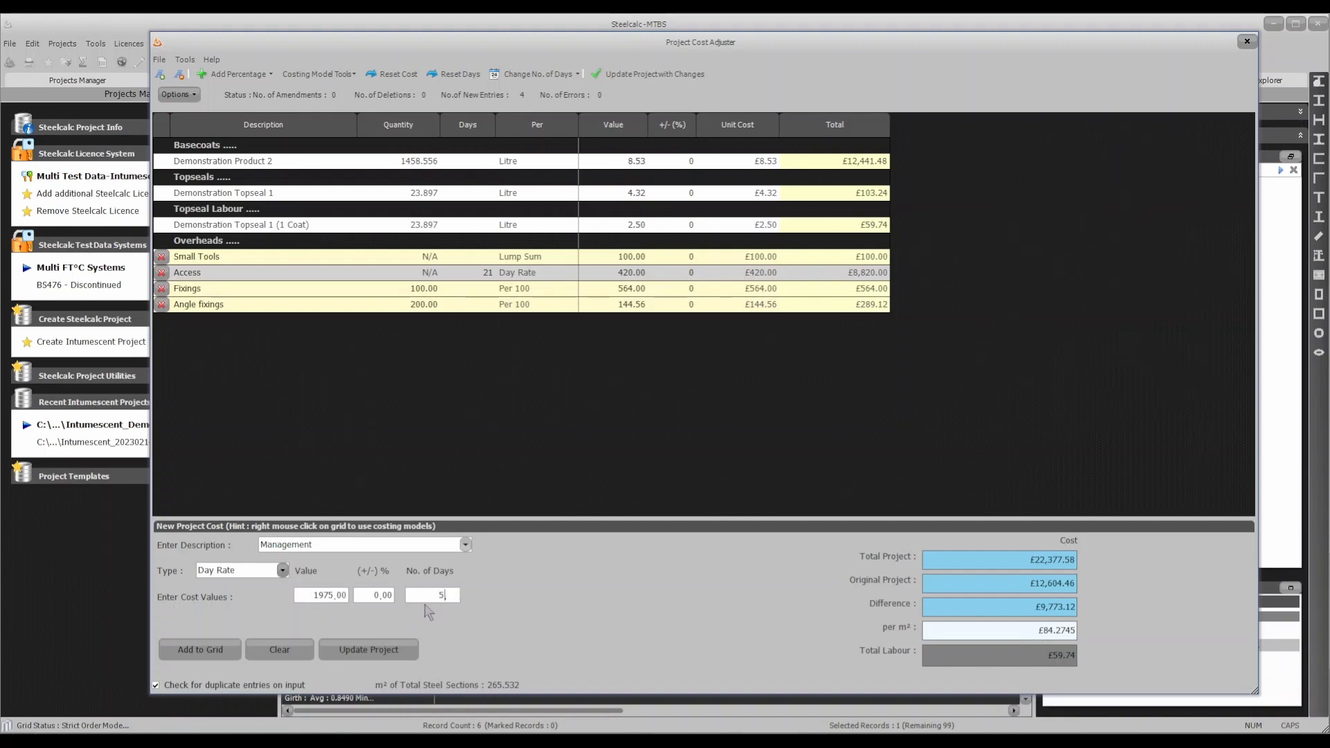
{"action": "left_click", "coordinate": [217, 648]}
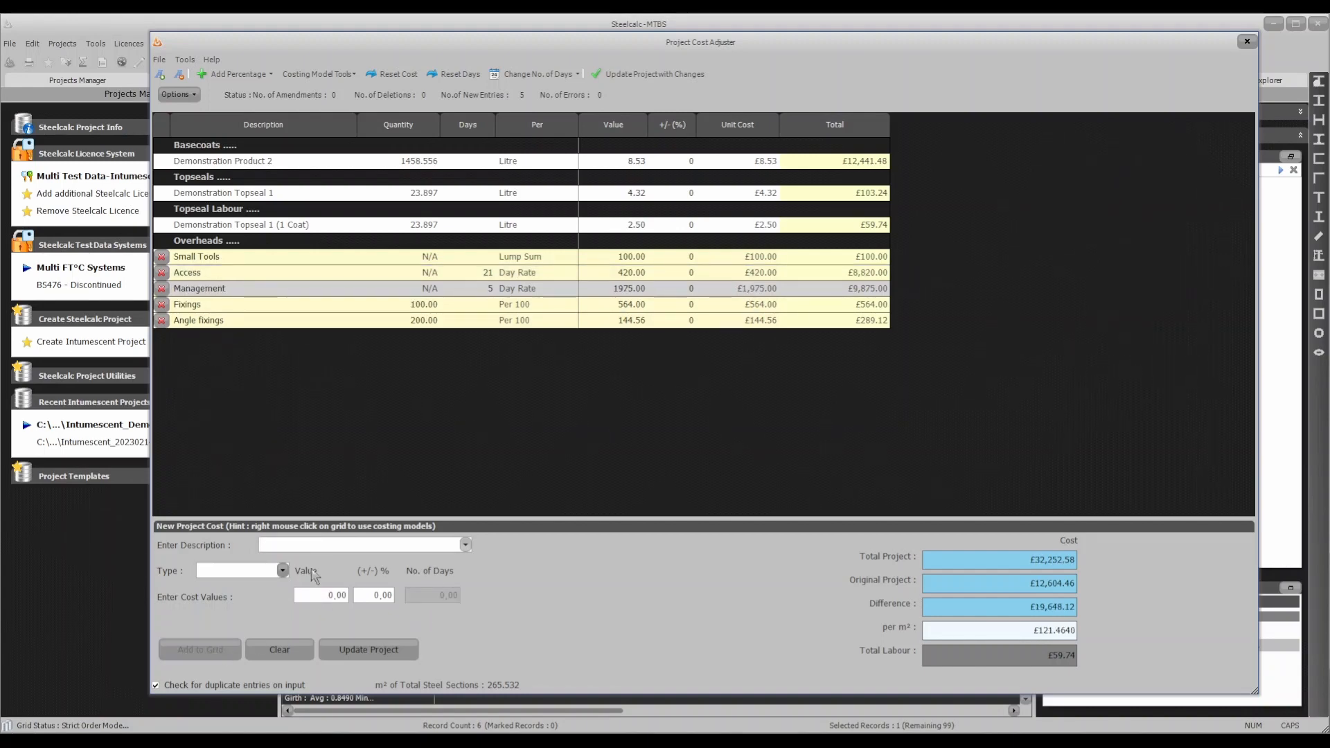
- Add an Overhead and Profit cost to the grid with type % of Total and a value of 35
{"action": "left_click", "coordinate": [297, 545]}
{"action": "type", "text": "Overhead and Profit"}
{"action": "left_click", "coordinate": [282, 570]}
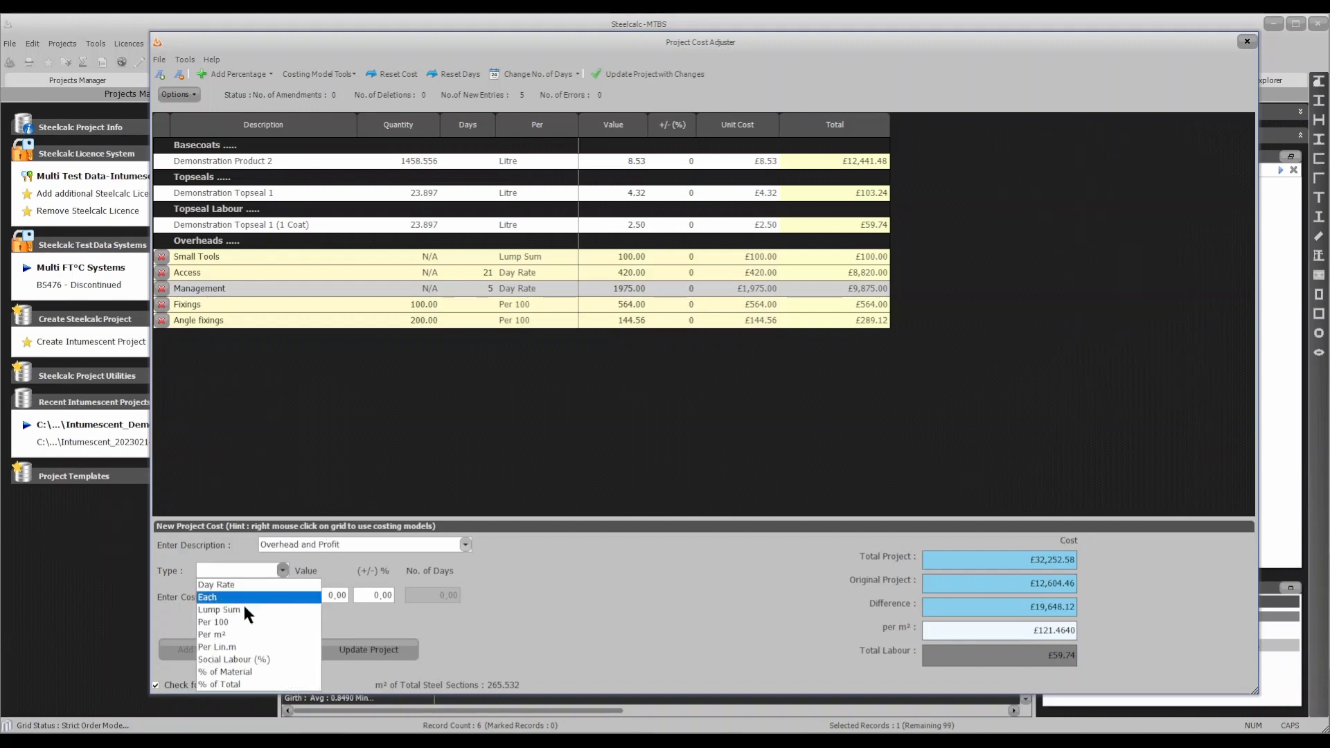
{"action": "left_click", "coordinate": [234, 685]}
{"action": "left_click", "coordinate": [315, 597]}
{"action": "type", "text": "35"}
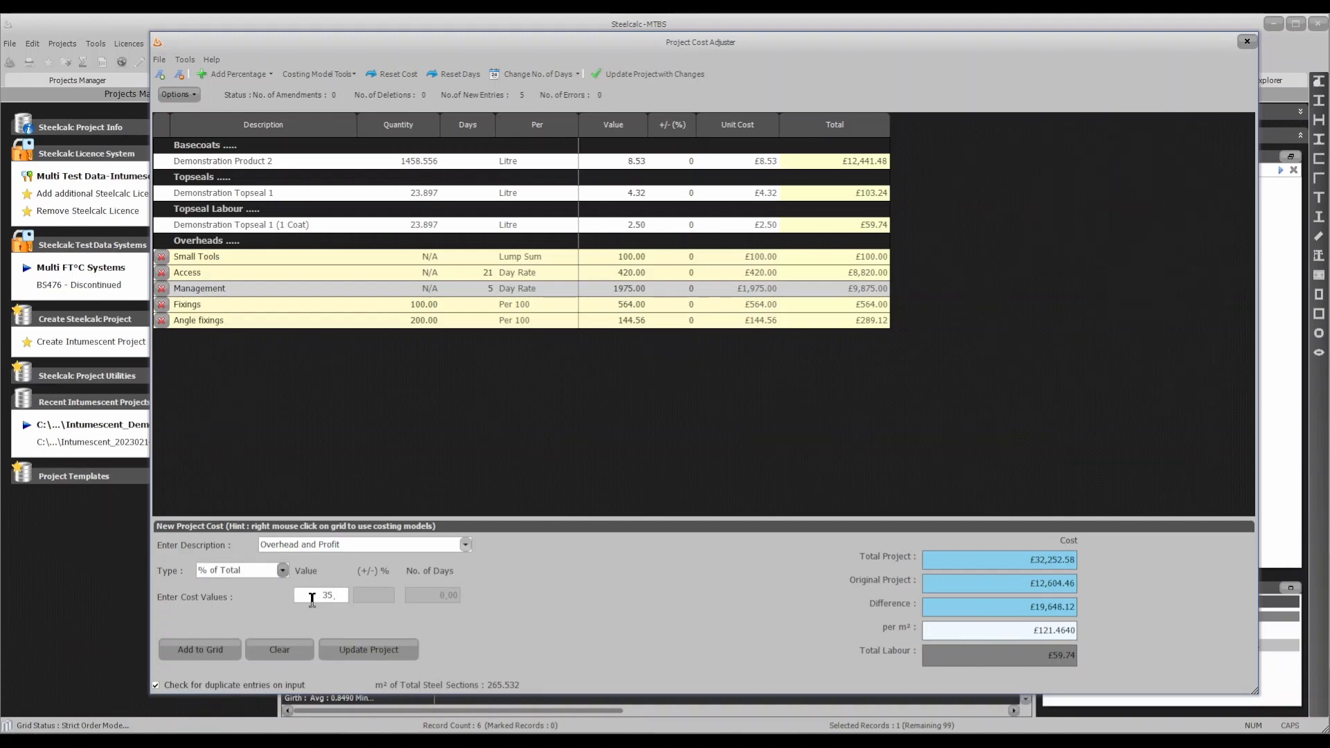
{"action": "left_click", "coordinate": [205, 649]}
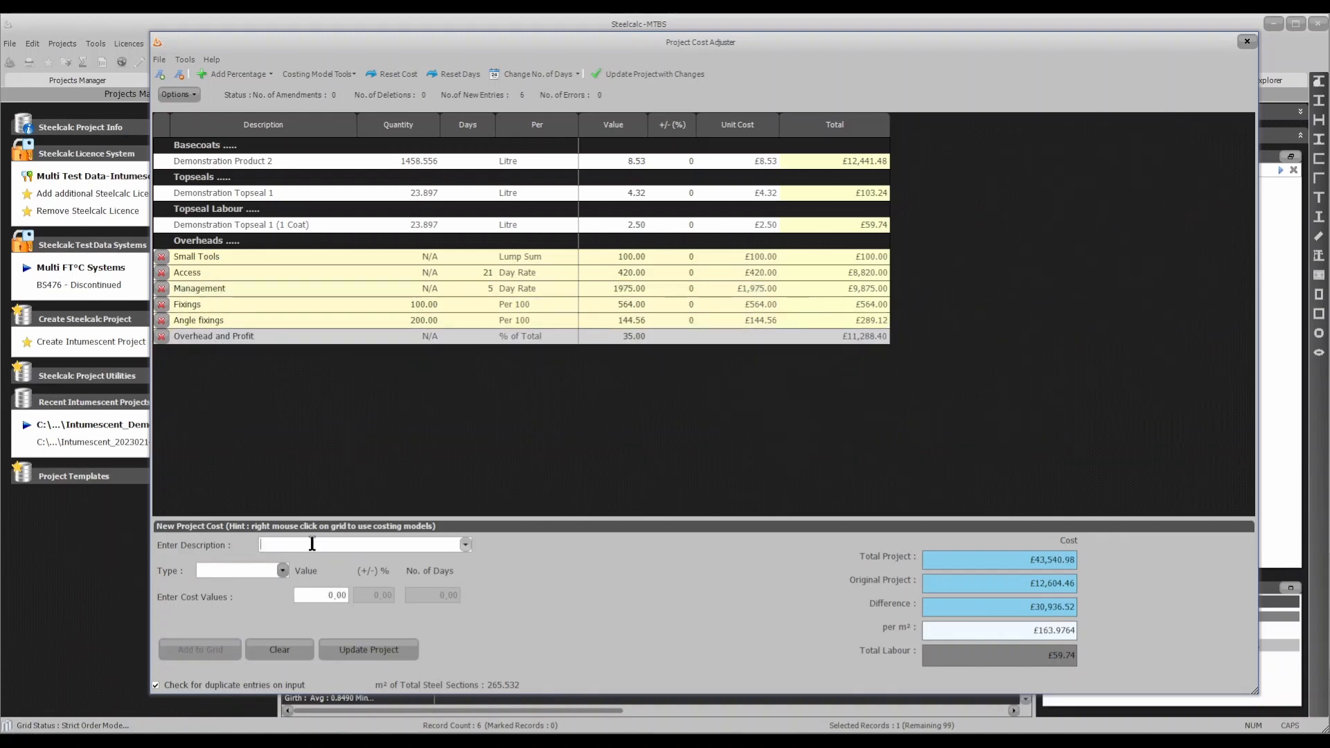
- Add a COSHH cost to the grid with type % of Material and a value of 6.5
{"action": "left_click", "coordinate": [264, 545]}
{"action": "type", "text": "COSHH"}
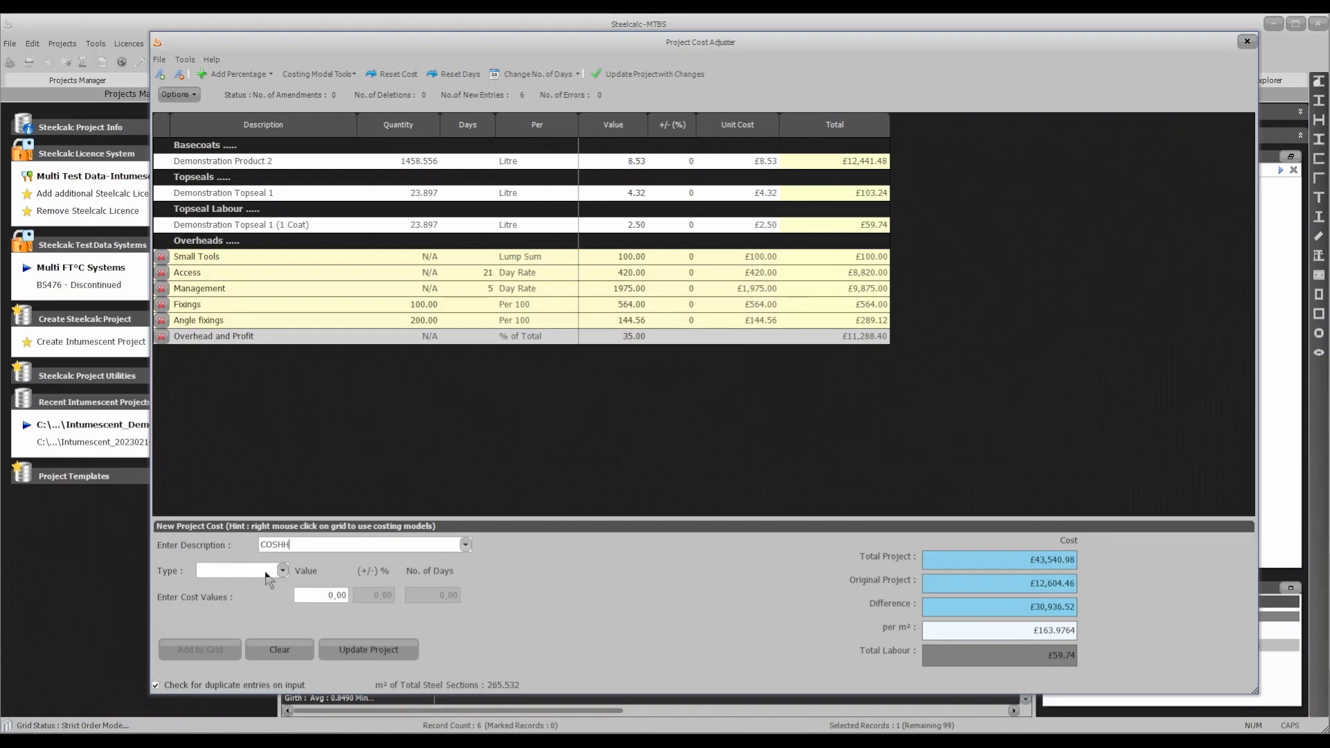
{"action": "left_click", "coordinate": [283, 570]}
{"action": "left_click", "coordinate": [242, 675]}
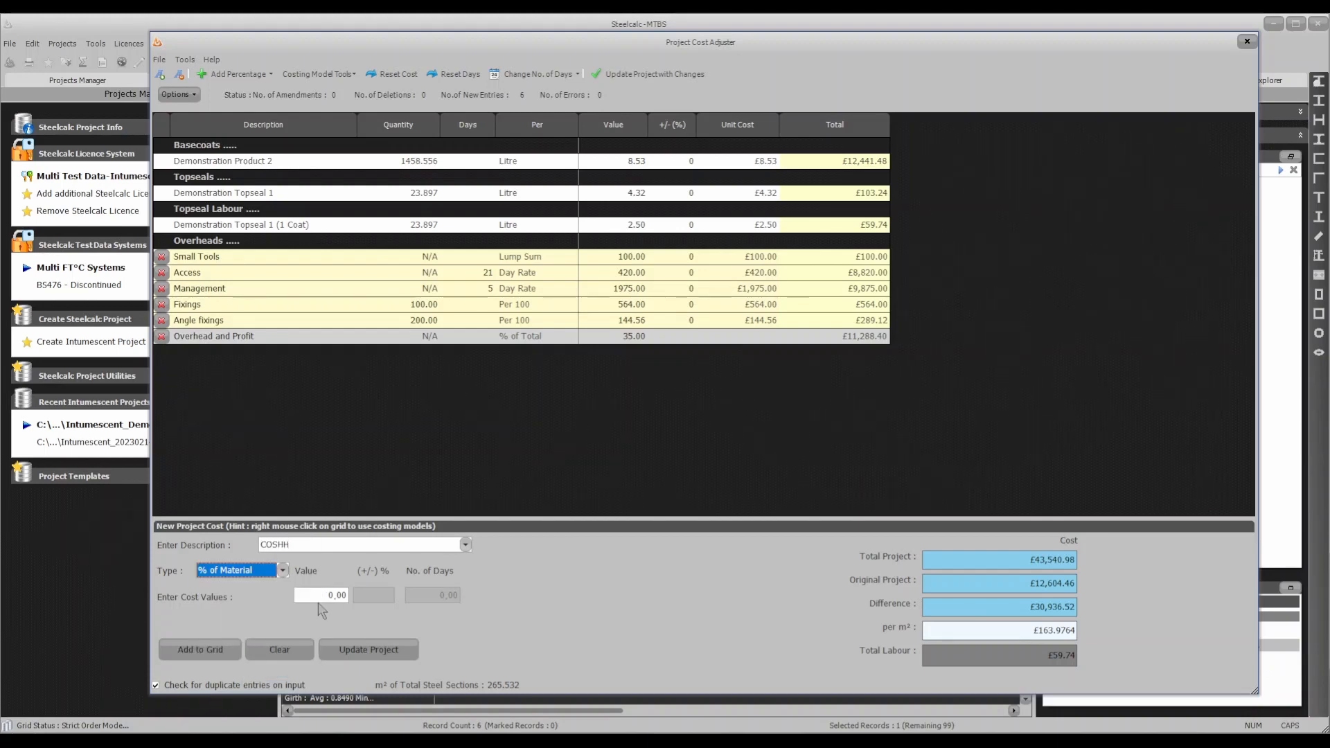
{"action": "left_click", "coordinate": [320, 595]}
{"action": "type", "text": "6,5"}
{"action": "left_click", "coordinate": [205, 650]}
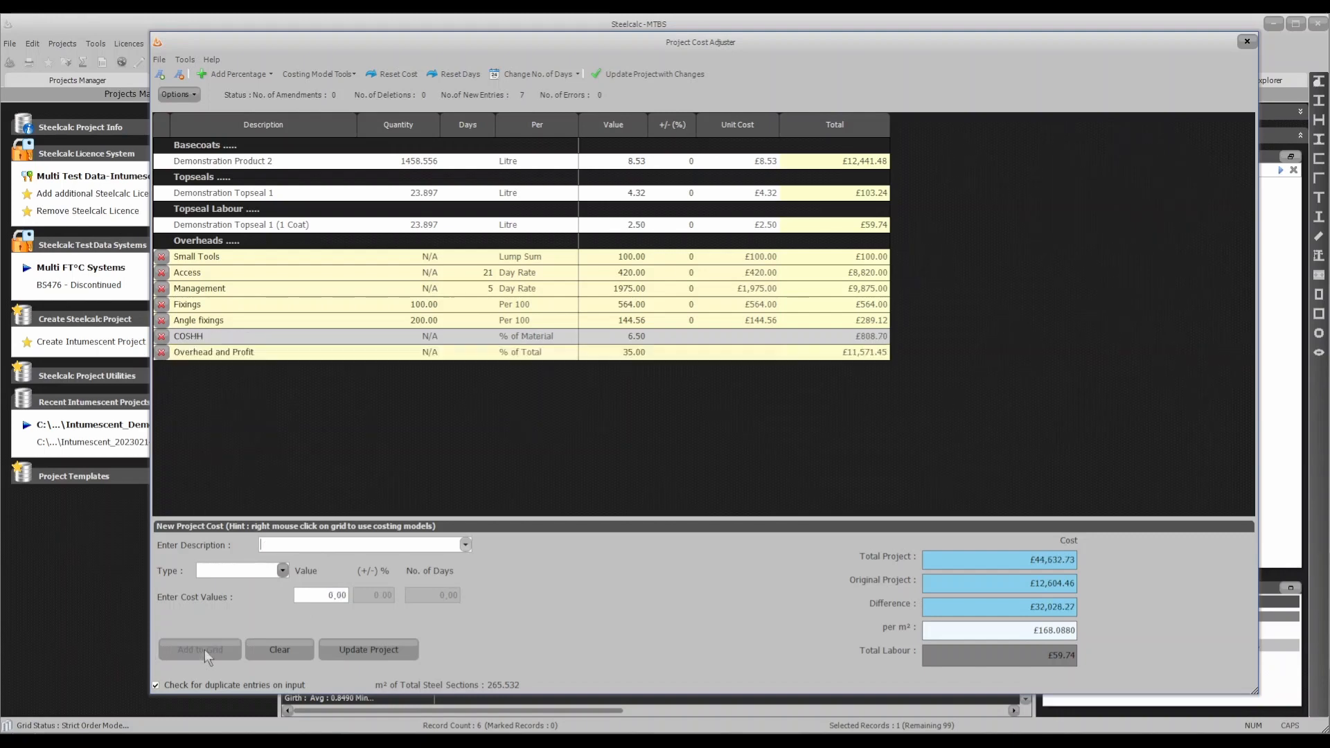
- Add a Deliveries cost with type Each, value 300 and quantity 2, and update the project with the new overheads
{"action": "type", "text": "Deliveries"}
{"action": "left_click", "coordinate": [283, 570]}
{"action": "left_click", "coordinate": [280, 584]}
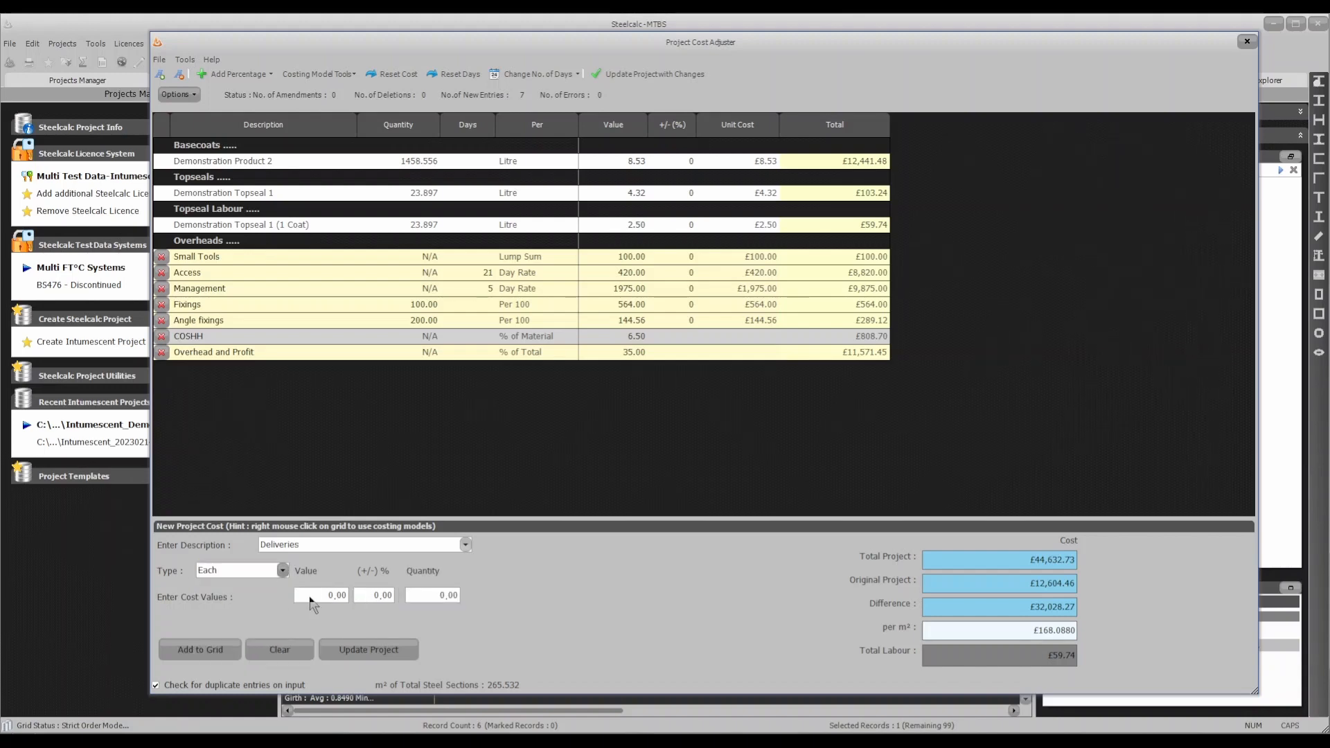
{"action": "left_click", "coordinate": [309, 596]}
{"action": "type", "text": "300"}
{"action": "left_click", "coordinate": [428, 596]}
{"action": "type", "text": "2"}
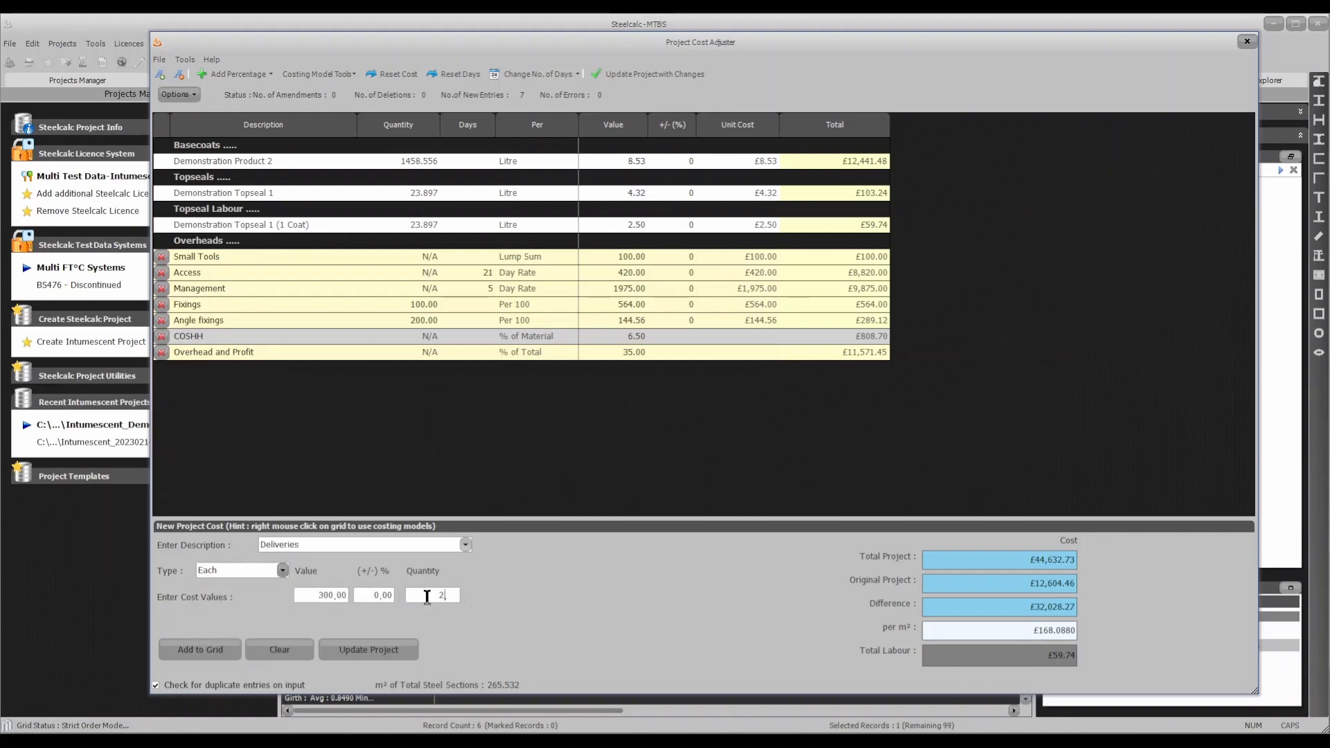
{"action": "left_click", "coordinate": [229, 653]}
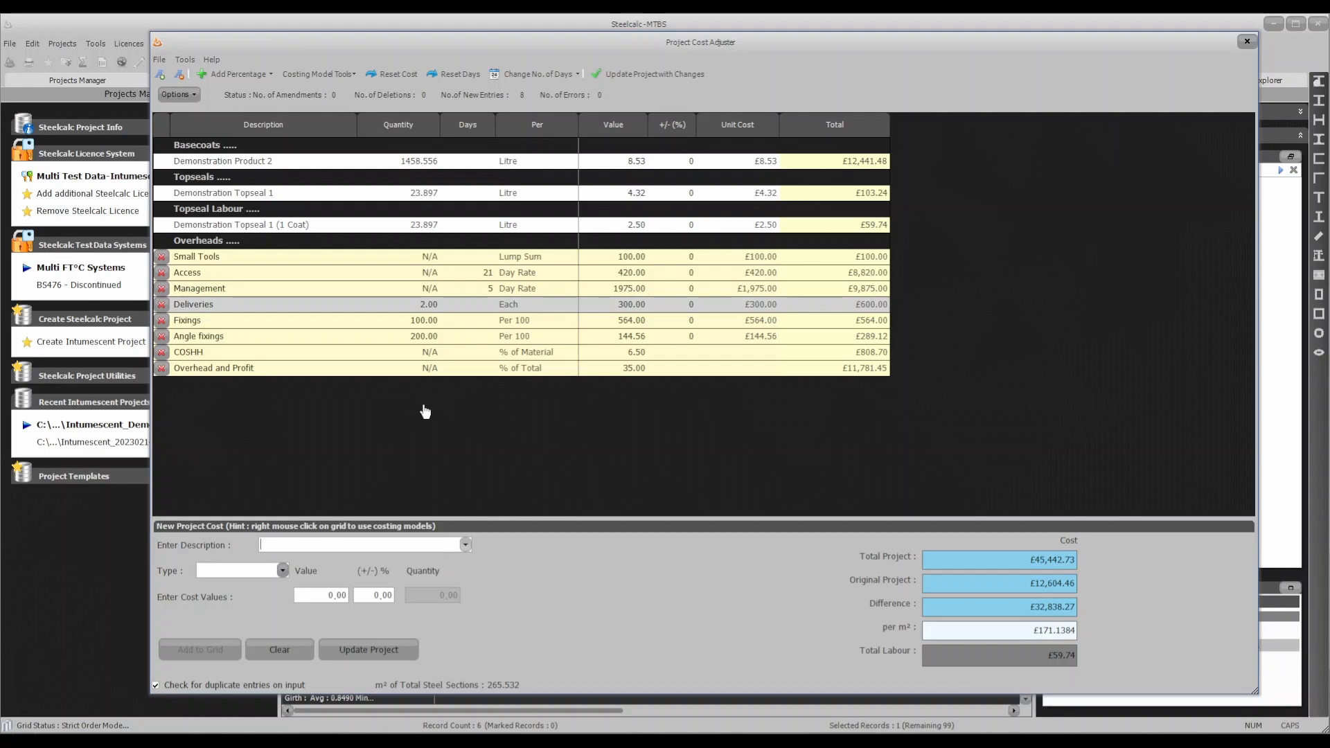
{"action": "left_click", "coordinate": [363, 653]}
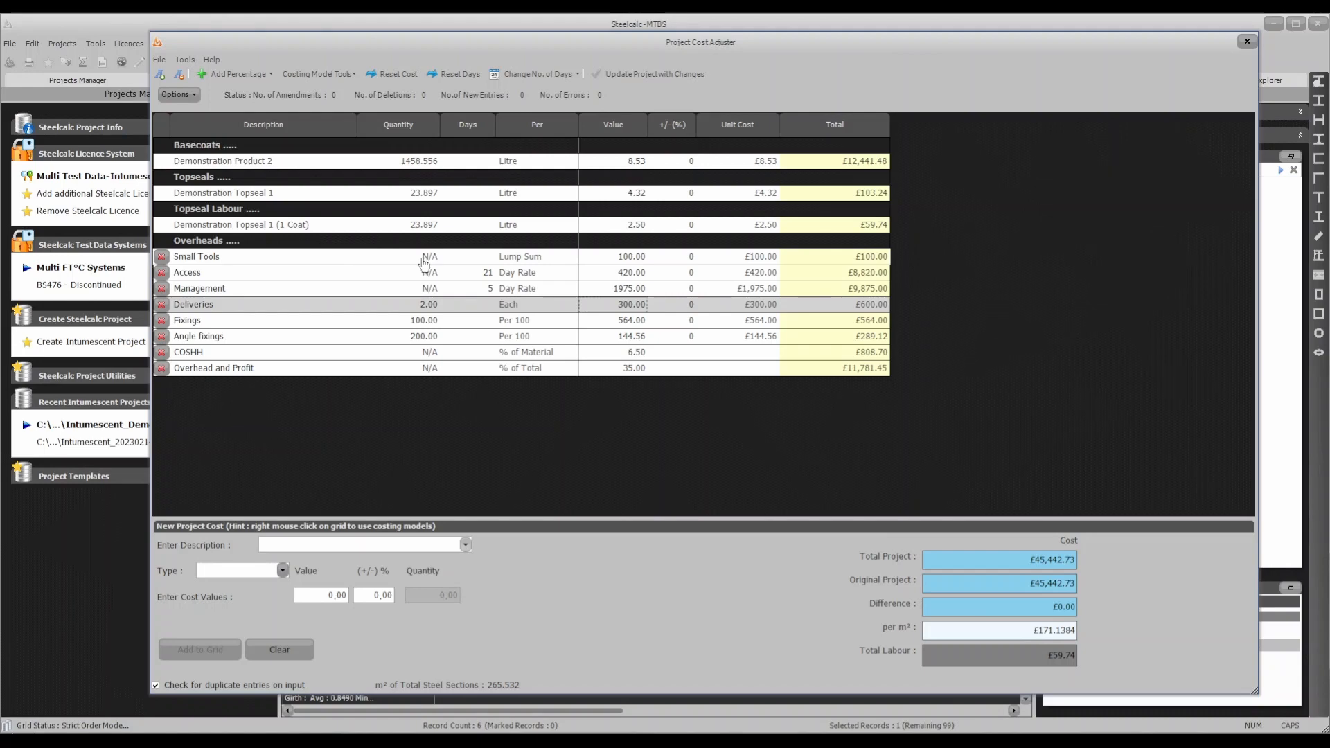
- Set the Small Tools overhead to a value of 110 with a 20% increase
{"action": "double_click", "coordinate": [607, 260]}
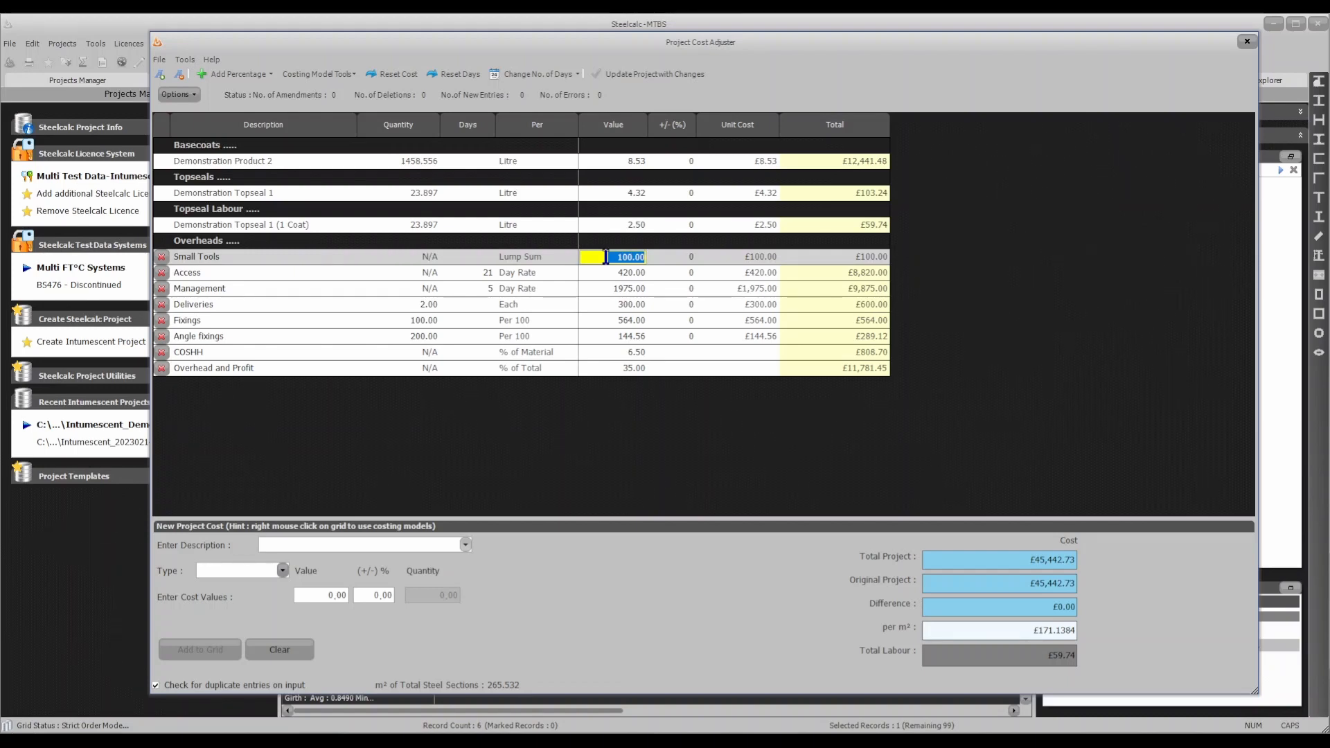
{"action": "type", "text": "110"}
{"action": "key", "text": "Tab"}
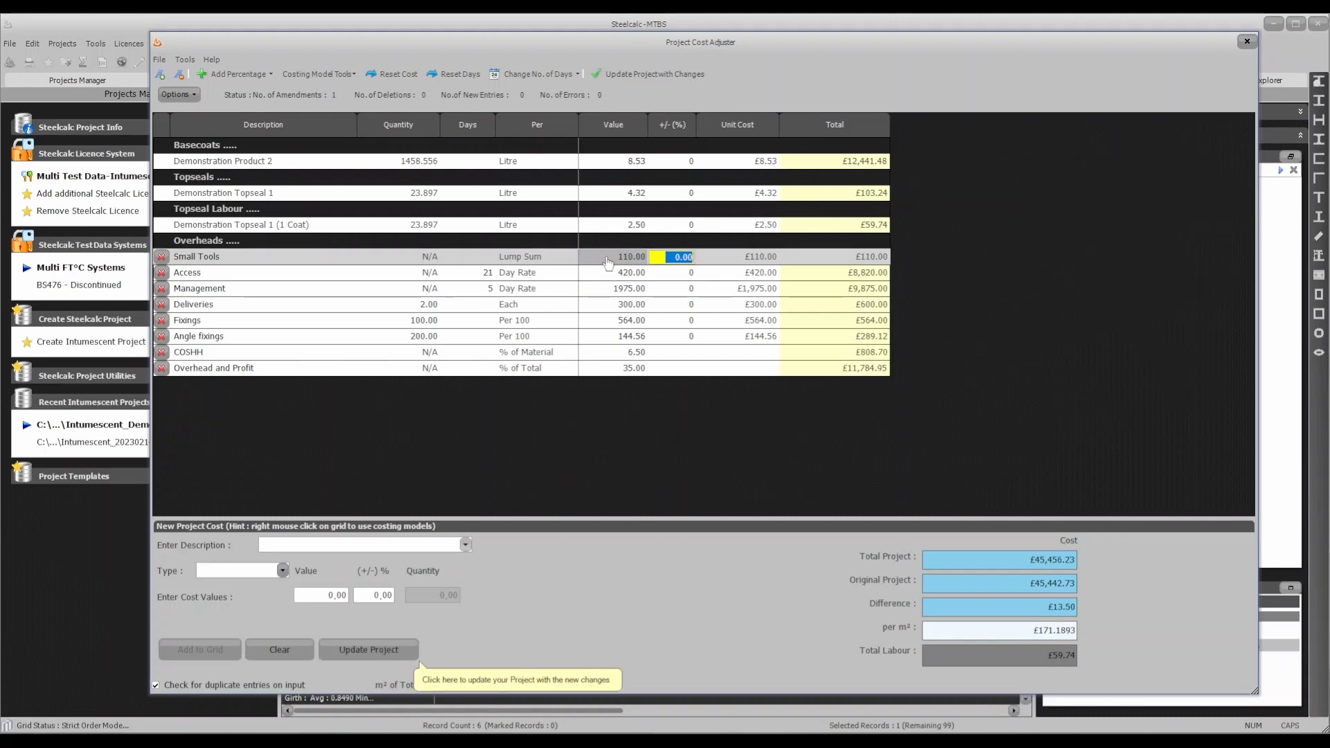
{"action": "type", "text": "20"}
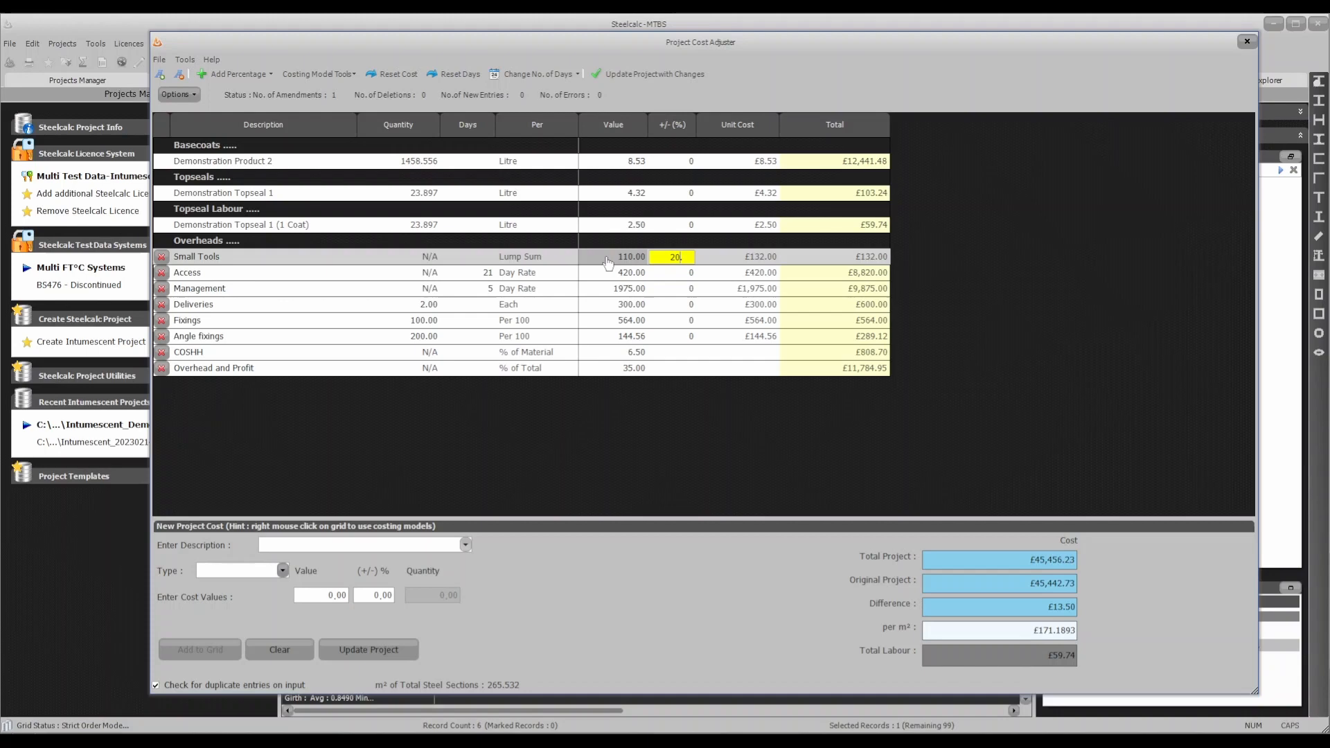
{"action": "key", "text": "Return"}
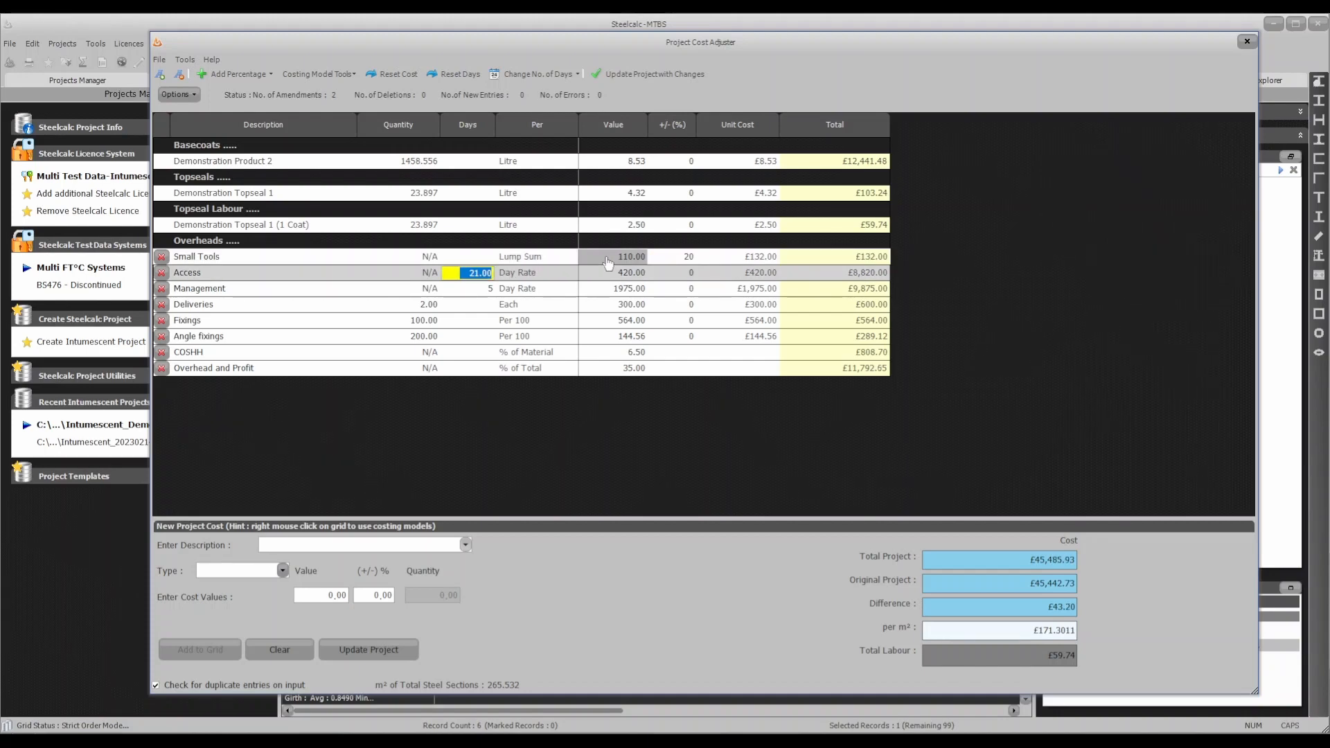
- Set the Access overhead to 10 days at a value of 450 with a 10% increase, and update the project
{"action": "type", "text": "10."}
{"action": "key", "text": "Return"}
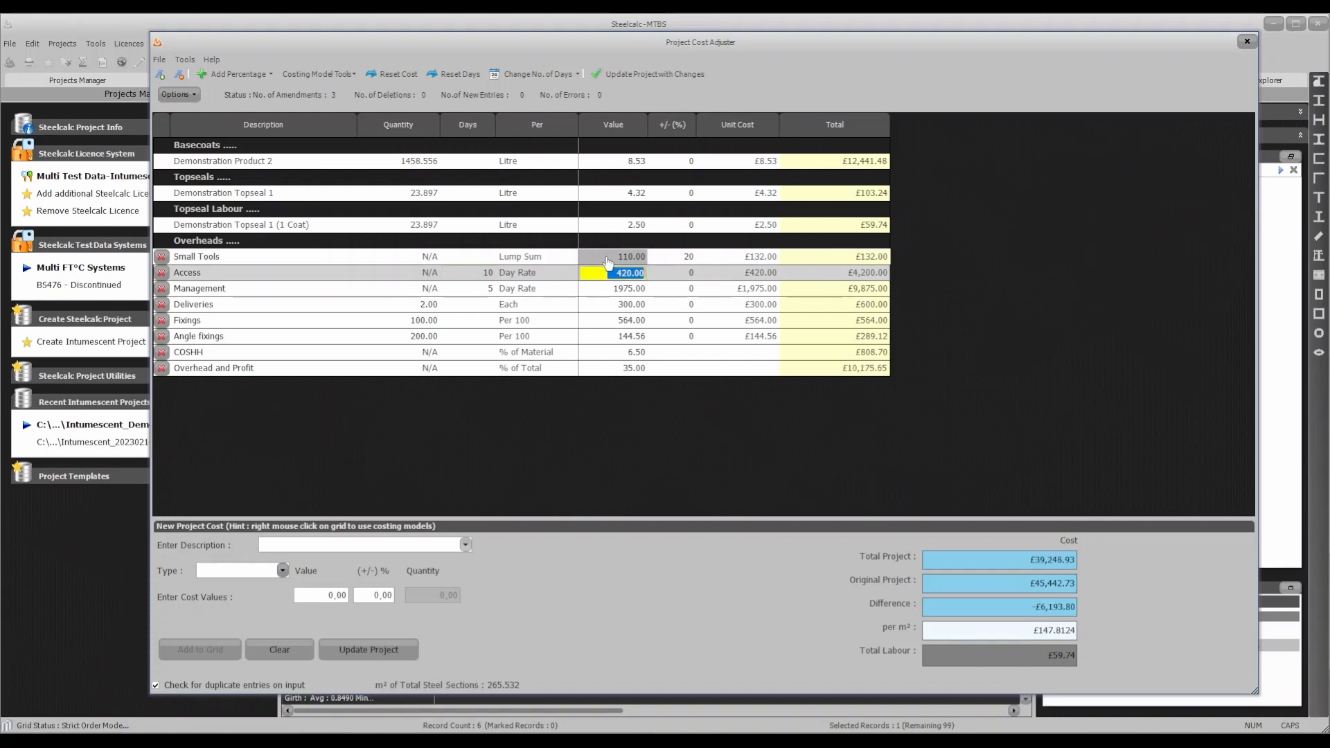
{"action": "type", "text": "45."}
{"action": "key", "text": "Return"}
{"action": "type", "text": "10"}
{"action": "key", "text": "Return"}
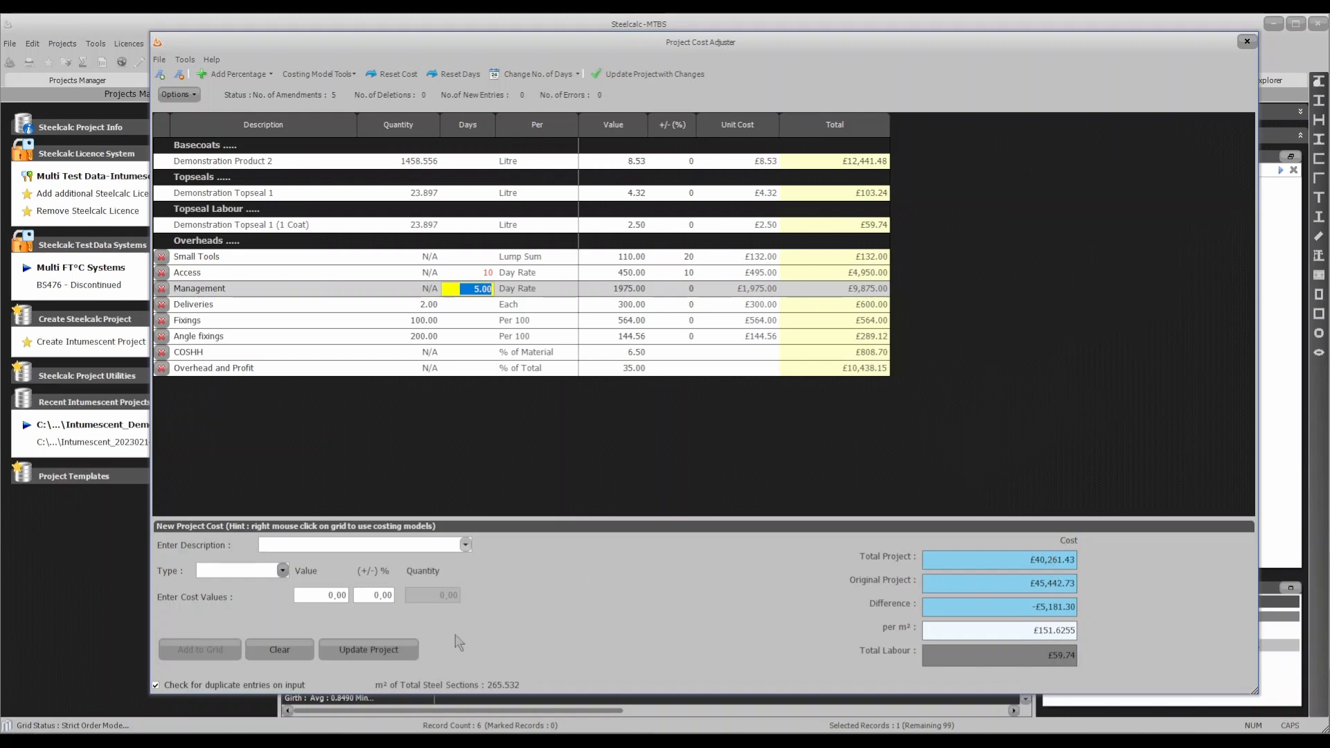
{"action": "left_click", "coordinate": [364, 655]}
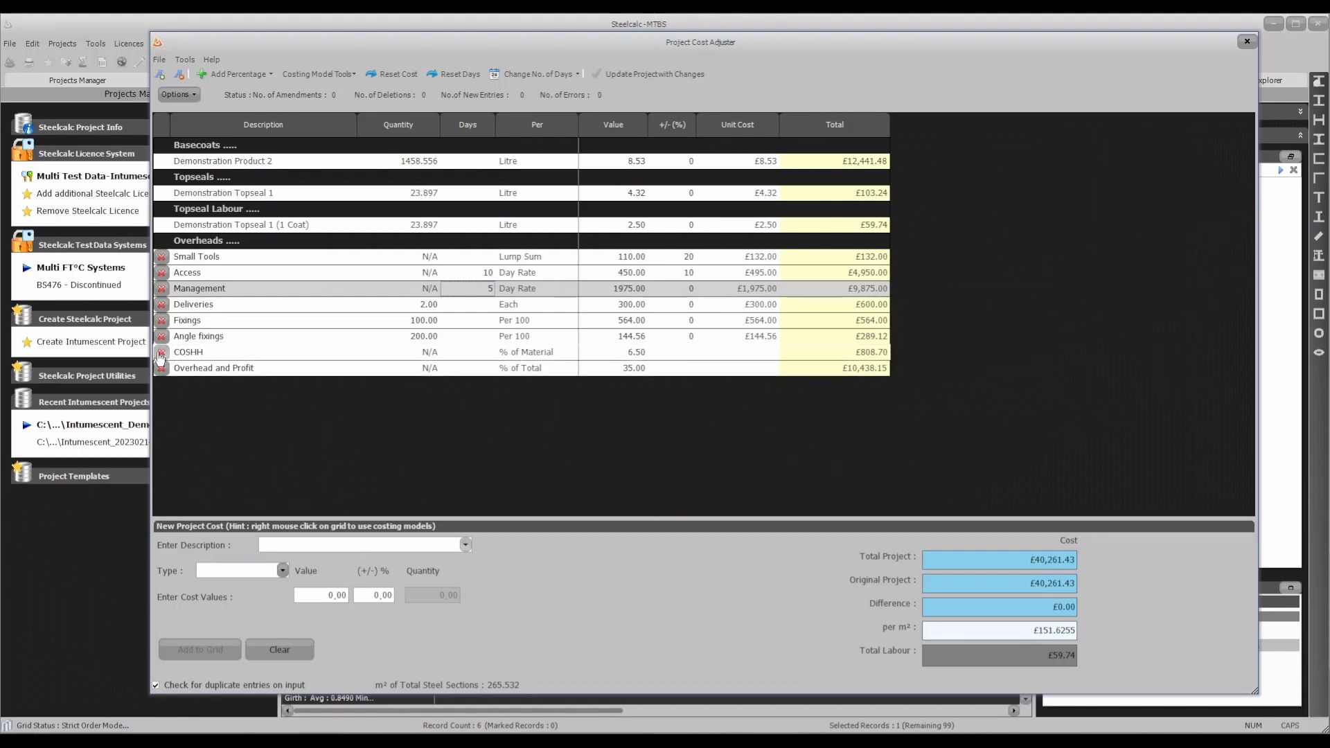
- Delete the Small Tools overhead from the grid and update the project
{"action": "left_click", "coordinate": [161, 258]}
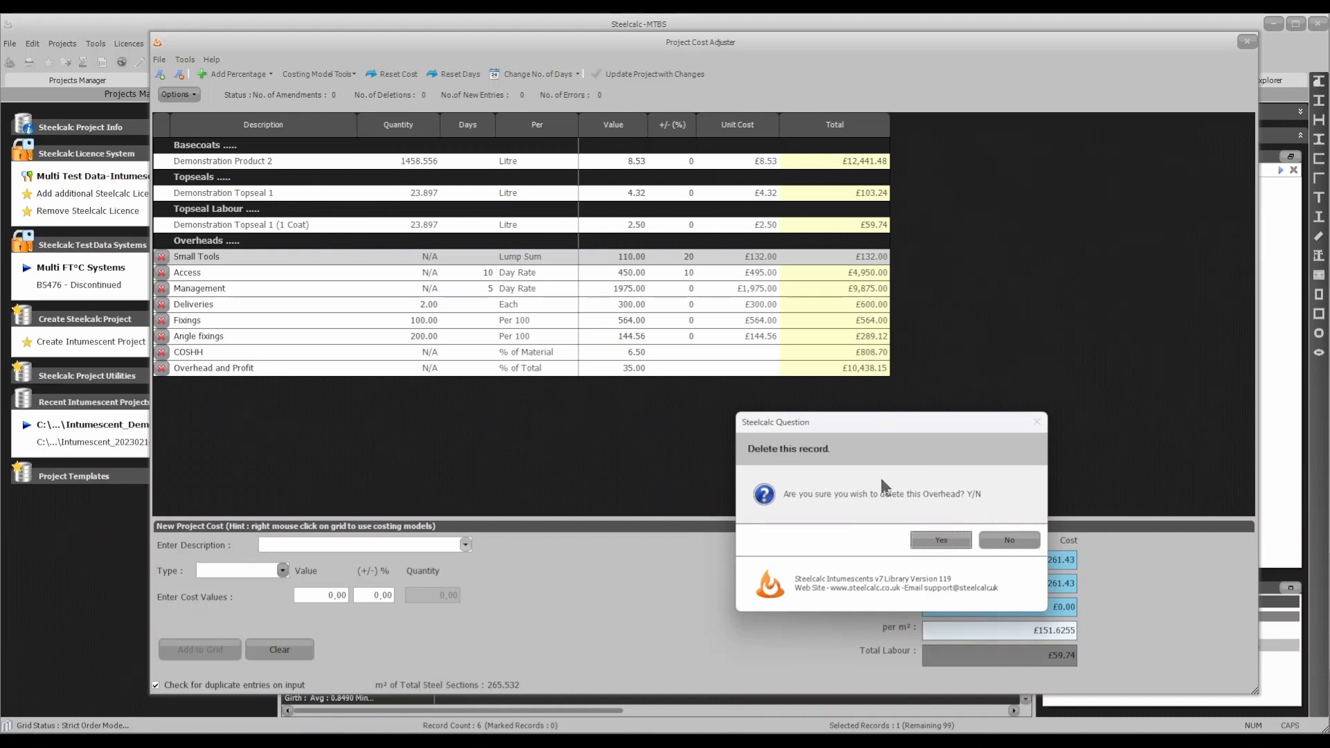
{"action": "left_click", "coordinate": [935, 546]}
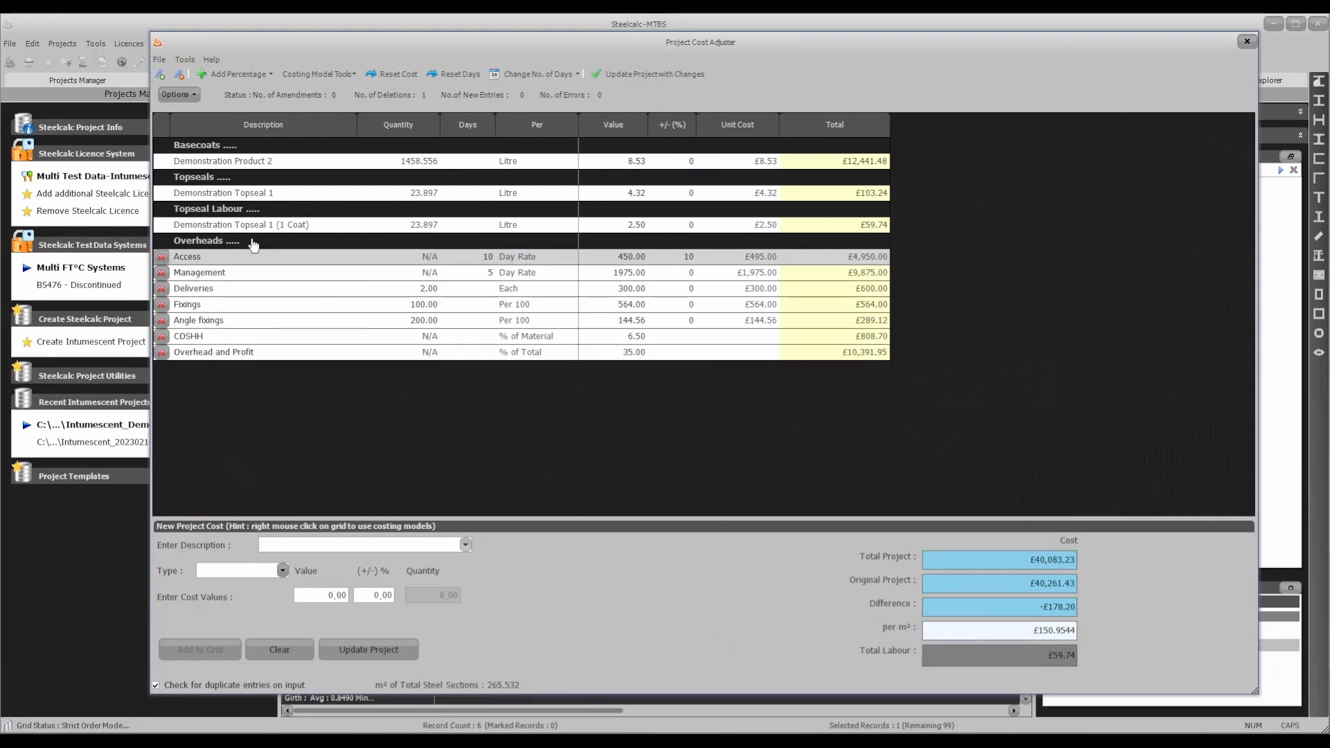
{"action": "left_click", "coordinate": [380, 645]}
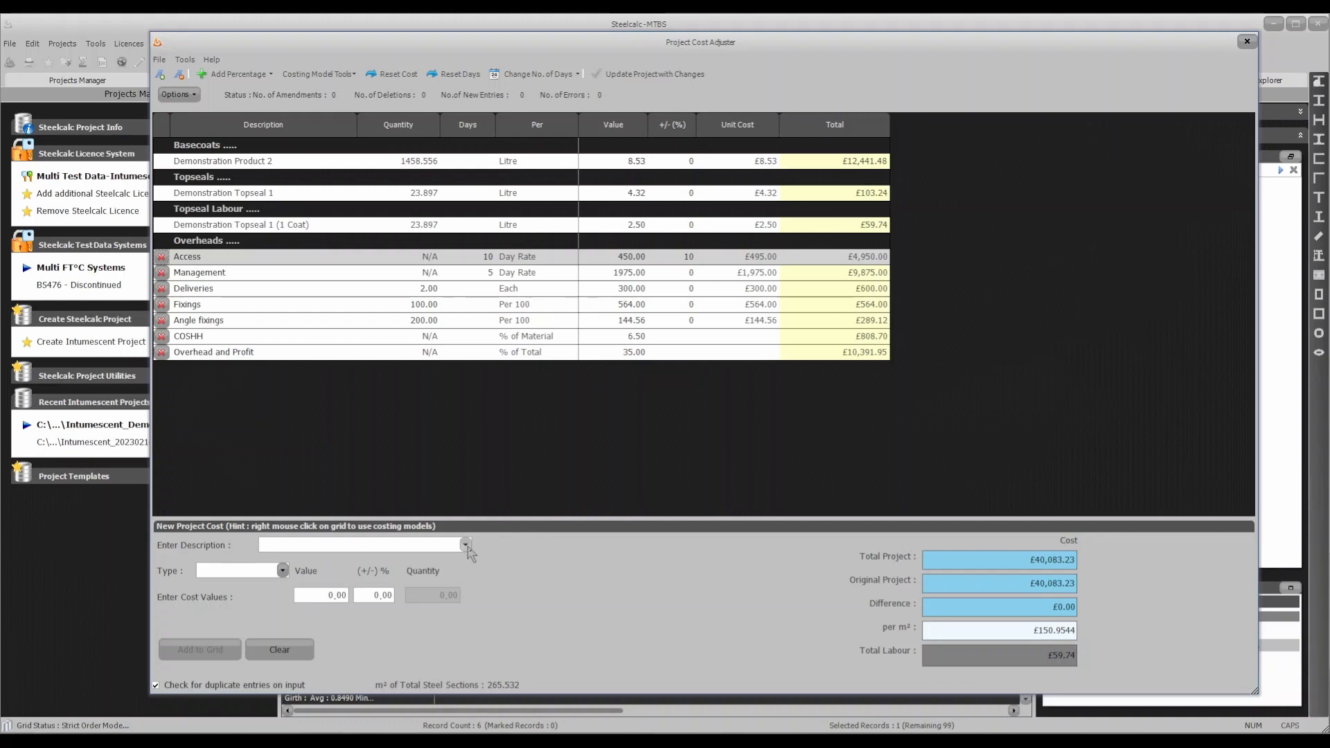
- Add a Small Tools cost to the grid as a Lump Sum of 300 with a 20% increase
{"action": "left_click", "coordinate": [467, 546]}
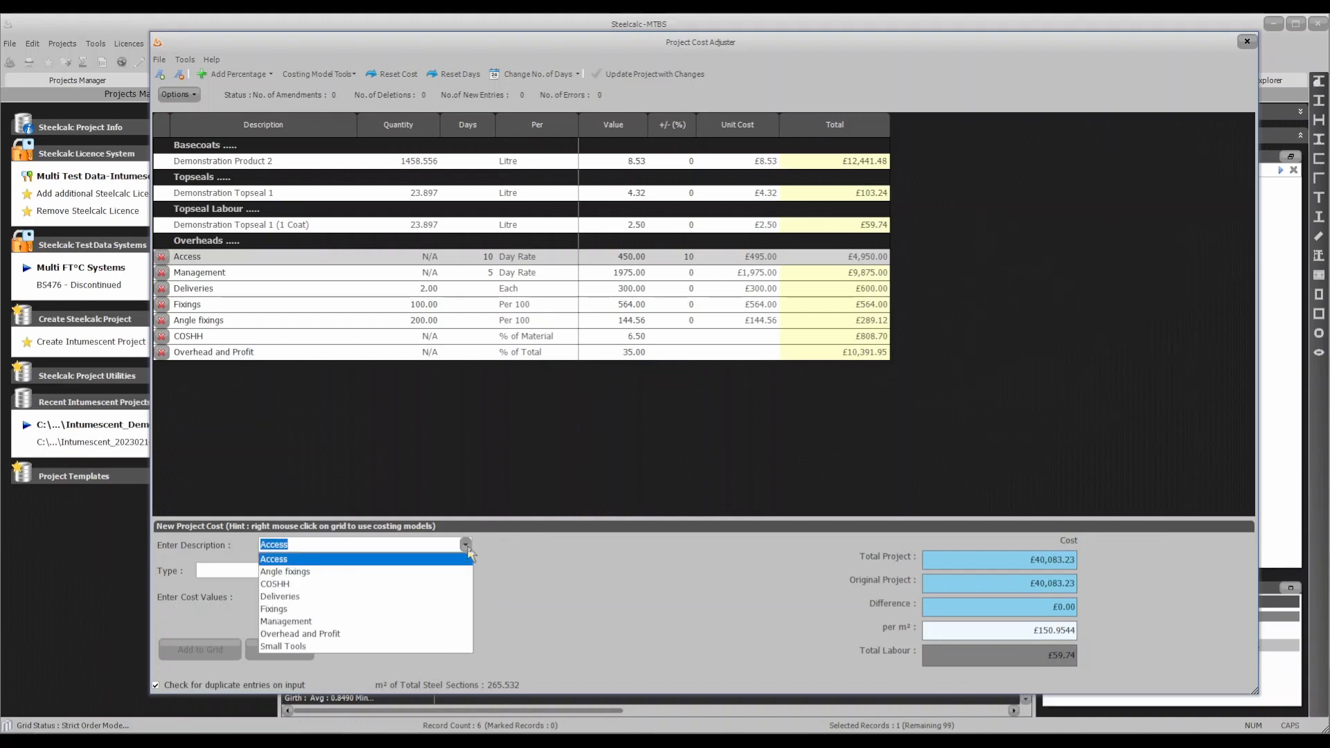
{"action": "left_click", "coordinate": [290, 647]}
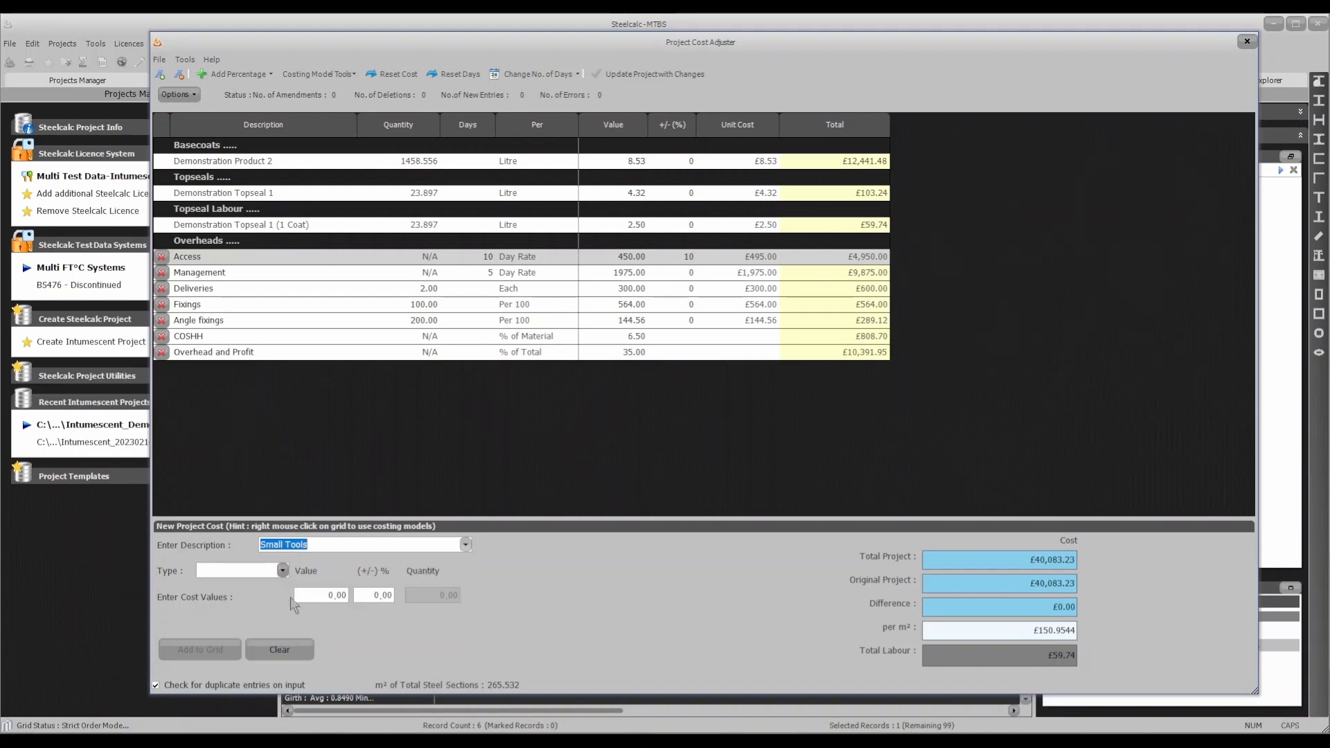
{"action": "left_click", "coordinate": [282, 570]}
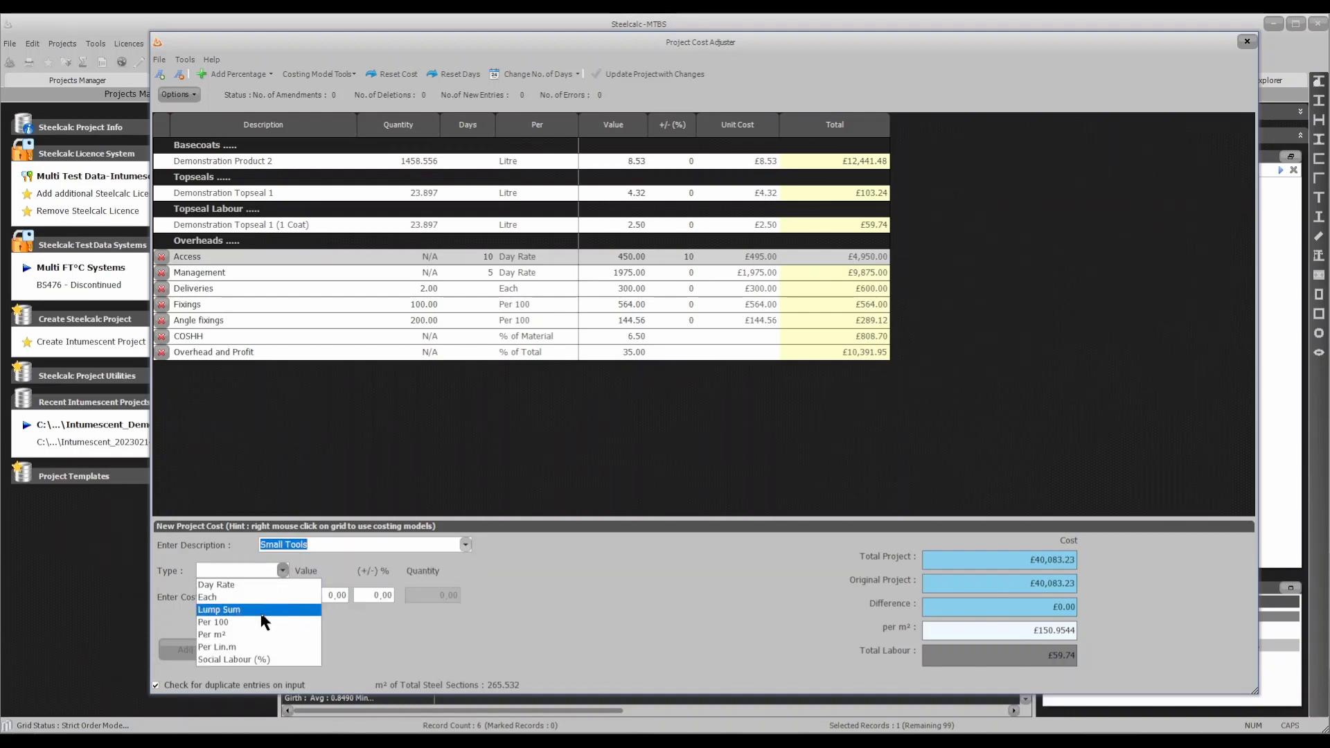
{"action": "left_click", "coordinate": [219, 609]}
{"action": "left_click", "coordinate": [324, 594]}
{"action": "type", "text": "300"}
{"action": "key", "text": "Tab"}
{"action": "type", "text": "20"}
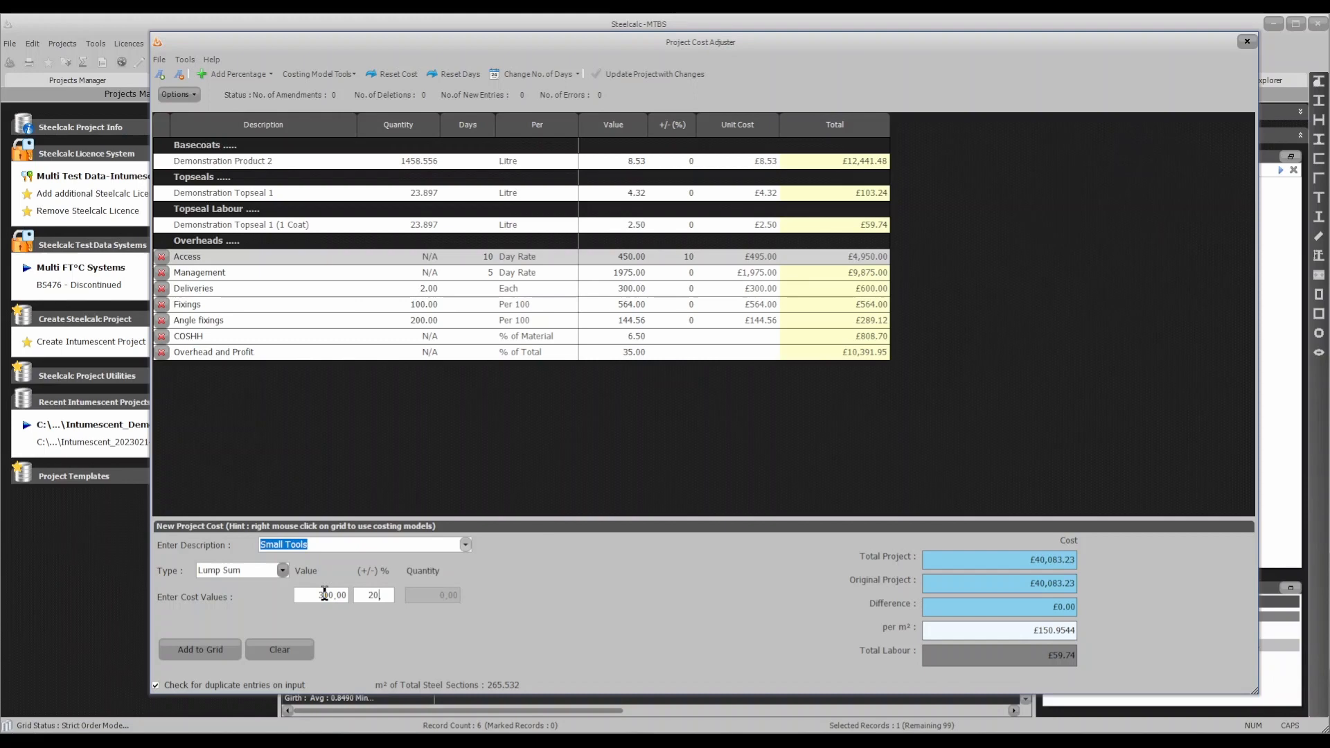
{"action": "left_click", "coordinate": [206, 649]}
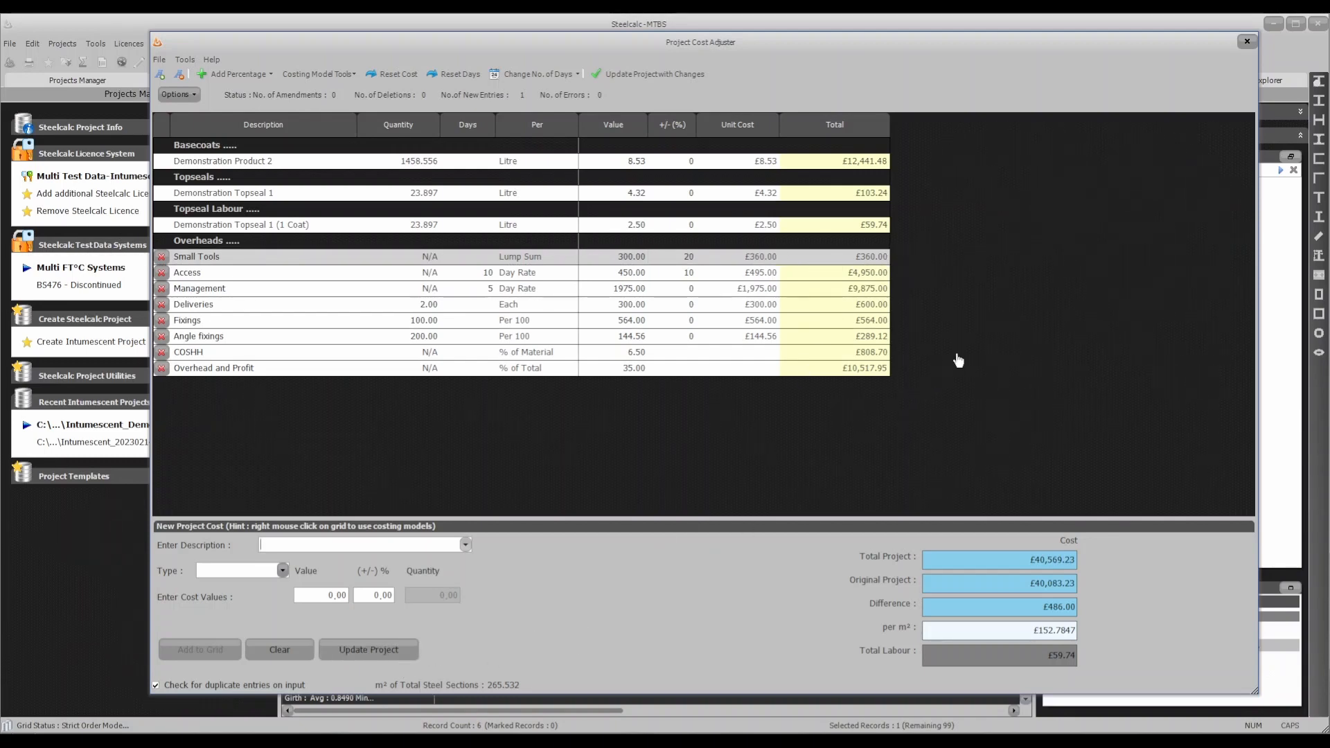
- Update the project with the new Small Tools cost and close the Cost Adjuster
{"action": "left_click", "coordinate": [1245, 43]}
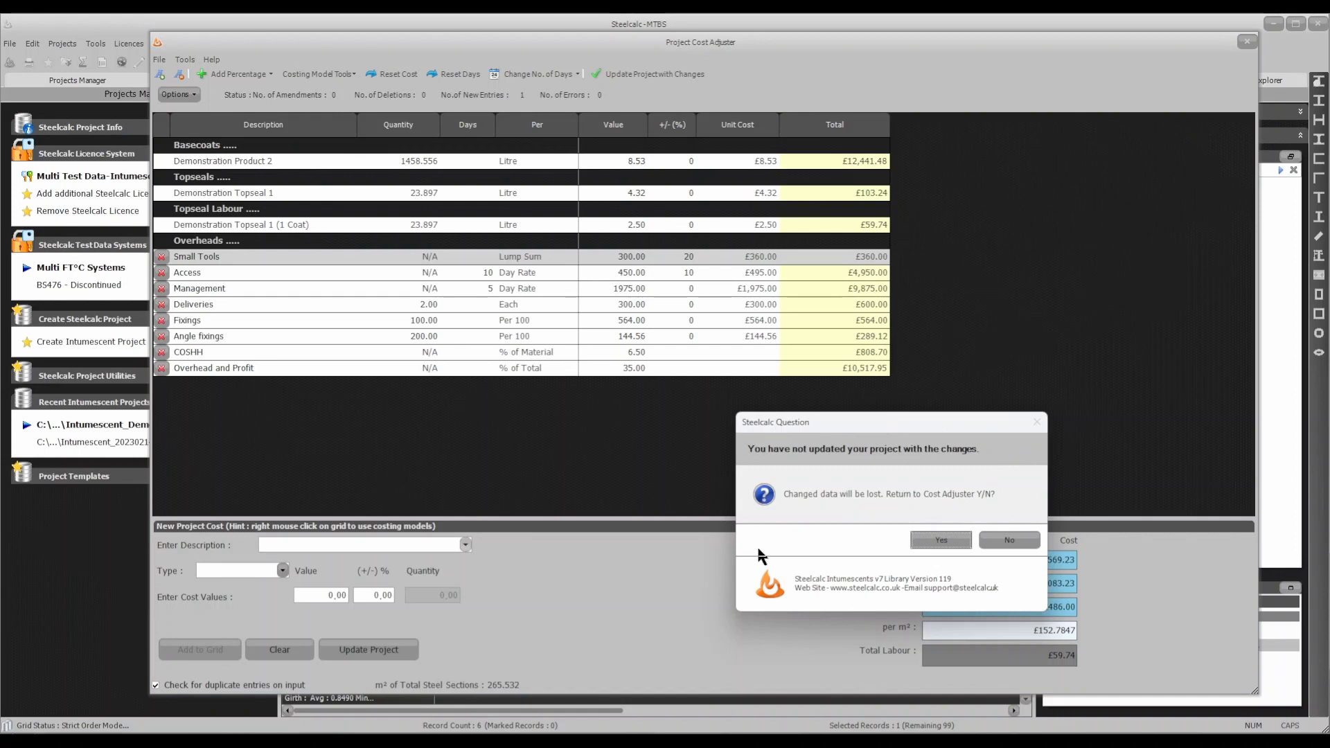
{"action": "left_click", "coordinate": [940, 540]}
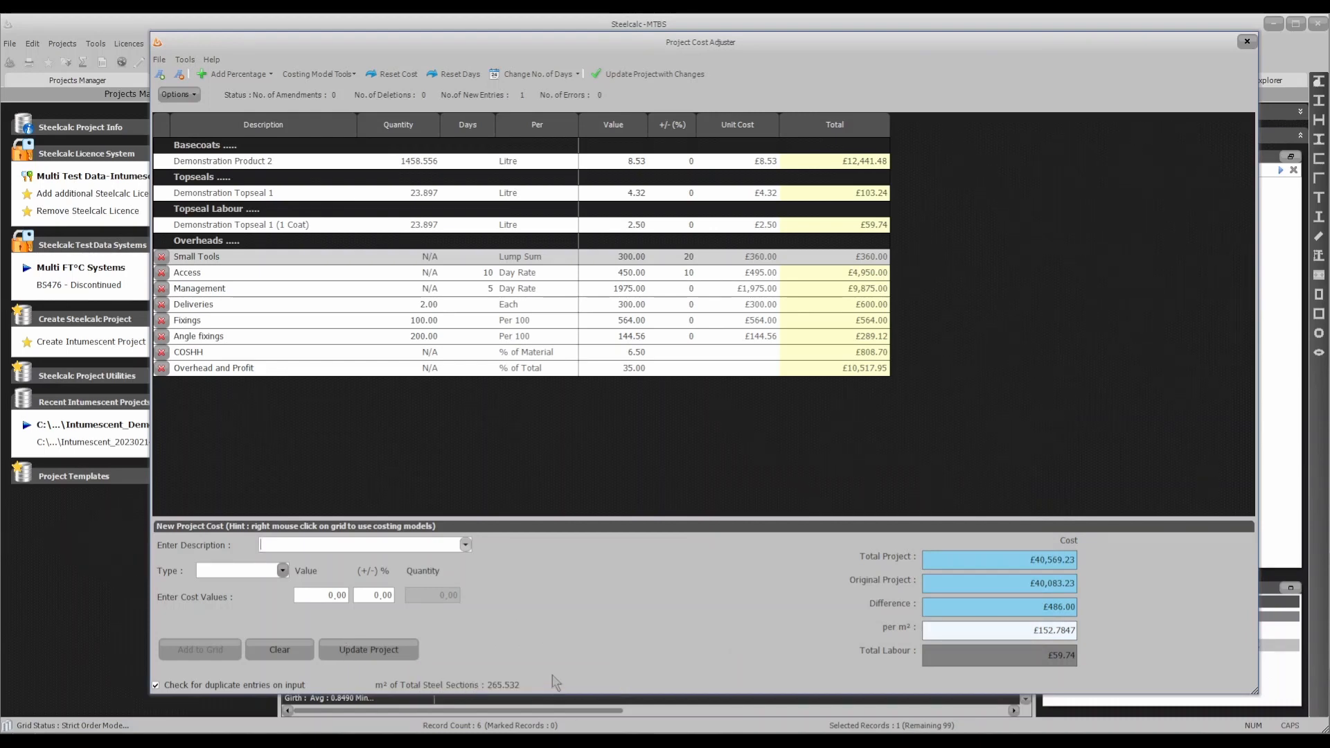
{"action": "left_click", "coordinate": [351, 655]}
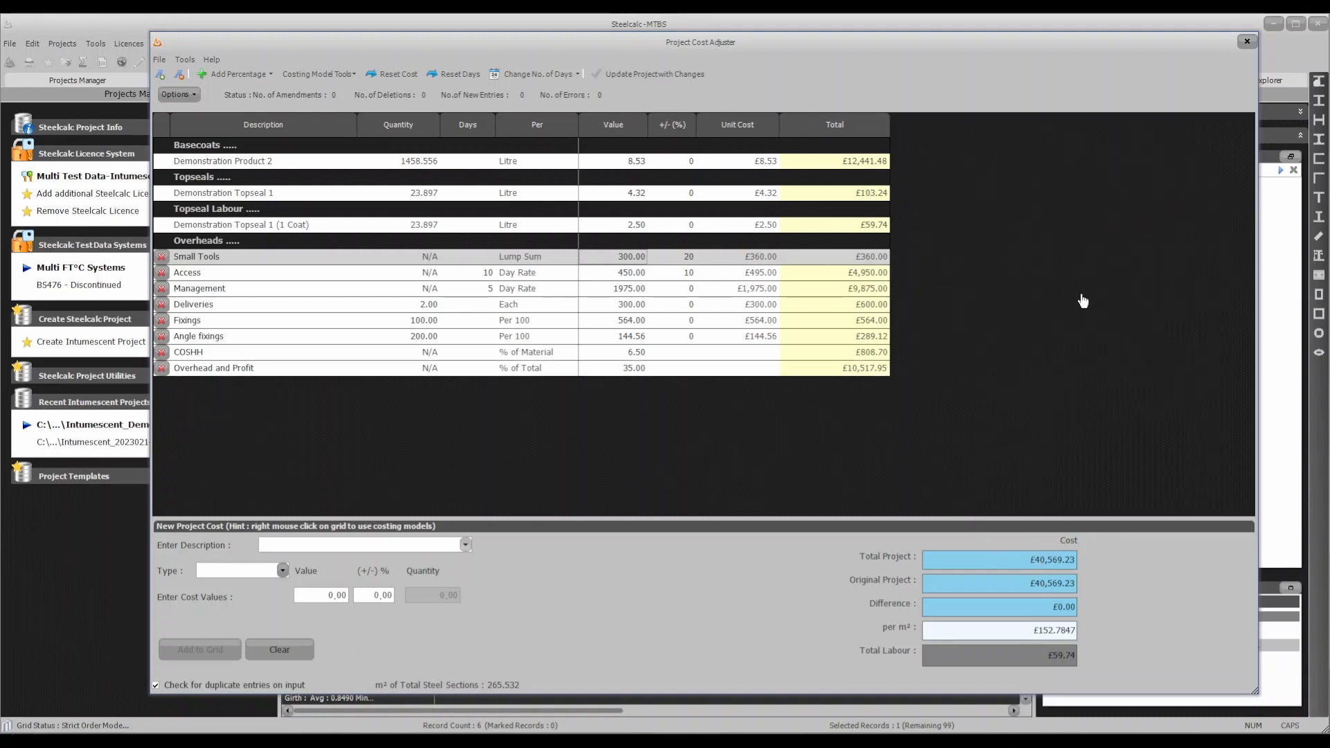
{"action": "left_click", "coordinate": [1247, 43]}
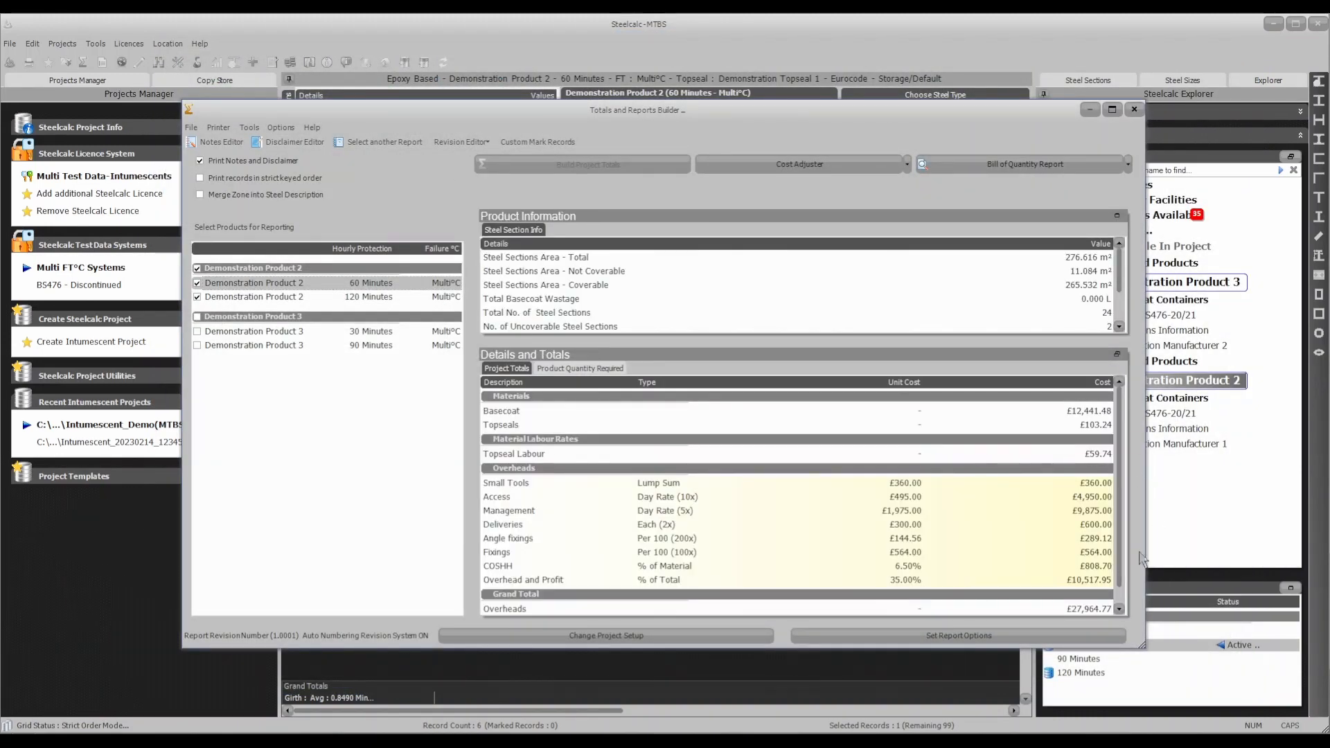
- Review the project totals and overhead costs in the Bill of Quantity report, and close the report
{"action": "left_click_drag", "start_coordinate": [1121, 552], "coordinate": [1125, 509]}
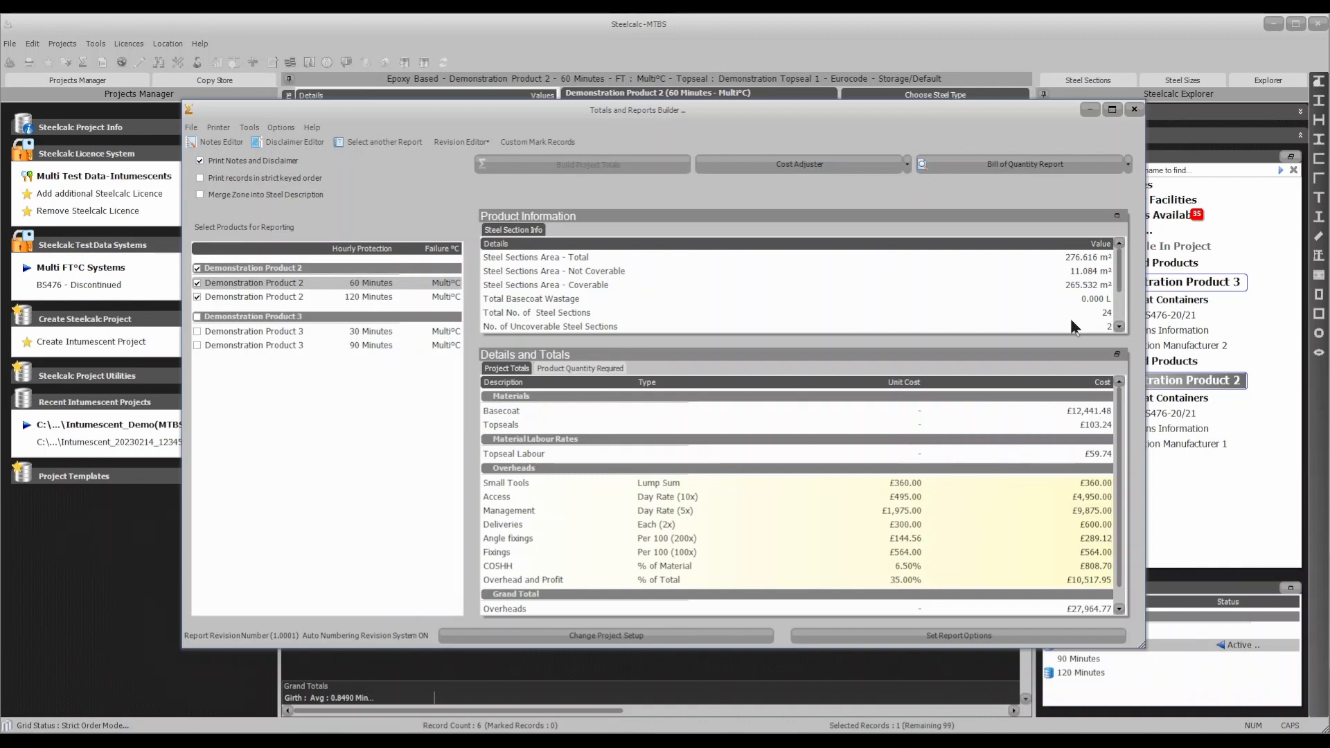
{"action": "left_click", "coordinate": [1035, 167]}
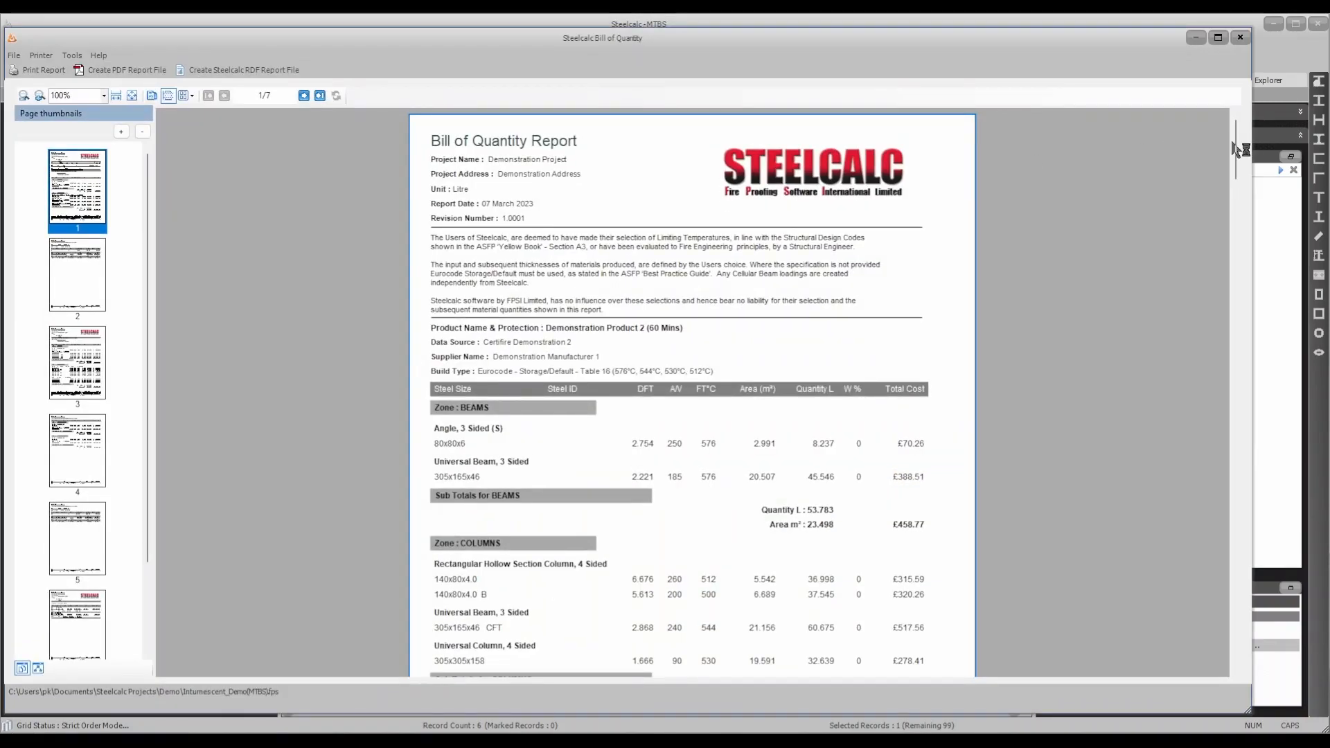
{"action": "left_click_drag", "start_coordinate": [1237, 165], "coordinate": [1251, 620]}
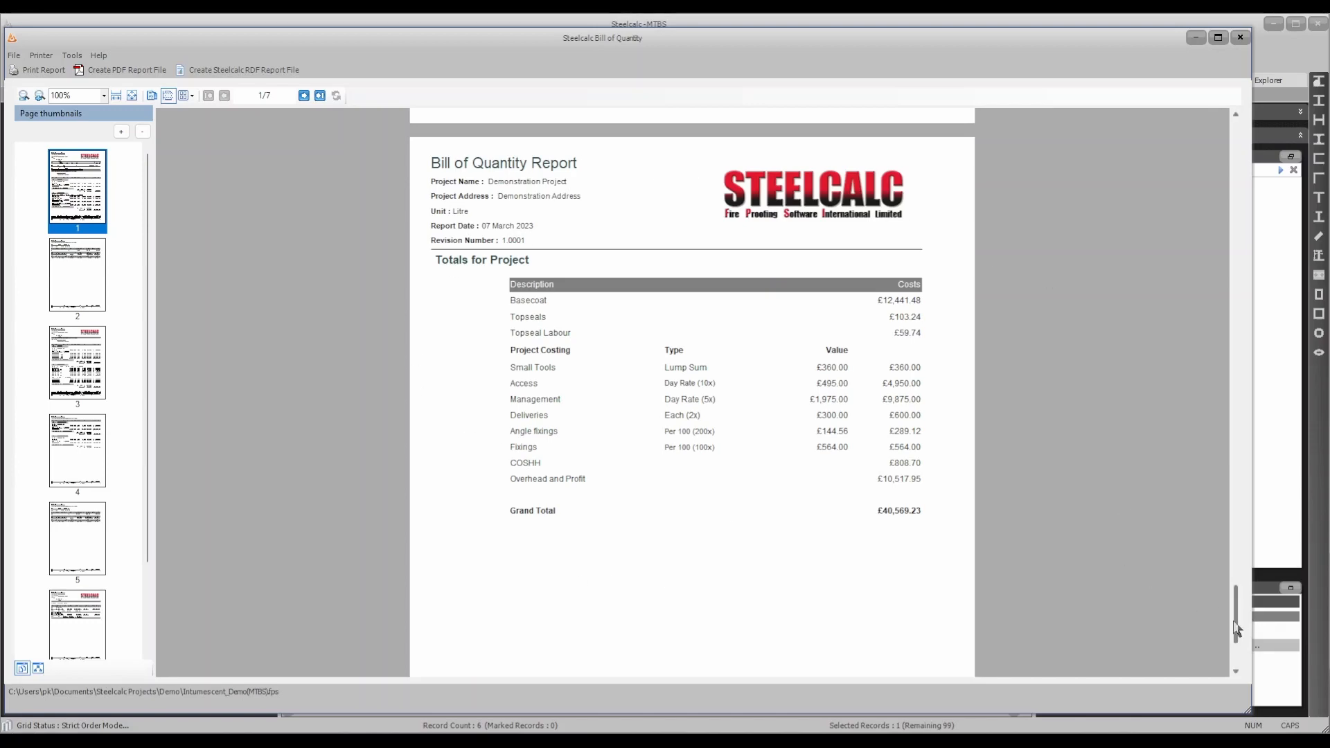
{"action": "mouse_move", "coordinate": [1234, 609]}
{"action": "left_mouse_down"}
{"action": "mouse_move", "coordinate": [1236, 551]}
{"action": "mouse_move", "coordinate": [1237, 610]}
{"action": "left_mouse_up"}
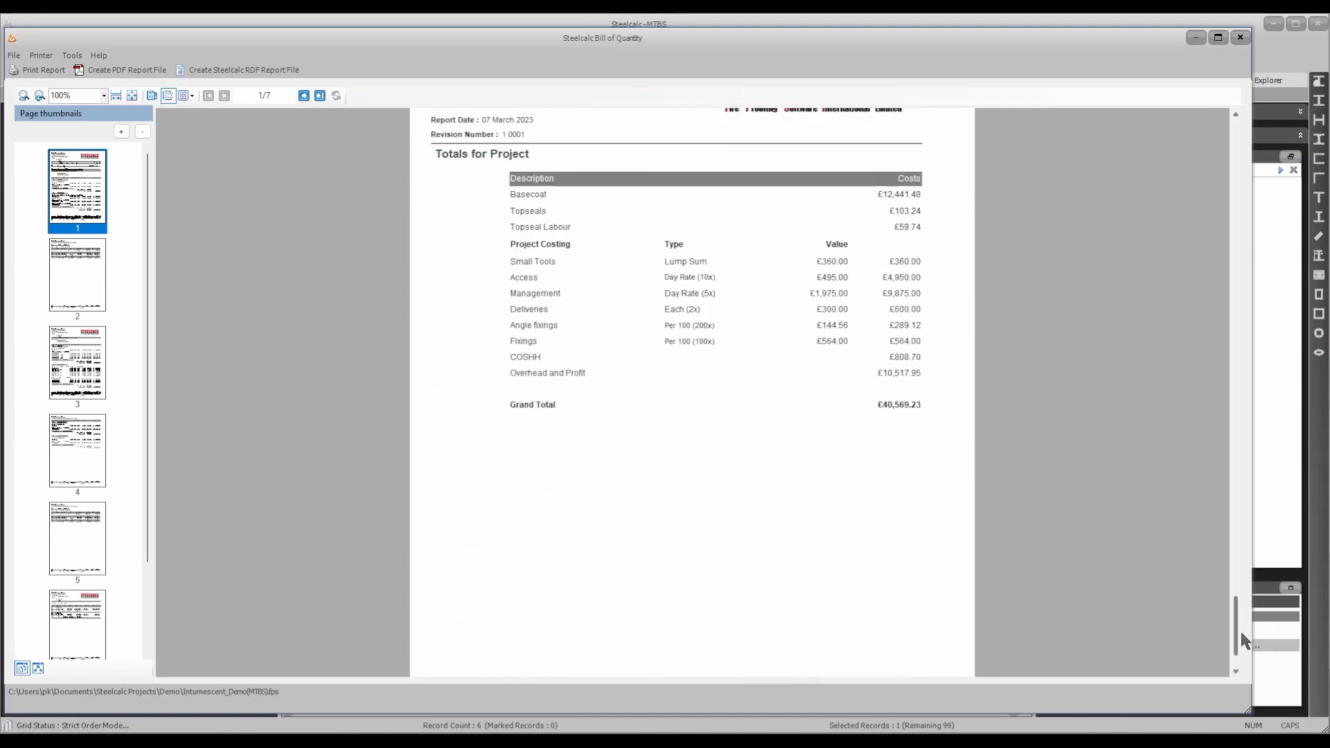
{"action": "left_click", "coordinate": [1241, 39]}
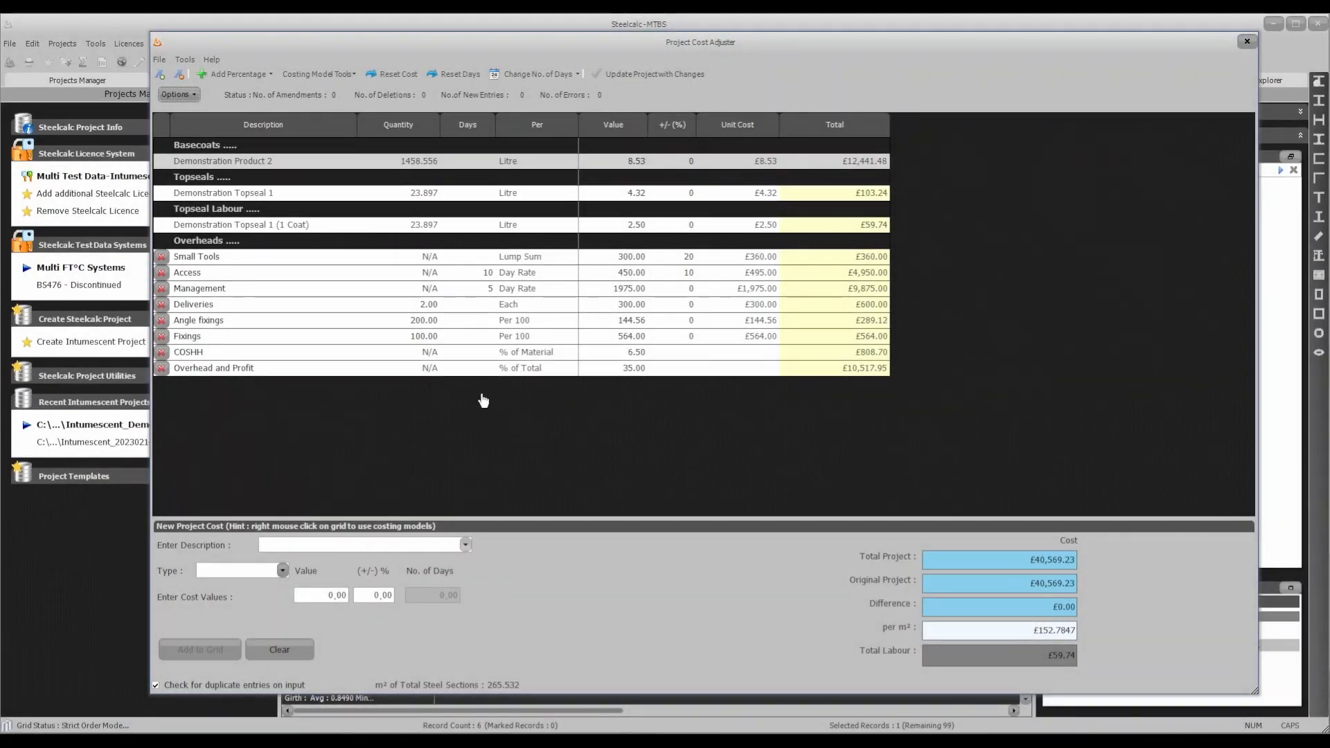
- Save the current overheads from the Cost Adjuster as a new costings model named Basic Intumescent Job 1
{"action": "left_click", "coordinate": [320, 75]}
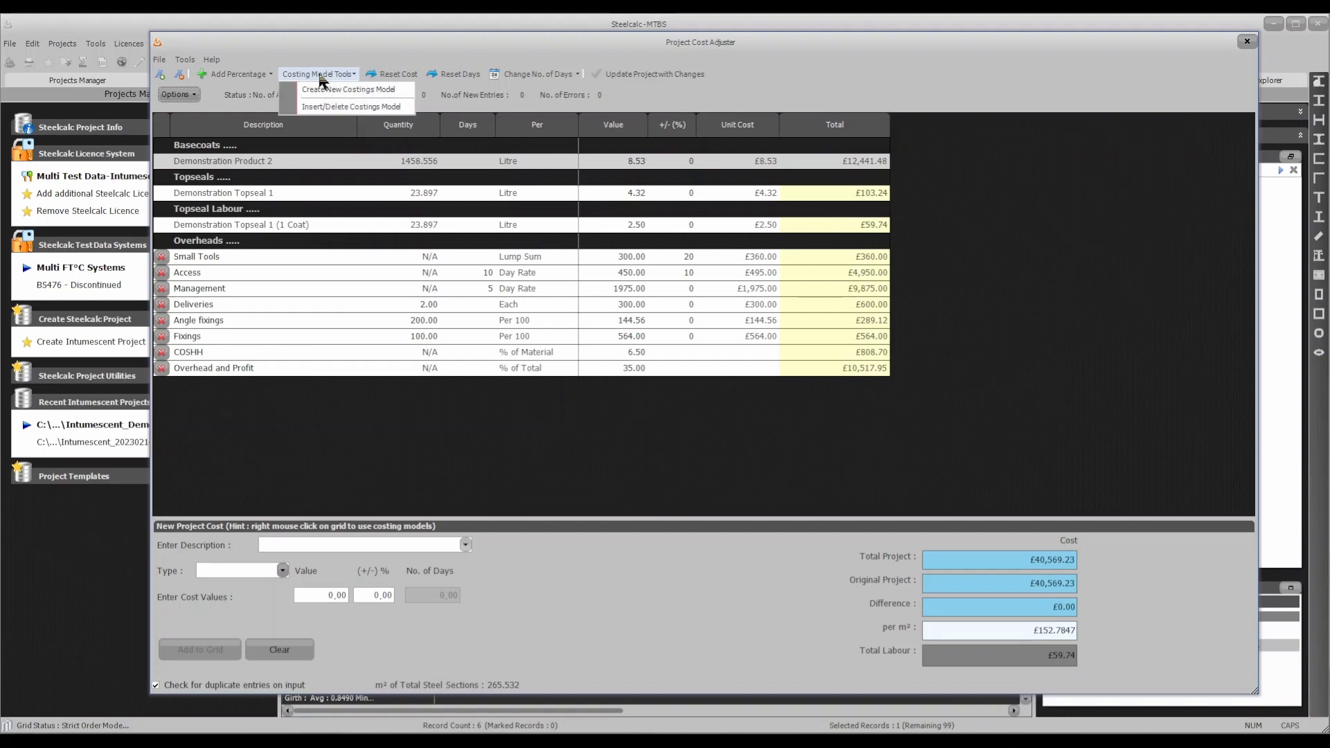
{"action": "left_click", "coordinate": [351, 90]}
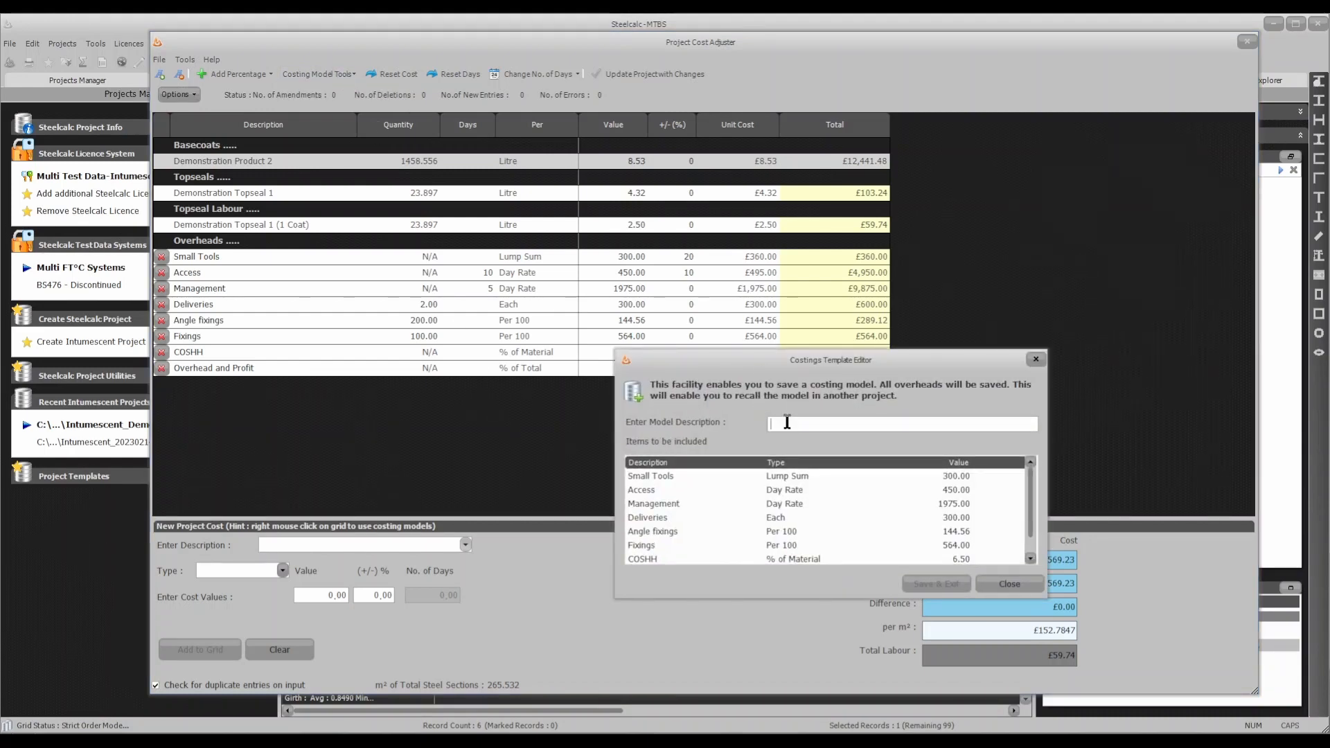
{"action": "type", "text": "B"}
{"action": "type", "text": "asic Intumescent "}
{"action": "type", "text": "John"}
{"action": "mouse_move", "coordinate": [1030, 509]}
{"action": "left_mouse_down"}
{"action": "mouse_move", "coordinate": [1030, 528]}
{"action": "mouse_move", "coordinate": [1029, 485]}
{"action": "left_mouse_up"}
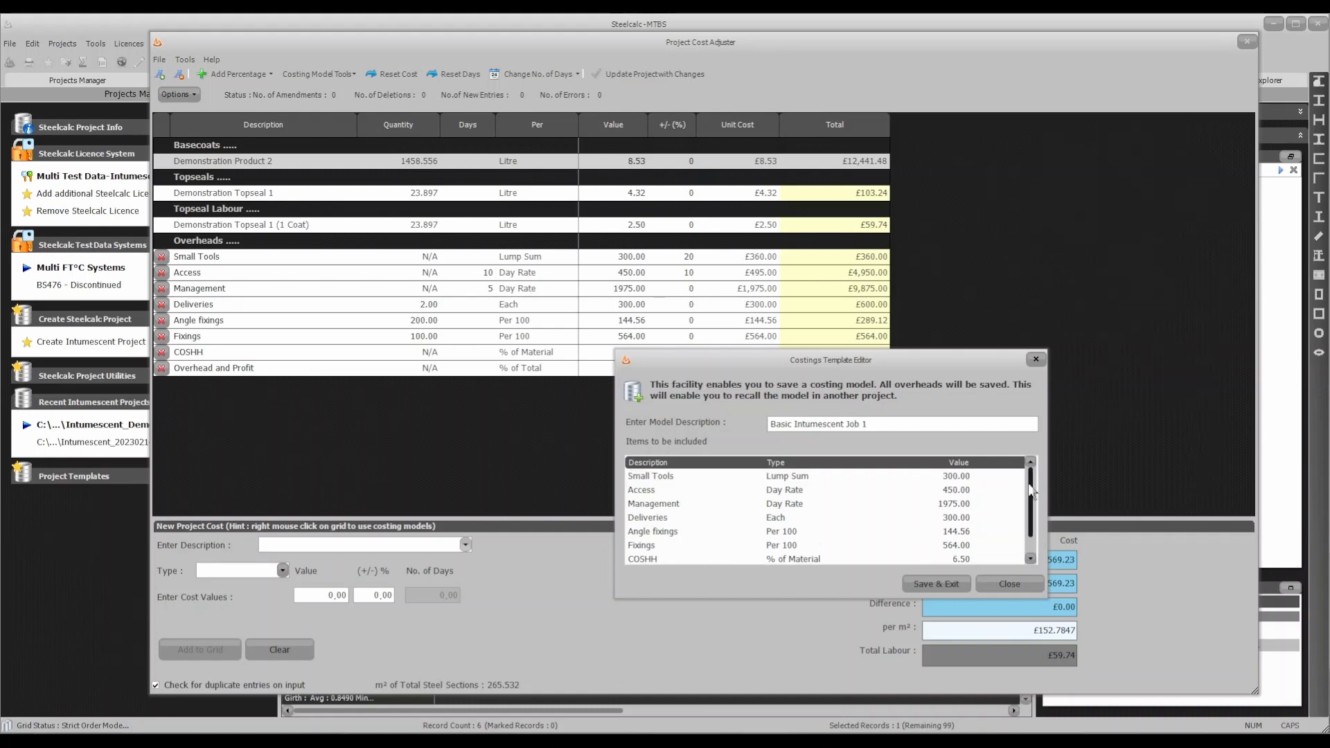
{"action": "left_click", "coordinate": [924, 586]}
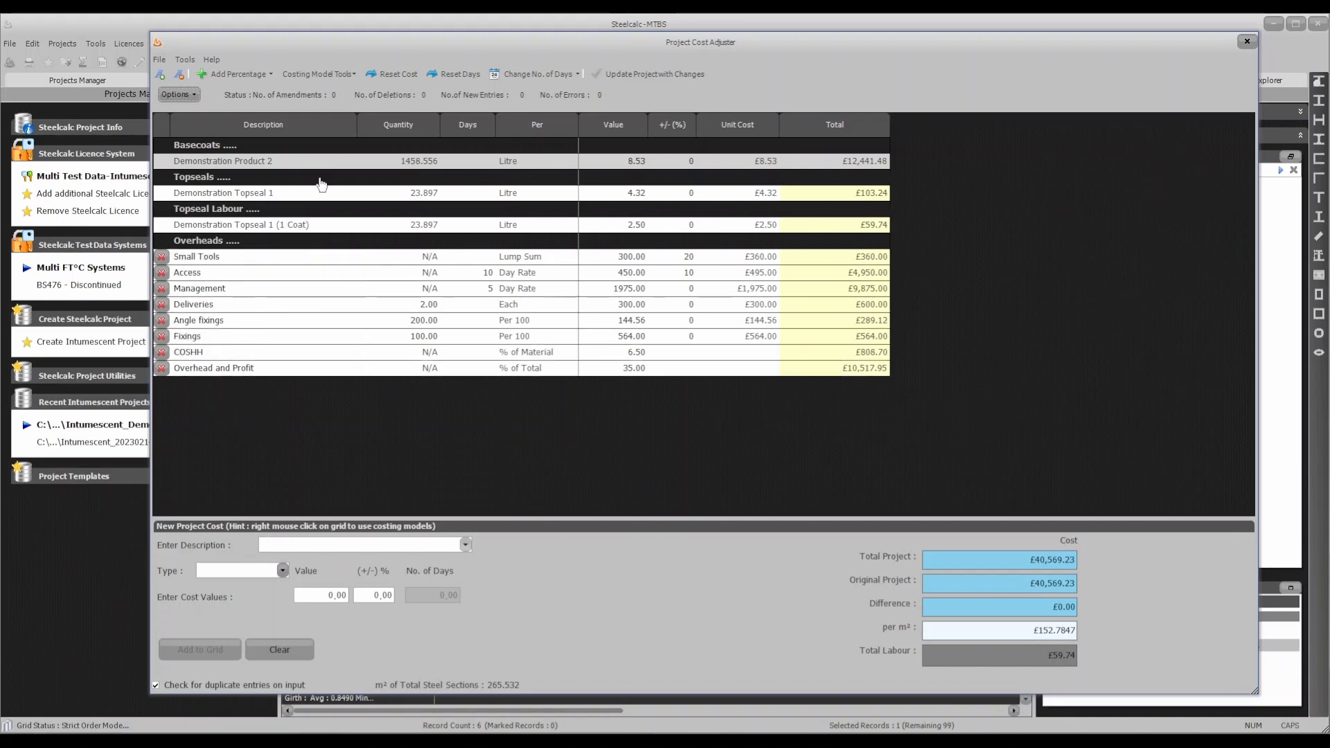
- View the items stored in the Basic Intumescent Job 1 costings model and close the editor without inserting them
{"action": "left_click", "coordinate": [354, 74]}
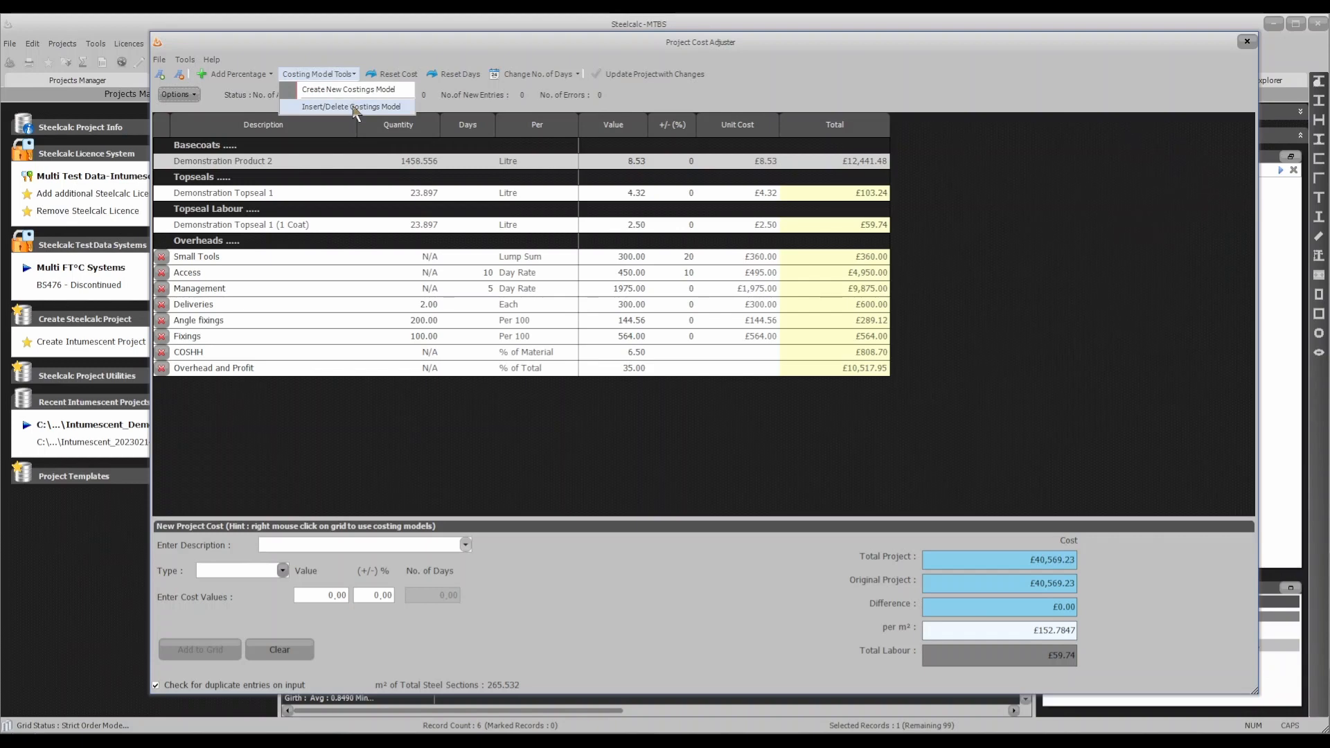
{"action": "left_click", "coordinate": [354, 107]}
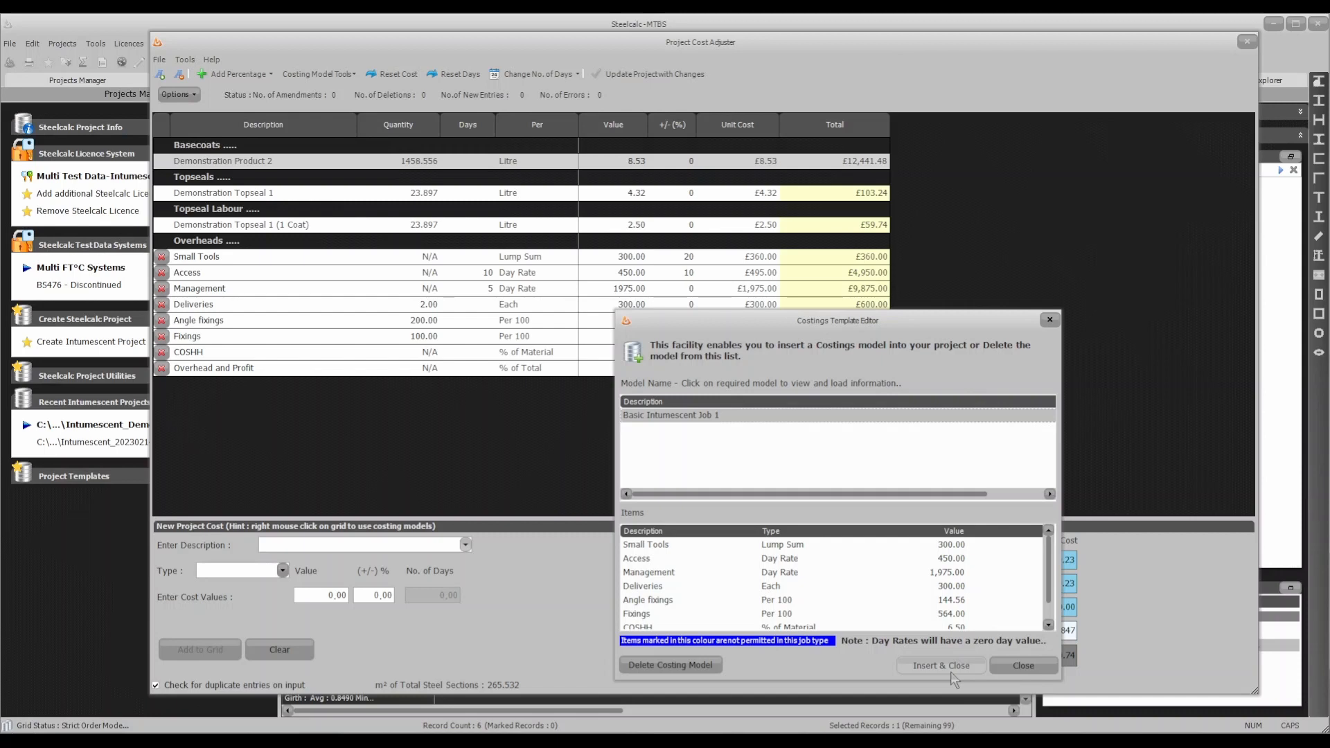
{"action": "left_click", "coordinate": [1034, 670]}
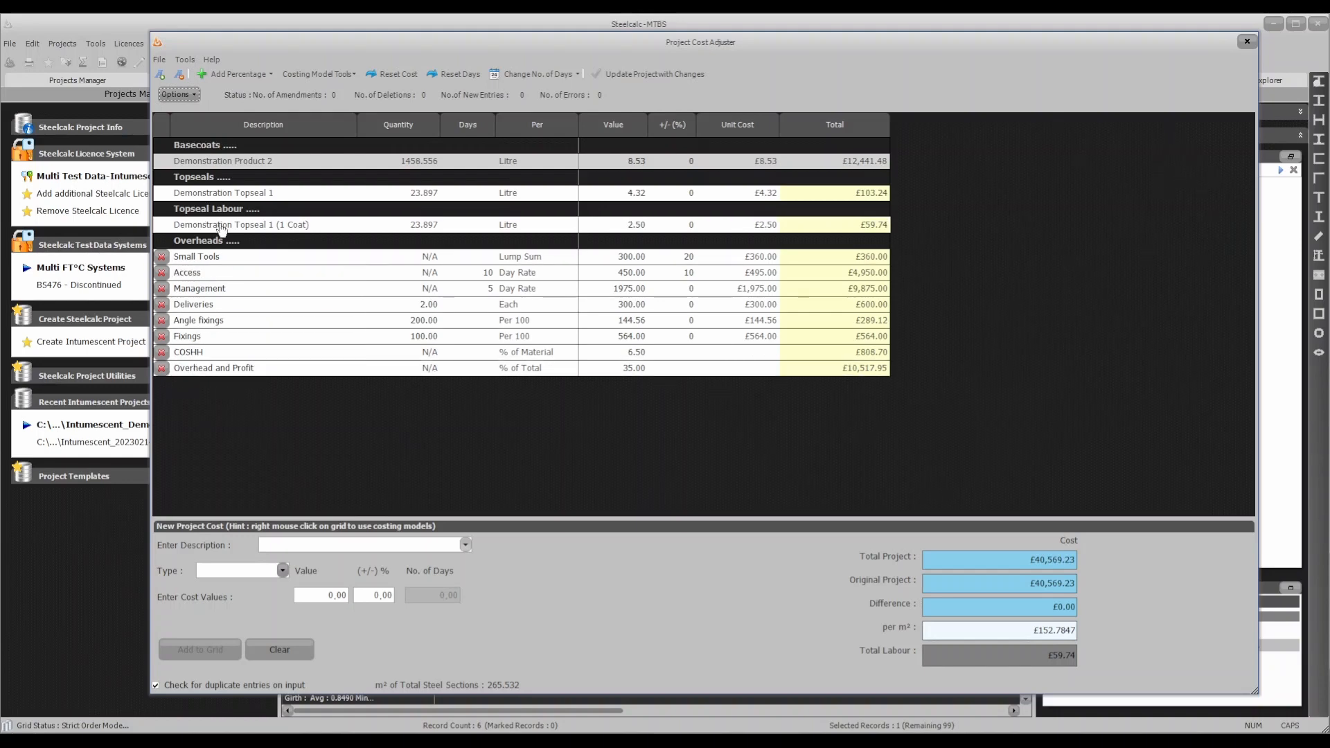
- Delete all overheads from the project and confirm their removal
{"action": "left_click", "coordinate": [185, 59]}
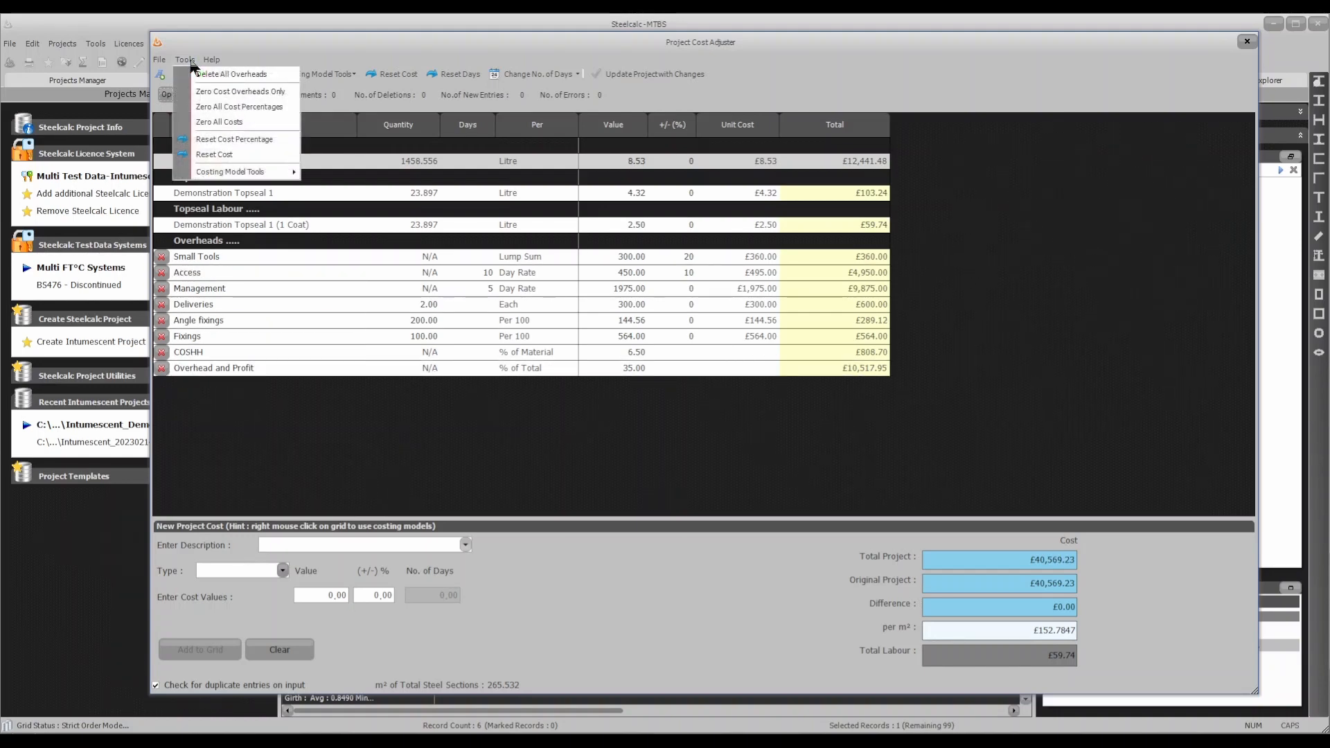
{"action": "left_click", "coordinate": [248, 80]}
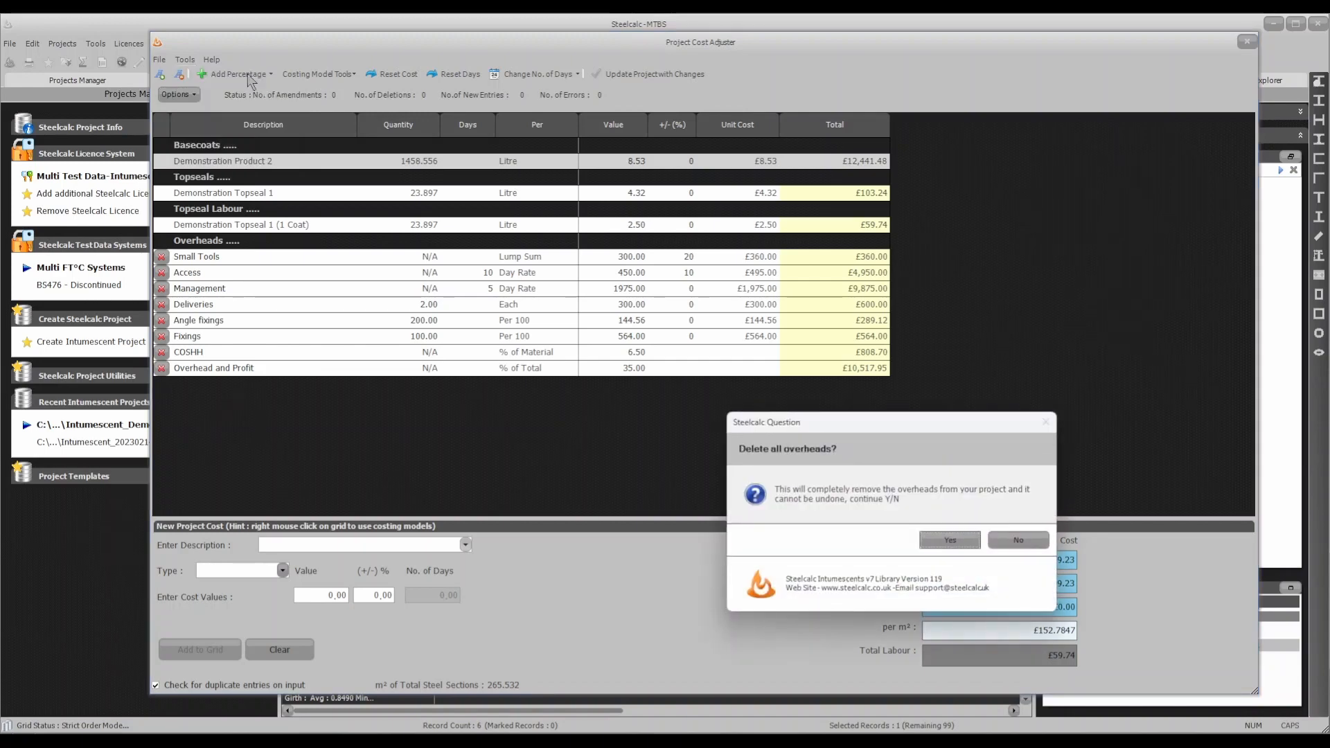
{"action": "left_click", "coordinate": [947, 540]}
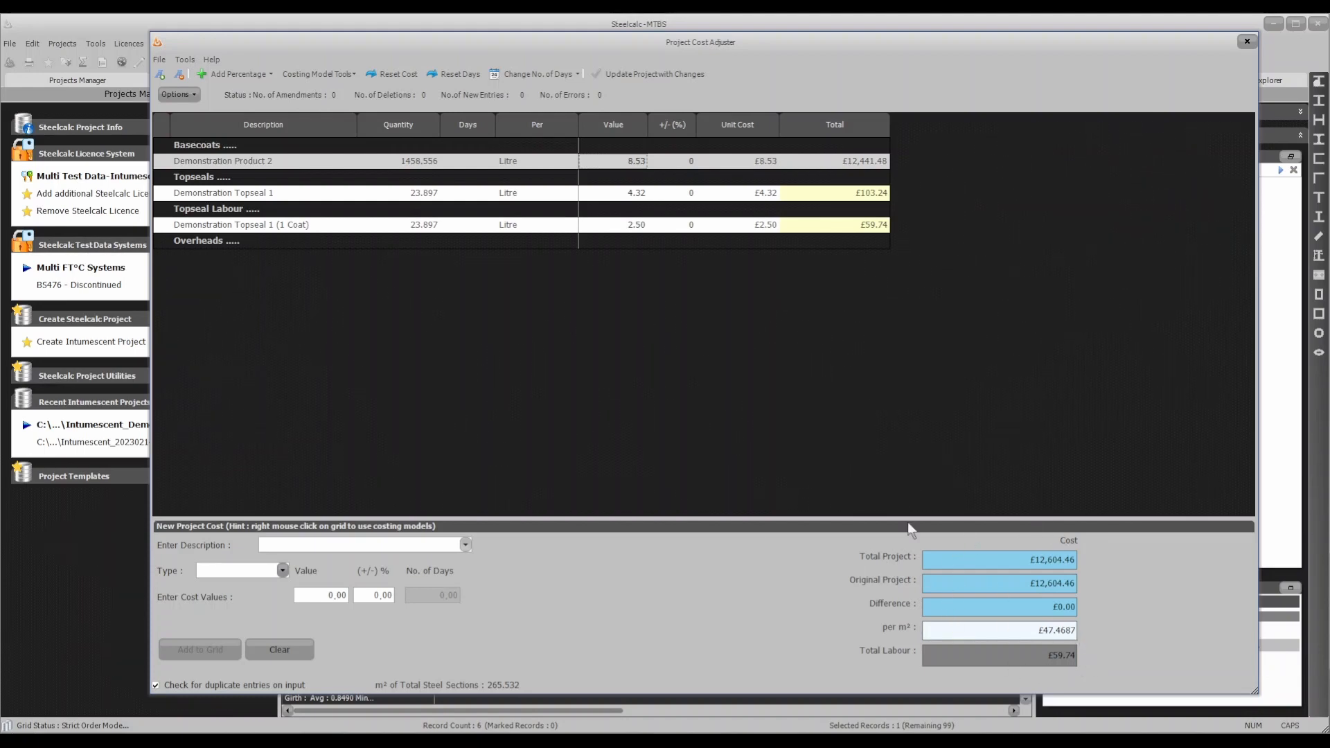
- Insert the saved Basic Intumescent Job 1 costings model into the project's overheads
{"action": "left_click", "coordinate": [319, 78]}
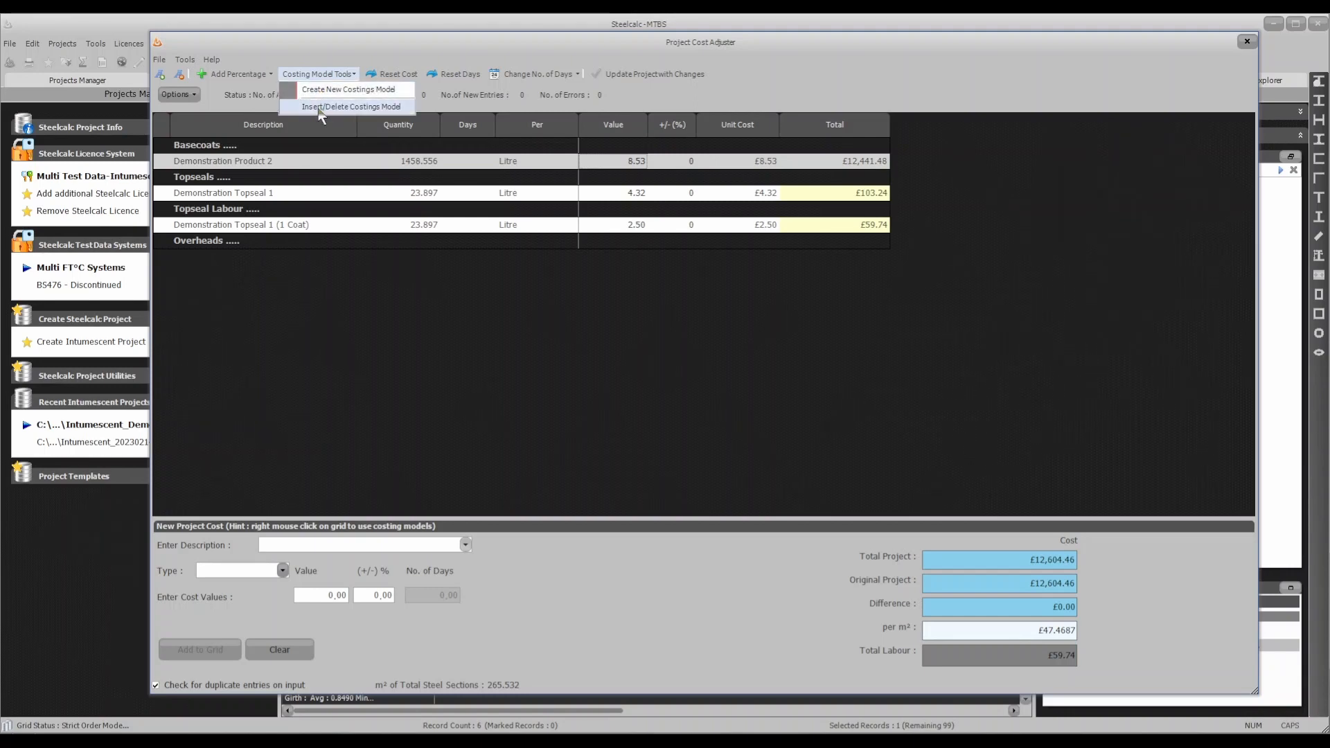
{"action": "left_click", "coordinate": [629, 345]}
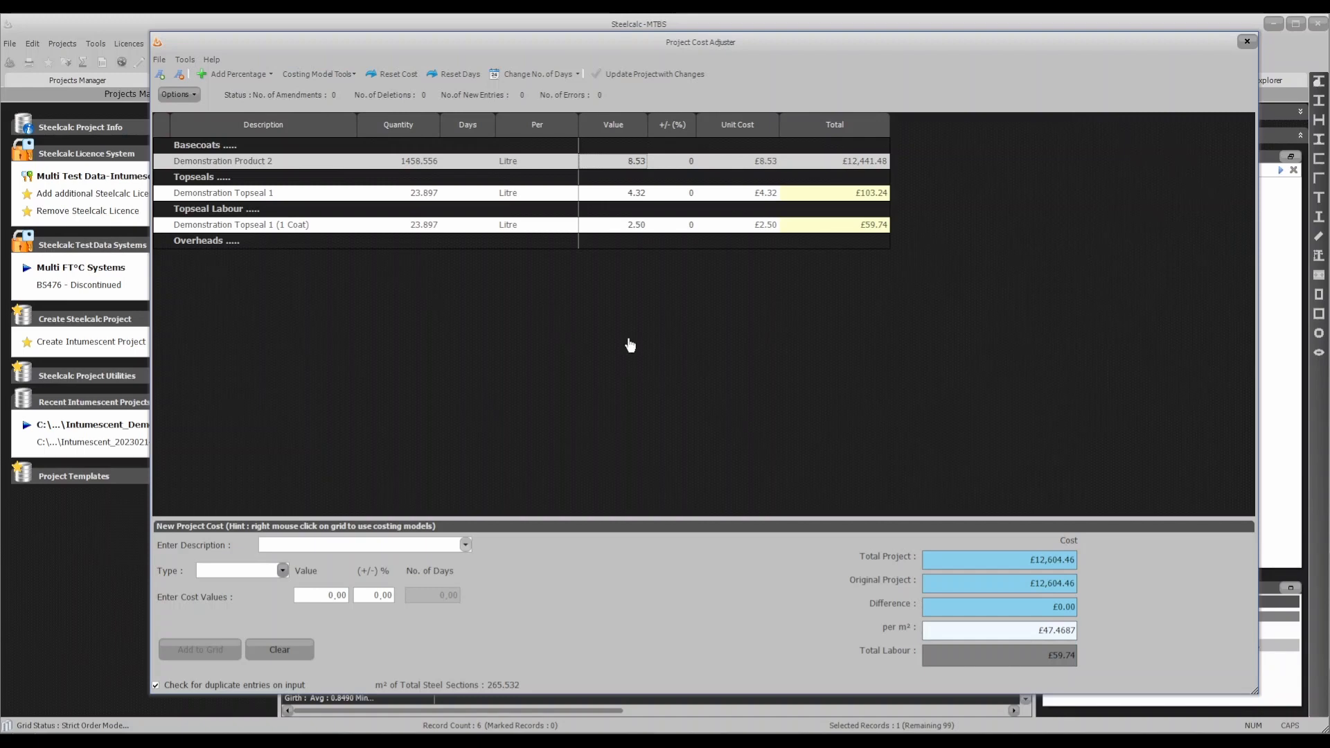
{"action": "right_click", "coordinate": [630, 343]}
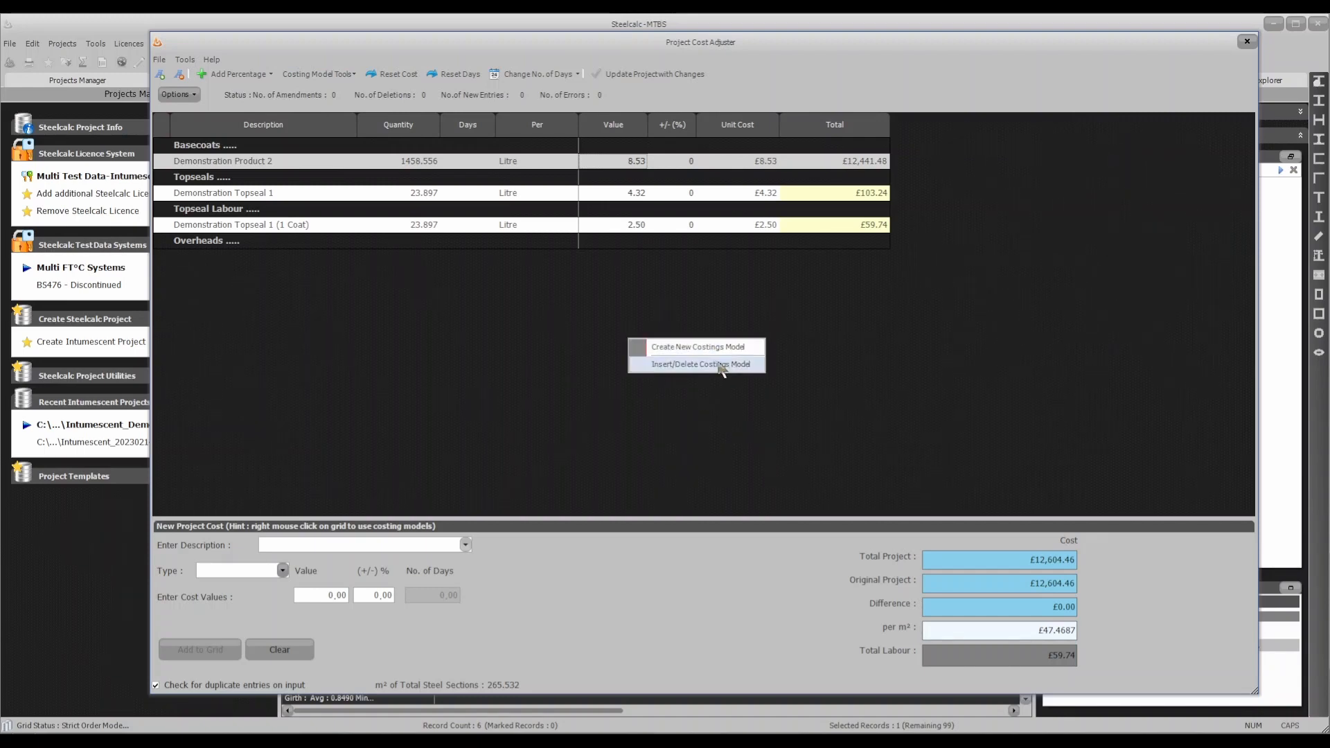
{"action": "left_click", "coordinate": [720, 364]}
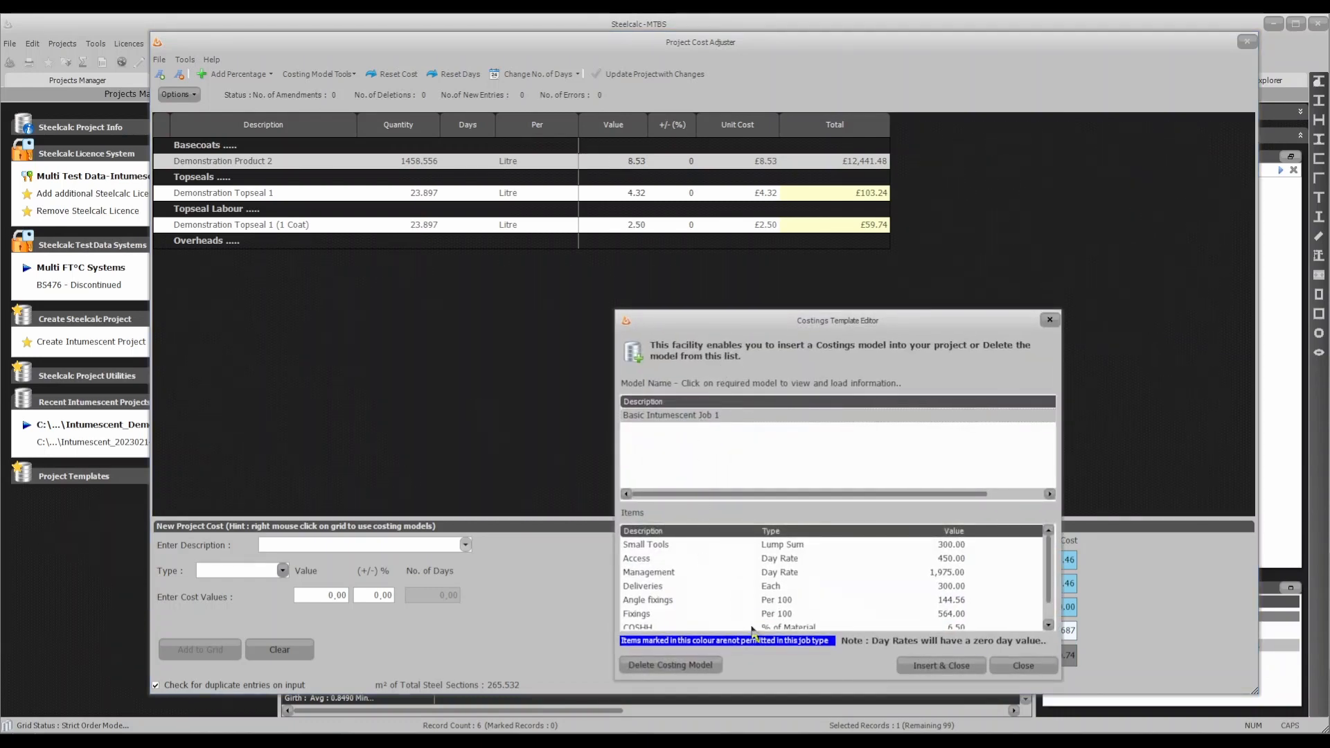
{"action": "left_click", "coordinate": [942, 666]}
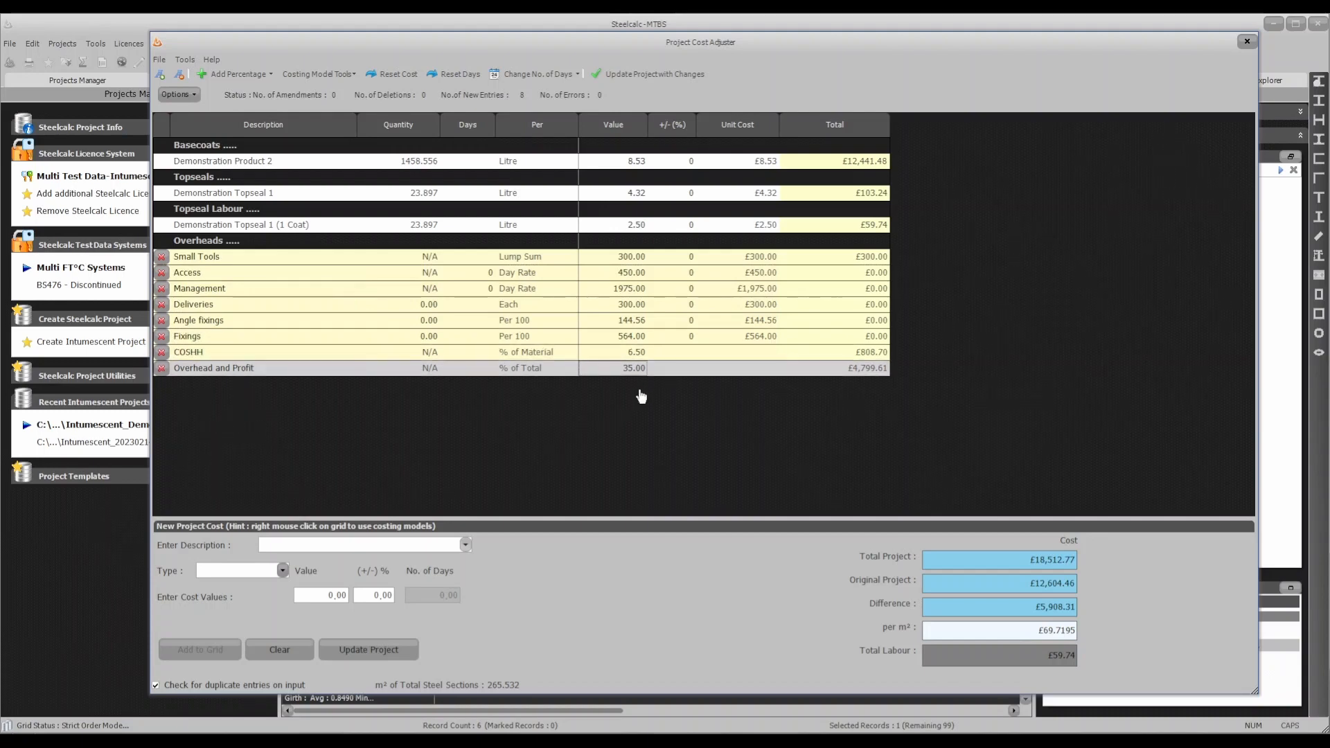
- Set the number of days to 10 for the Access overhead and 5 for Management
{"action": "left_click", "coordinate": [456, 275]}
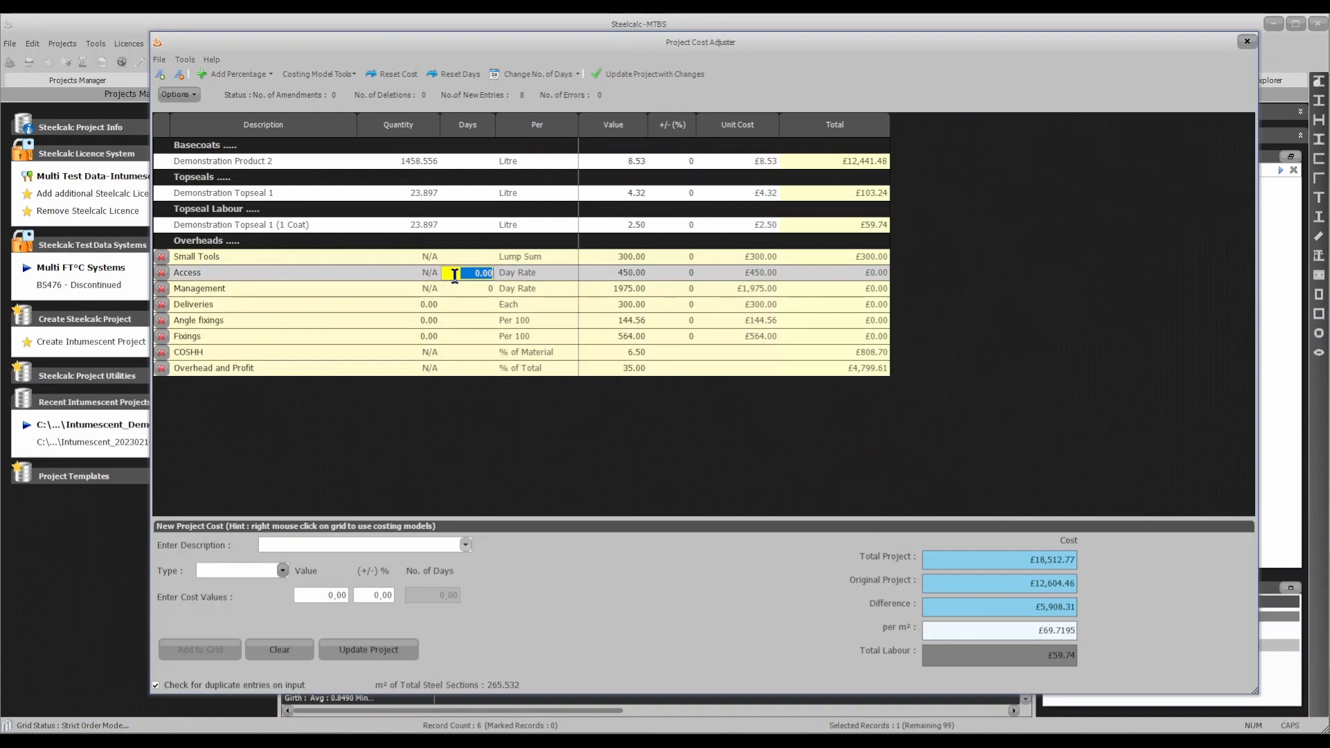
{"action": "type", "text": "10."}
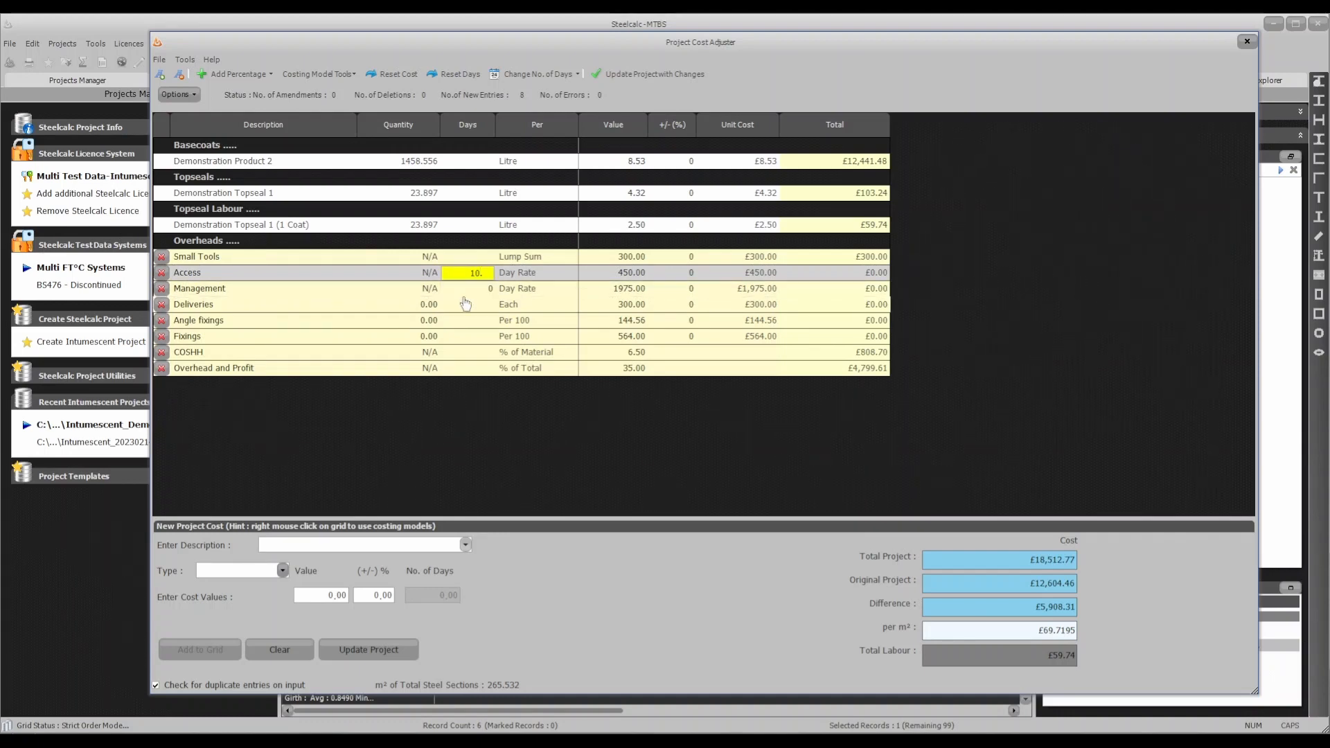
{"action": "left_click", "coordinate": [463, 290]}
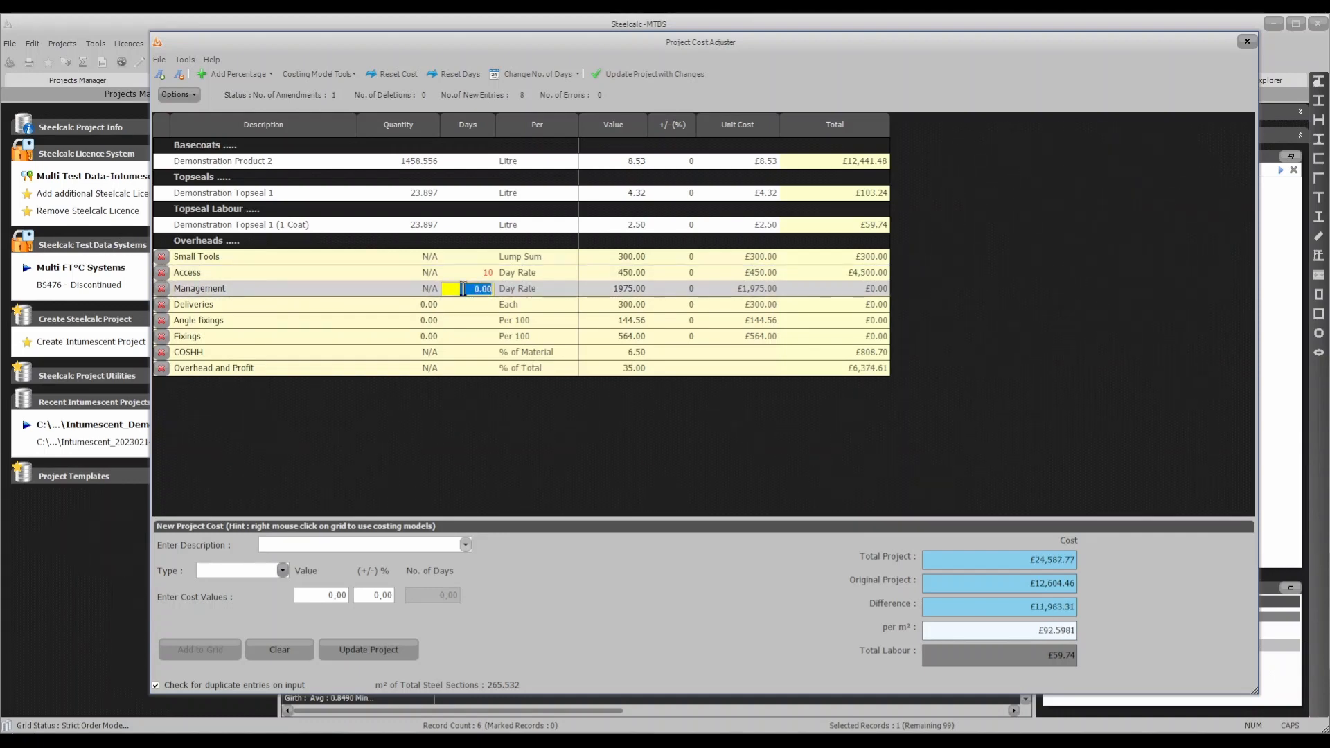
{"action": "type", "text": "5"}
- Set the overhead quantities to 2 for Deliveries, 100 for Angle fixings and 200 for Fixings, and update the project
{"action": "left_click", "coordinate": [436, 305]}
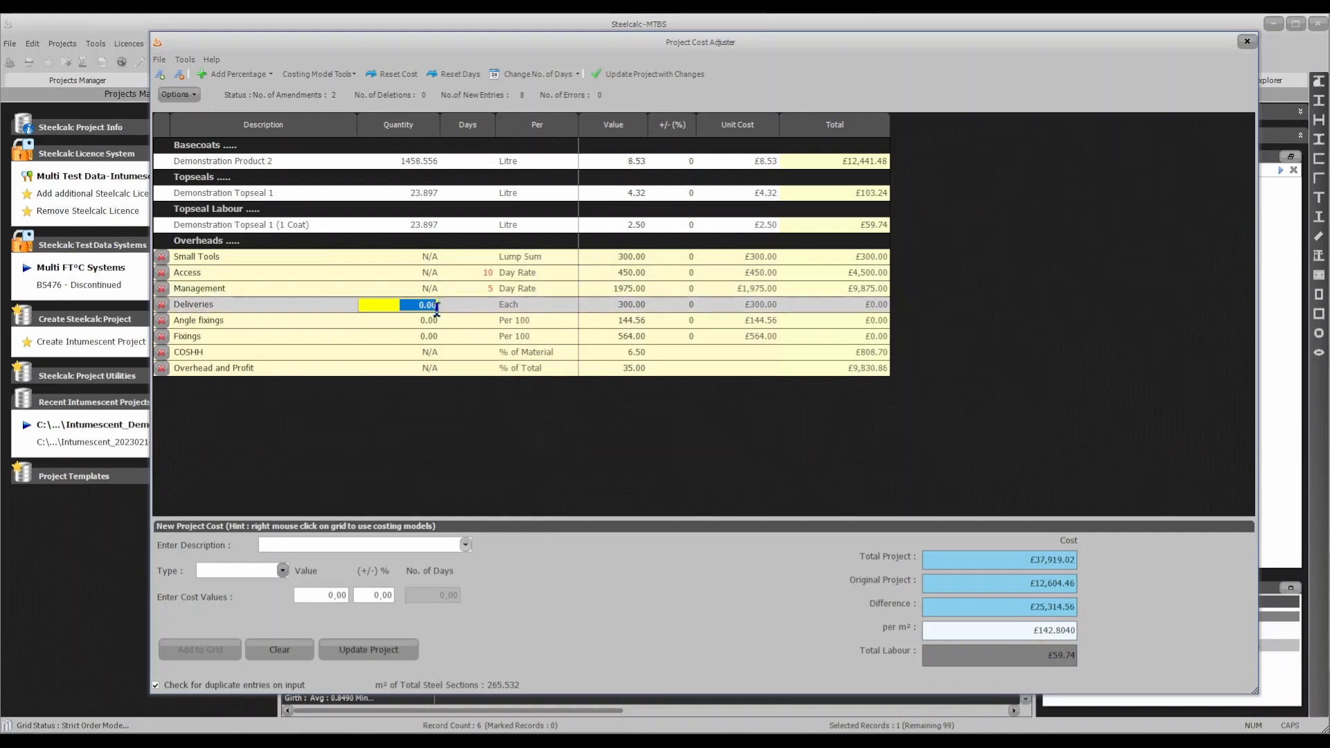
{"action": "type", "text": "2."}
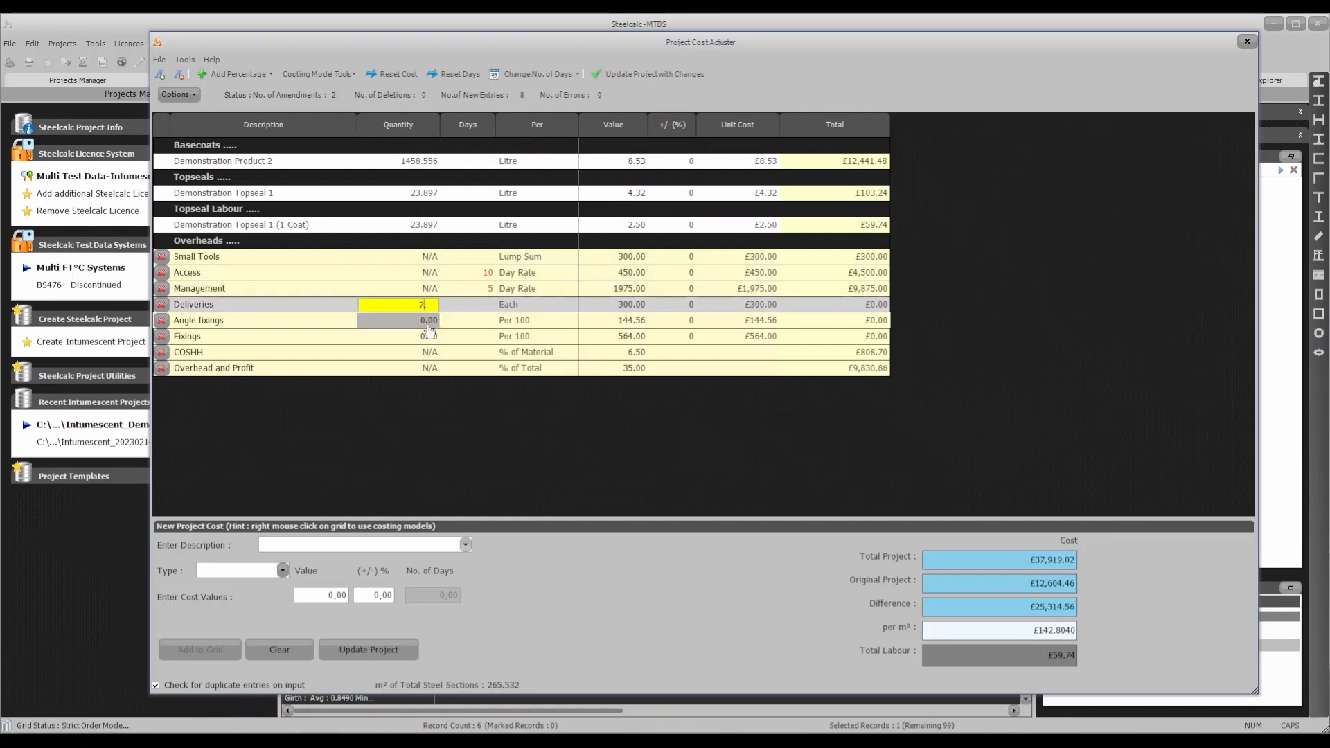
{"action": "left_click", "coordinate": [426, 321]}
{"action": "type", "text": "100"}
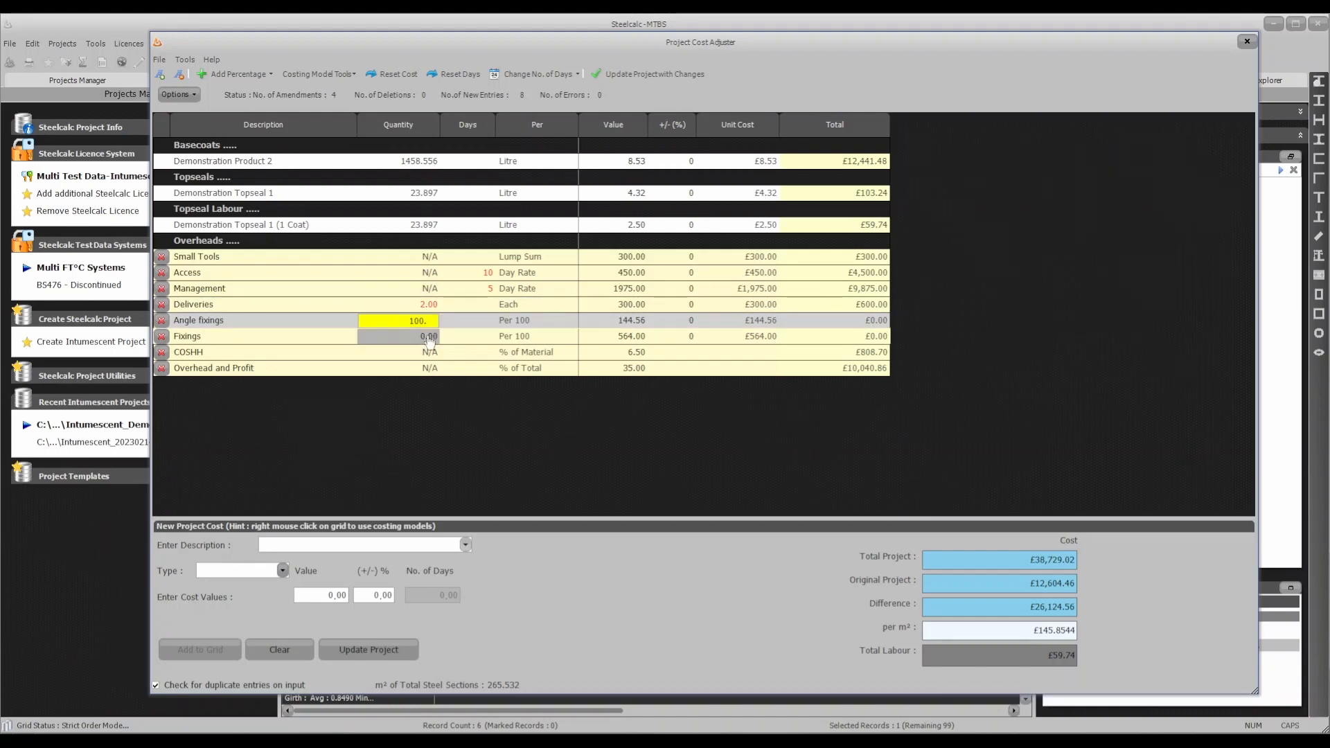
{"action": "left_click", "coordinate": [427, 338]}
{"action": "type", "text": "200."}
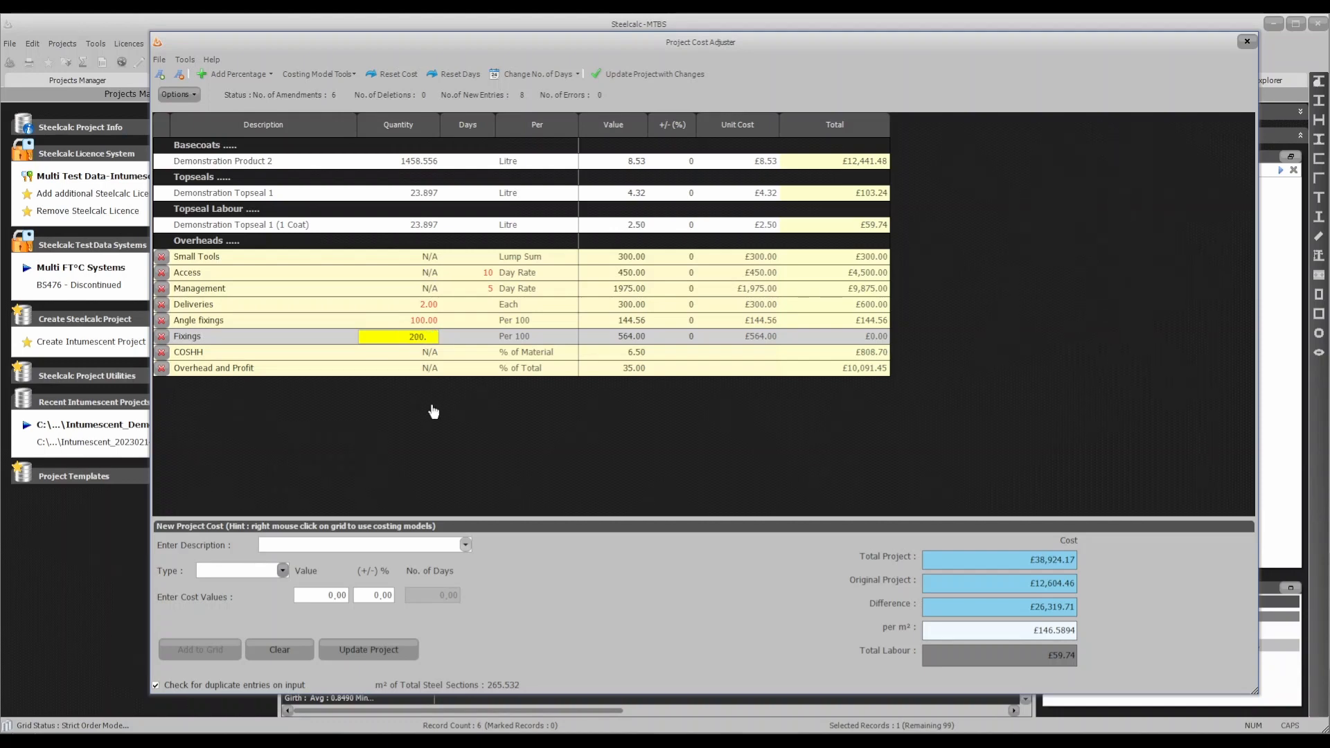
{"action": "left_click", "coordinate": [430, 409]}
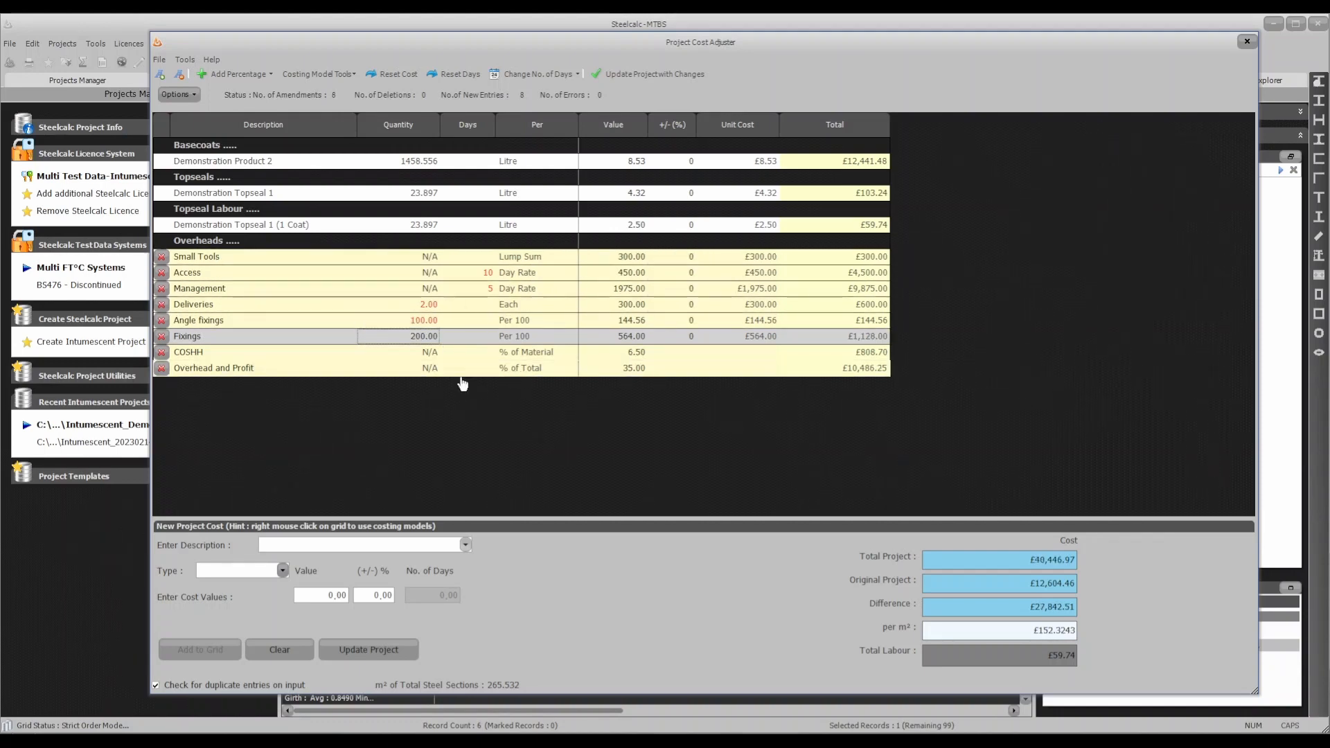
{"action": "left_click", "coordinate": [359, 651]}
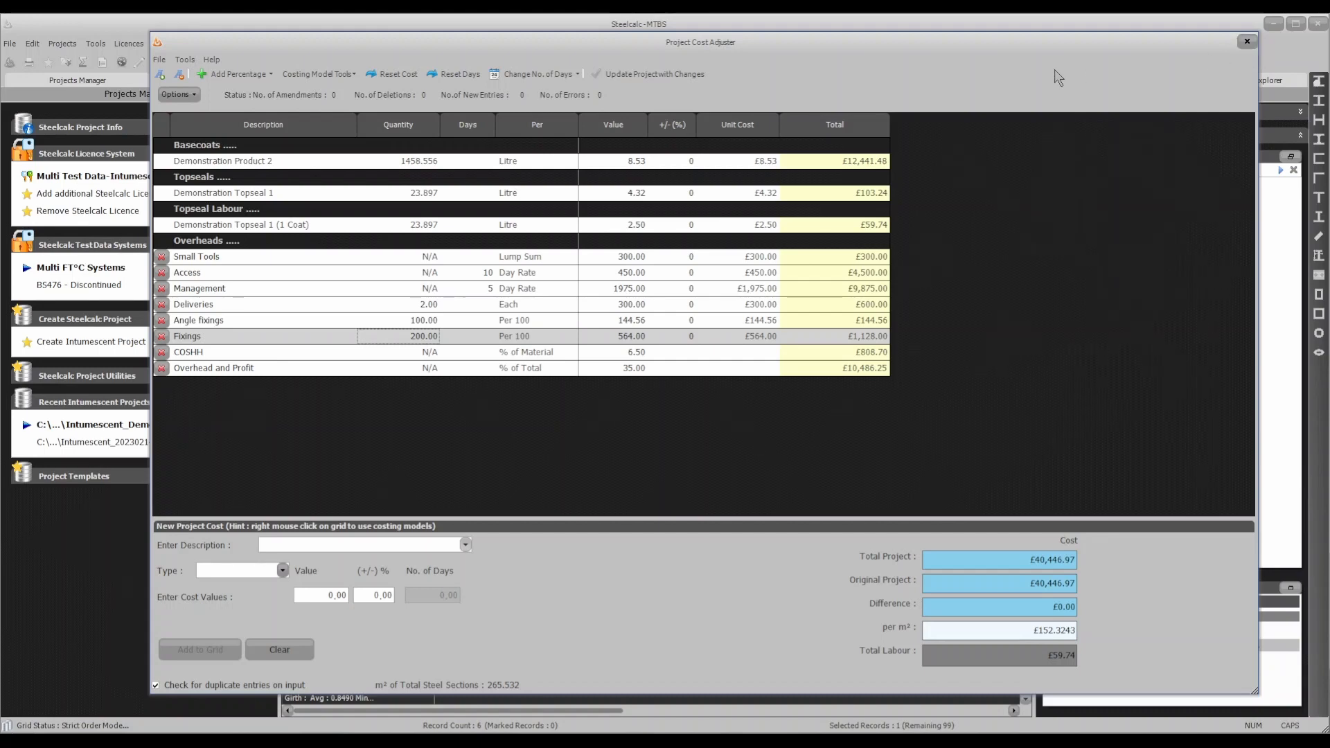
- Zero the costs of the overheads only, and reset the costs to restore them
{"action": "left_click", "coordinate": [183, 61]}
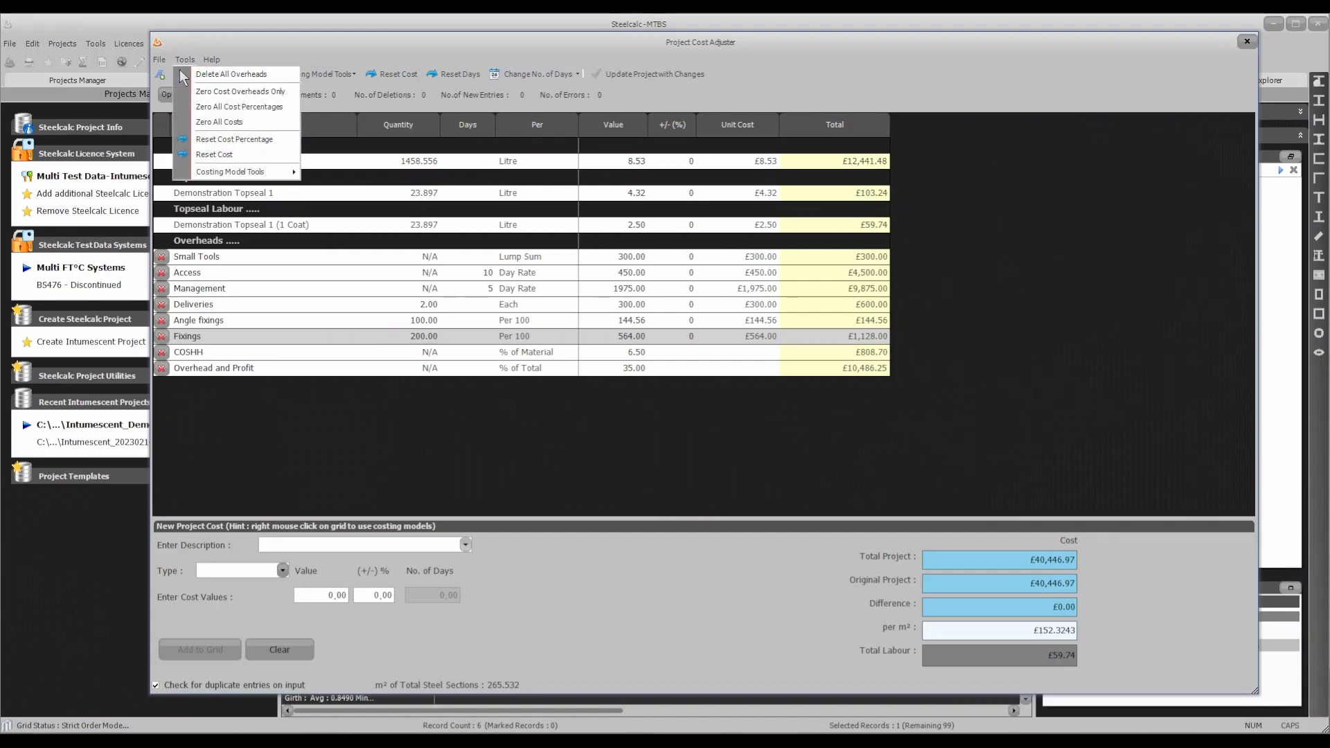
{"action": "left_click", "coordinate": [268, 95]}
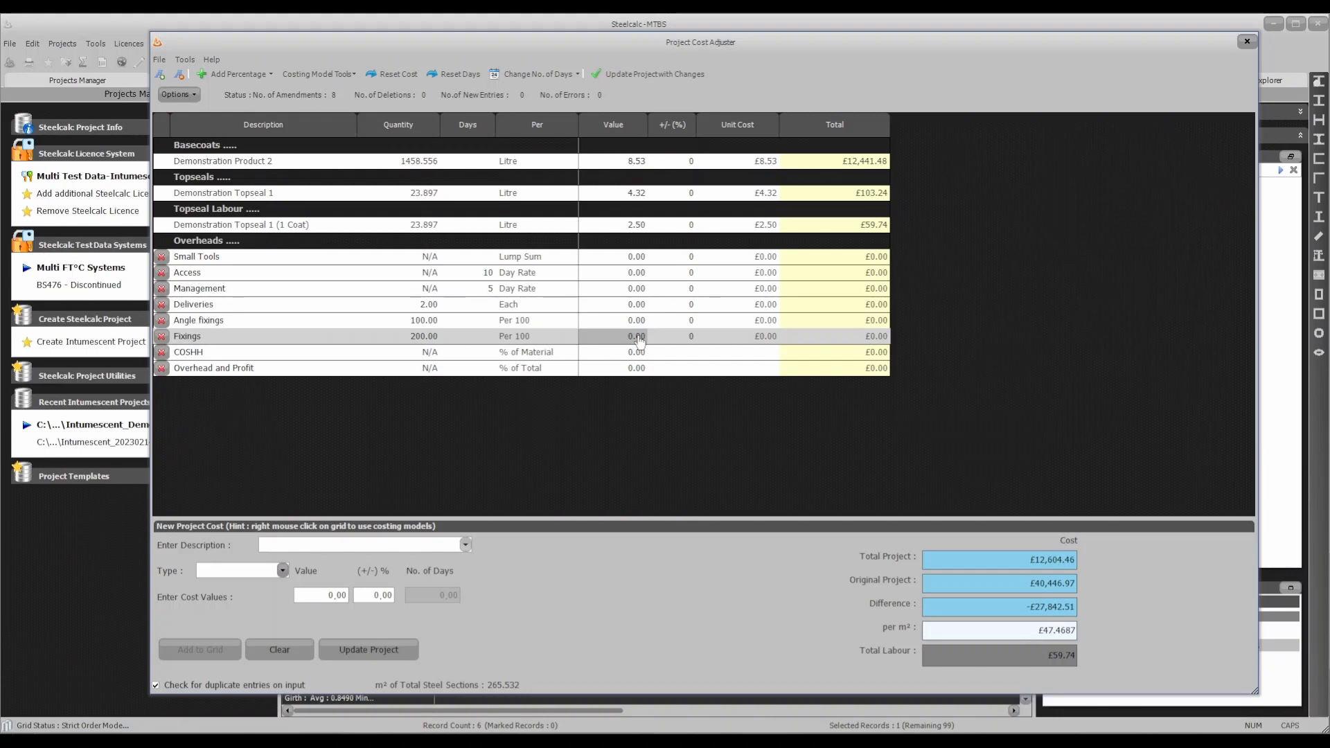
{"action": "left_click", "coordinate": [185, 61]}
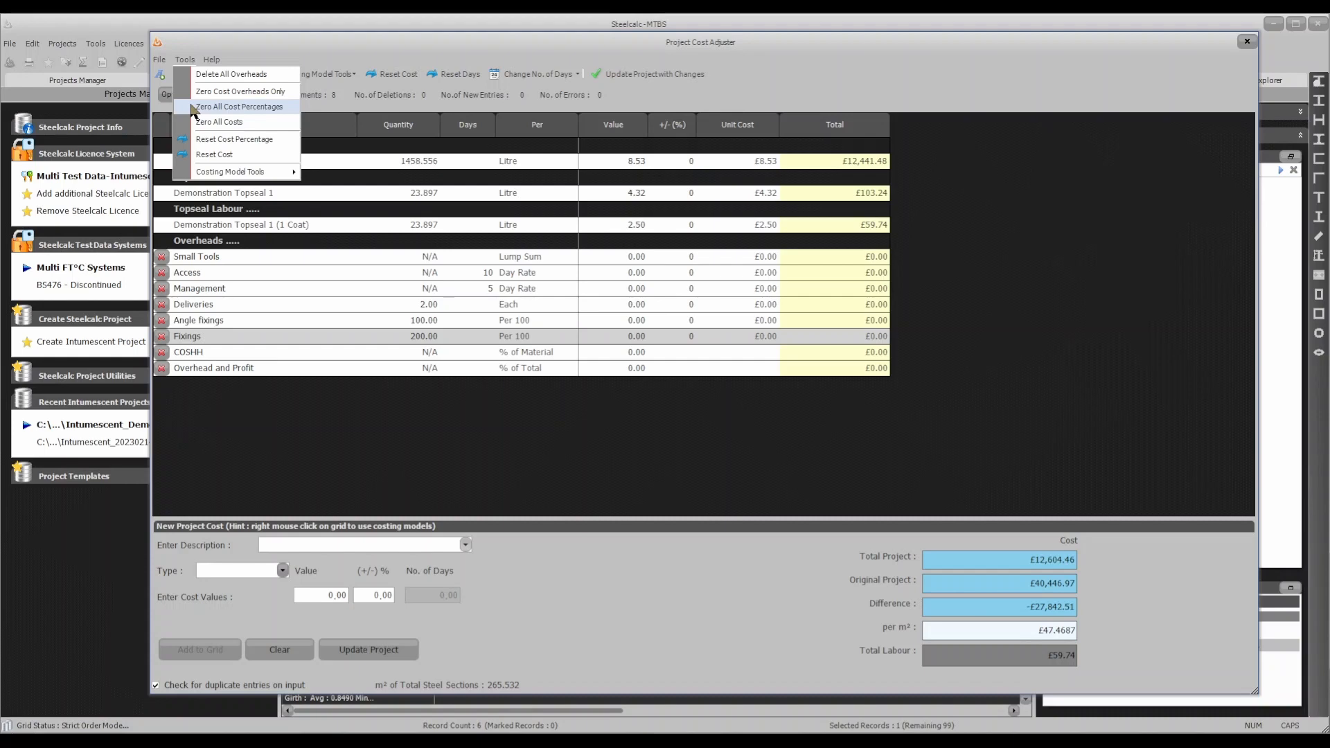
{"action": "left_click", "coordinate": [203, 157]}
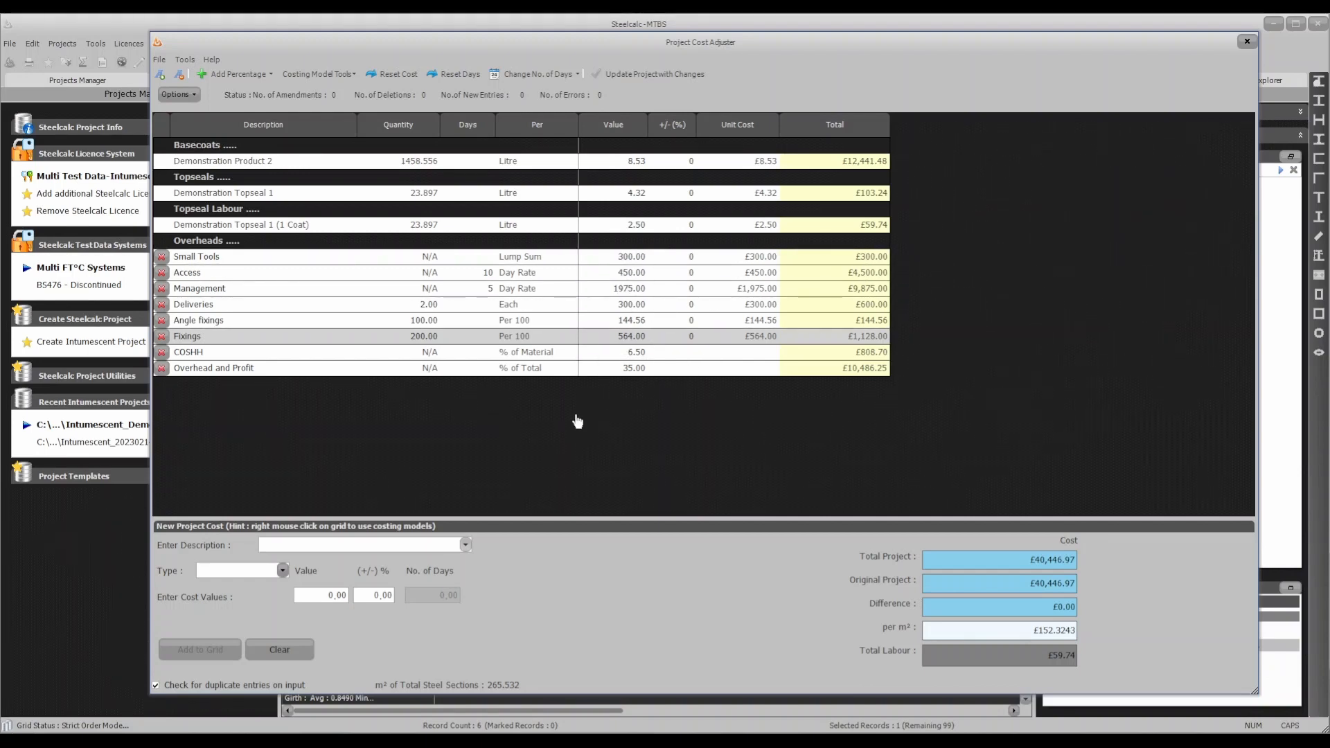
- Zero all costs in the project, including materials and labour, and reset the costs to restore them
{"action": "left_click", "coordinate": [183, 60]}
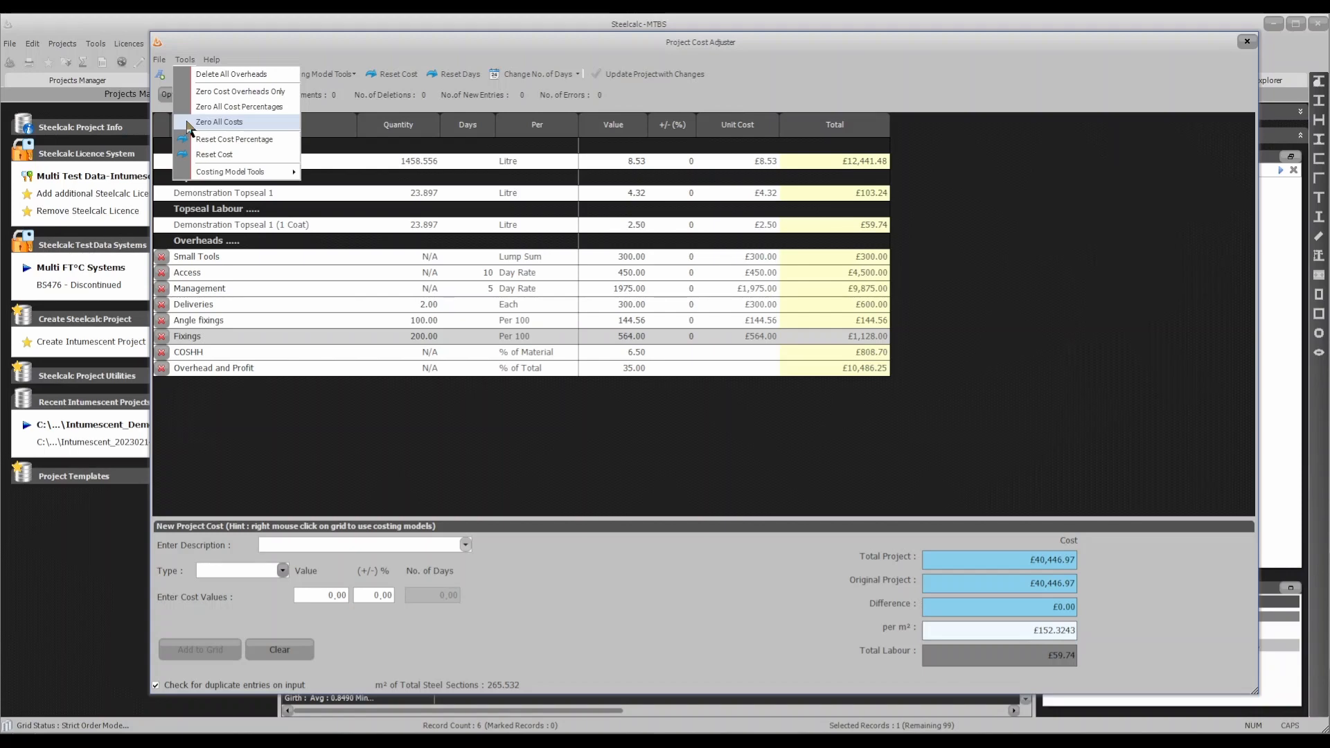
{"action": "left_click", "coordinate": [219, 122]}
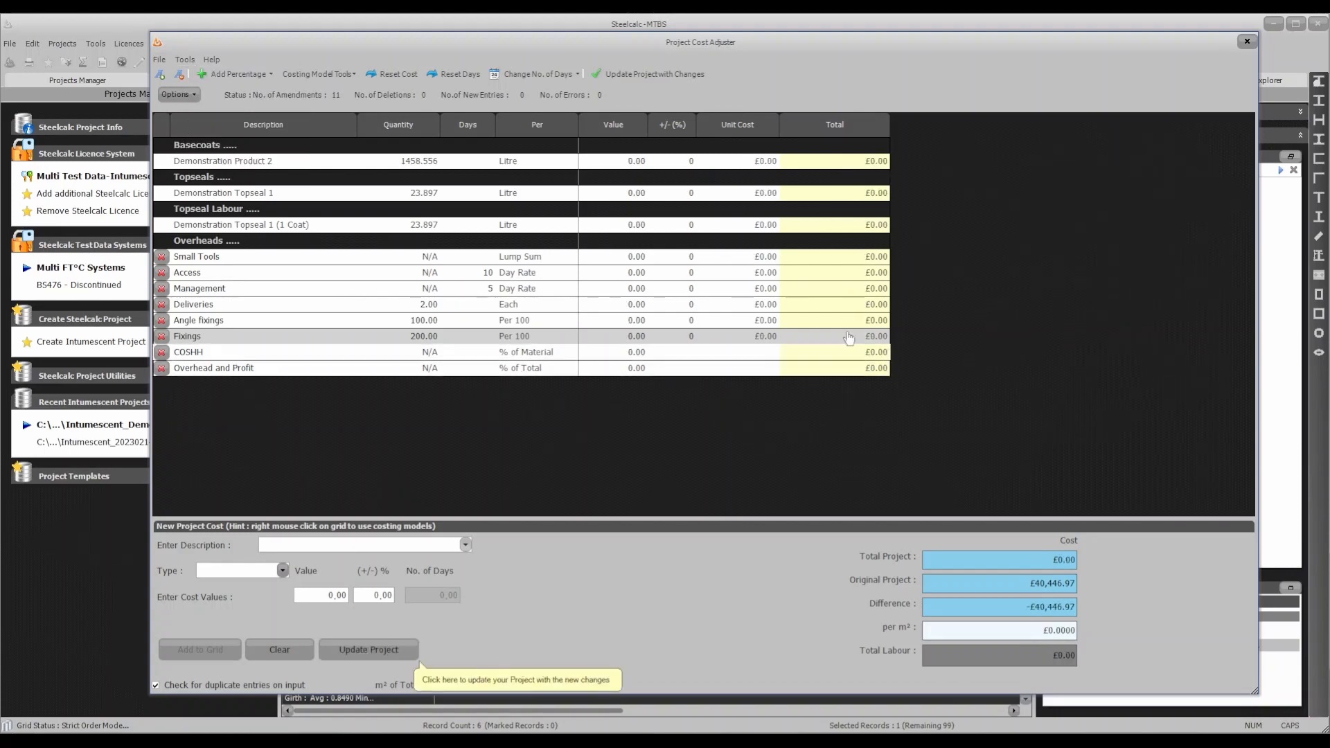
{"action": "left_click", "coordinate": [618, 162]}
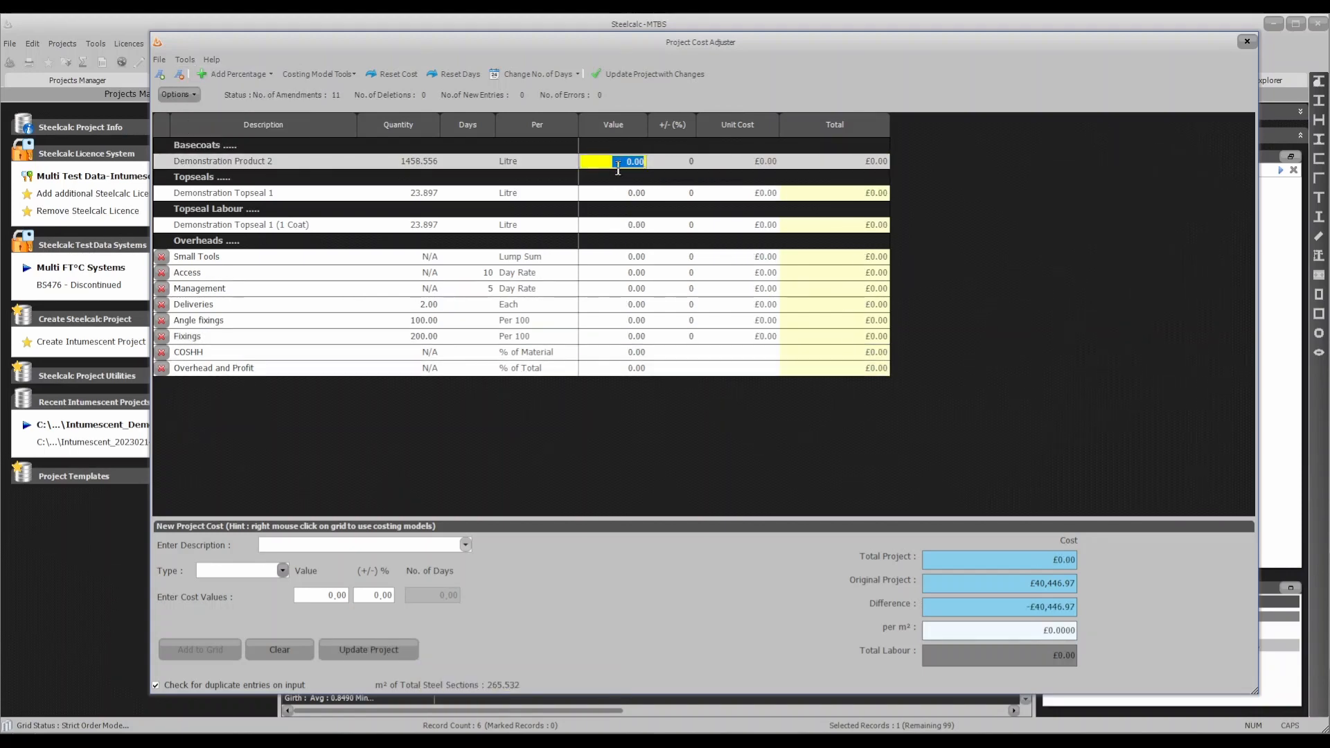
{"action": "left_click", "coordinate": [617, 193]}
{"action": "left_click", "coordinate": [620, 226]}
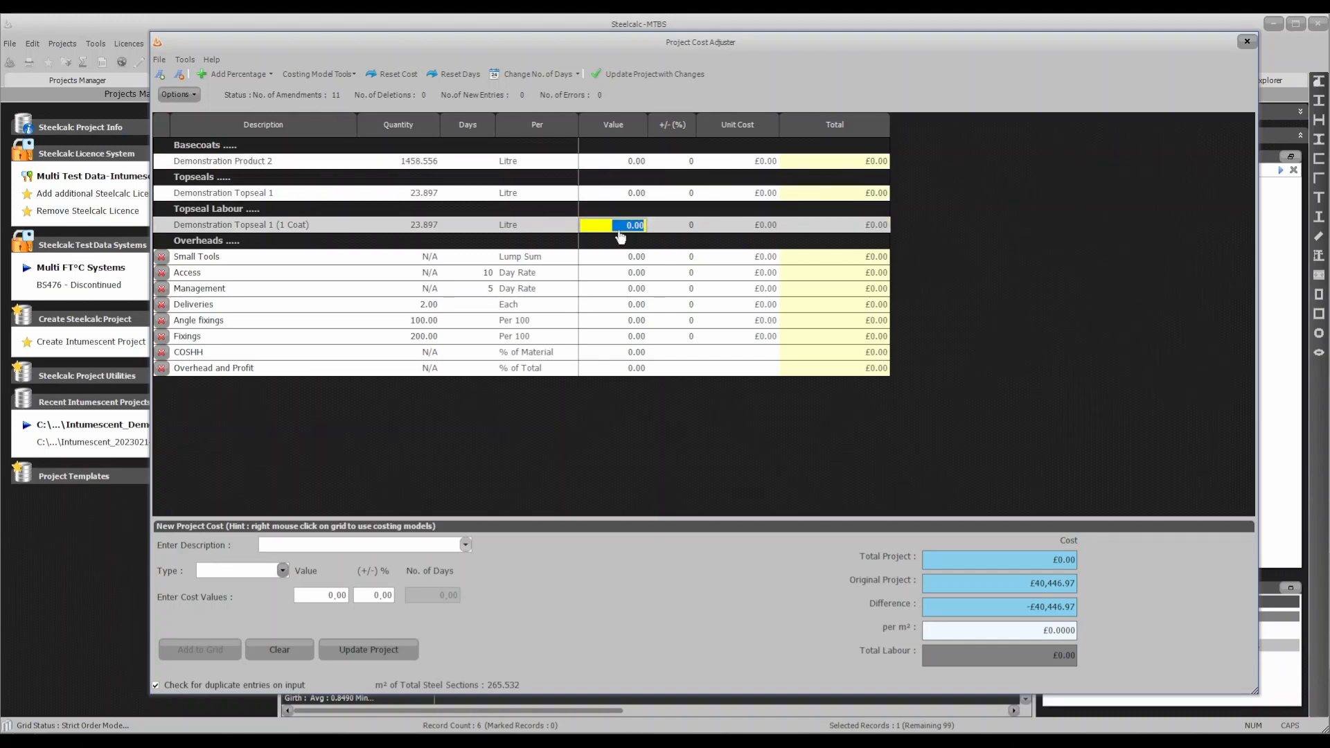
{"action": "left_click", "coordinate": [375, 74]}
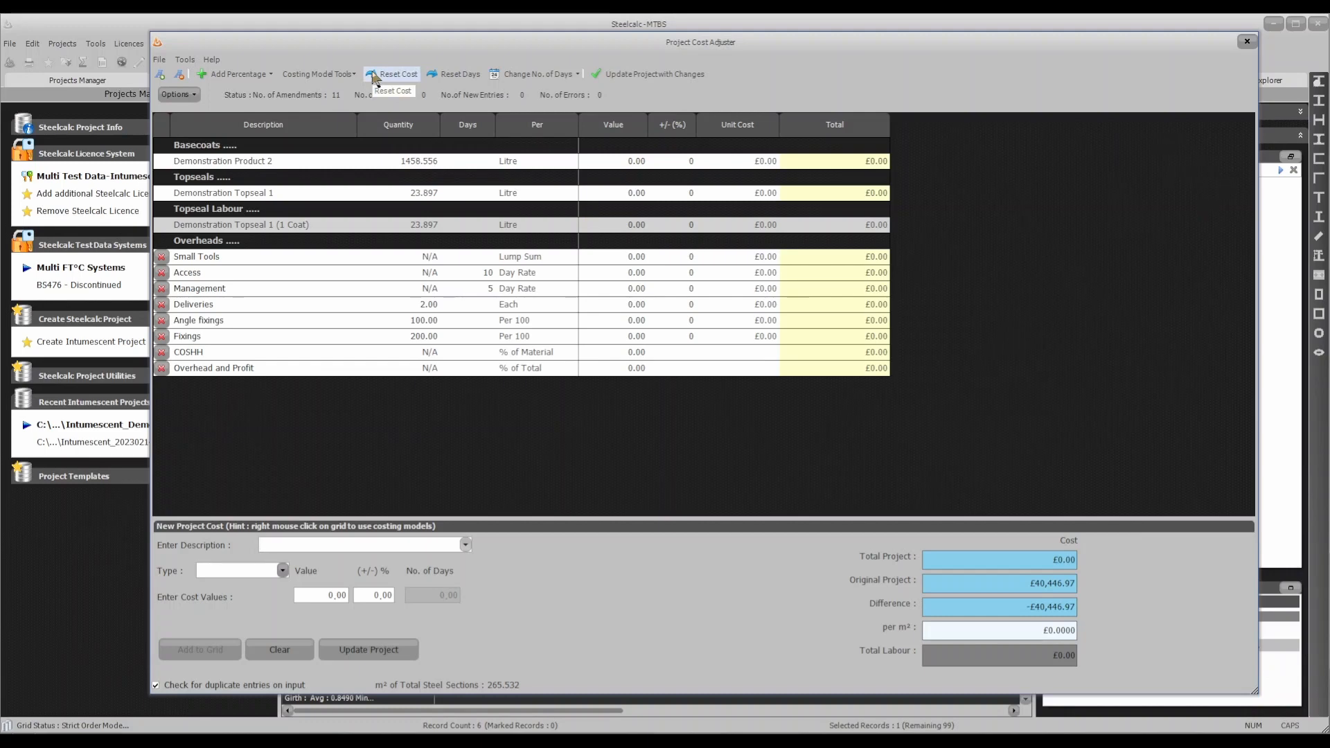
{"action": "left_click", "coordinate": [375, 75]}
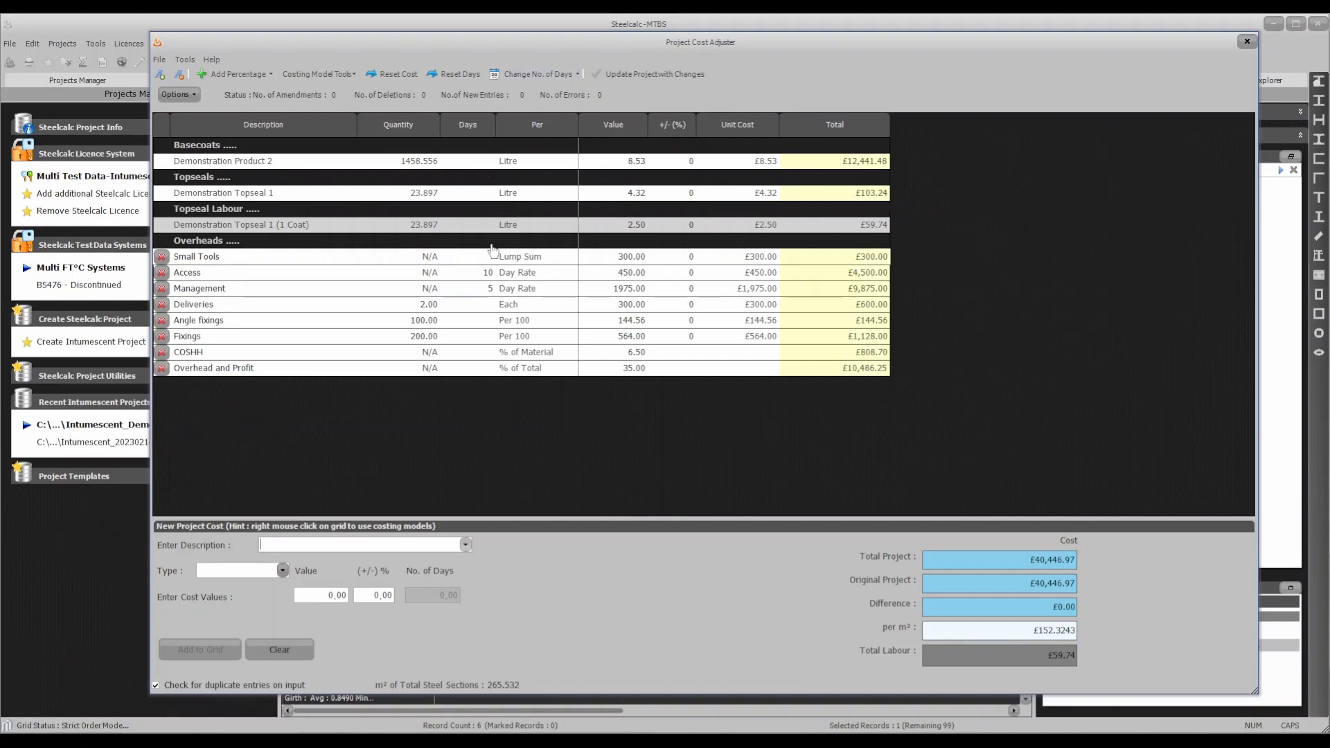
- Change the number of days to 12 for all items whose days are equal to 10
{"action": "left_click", "coordinate": [541, 76]}
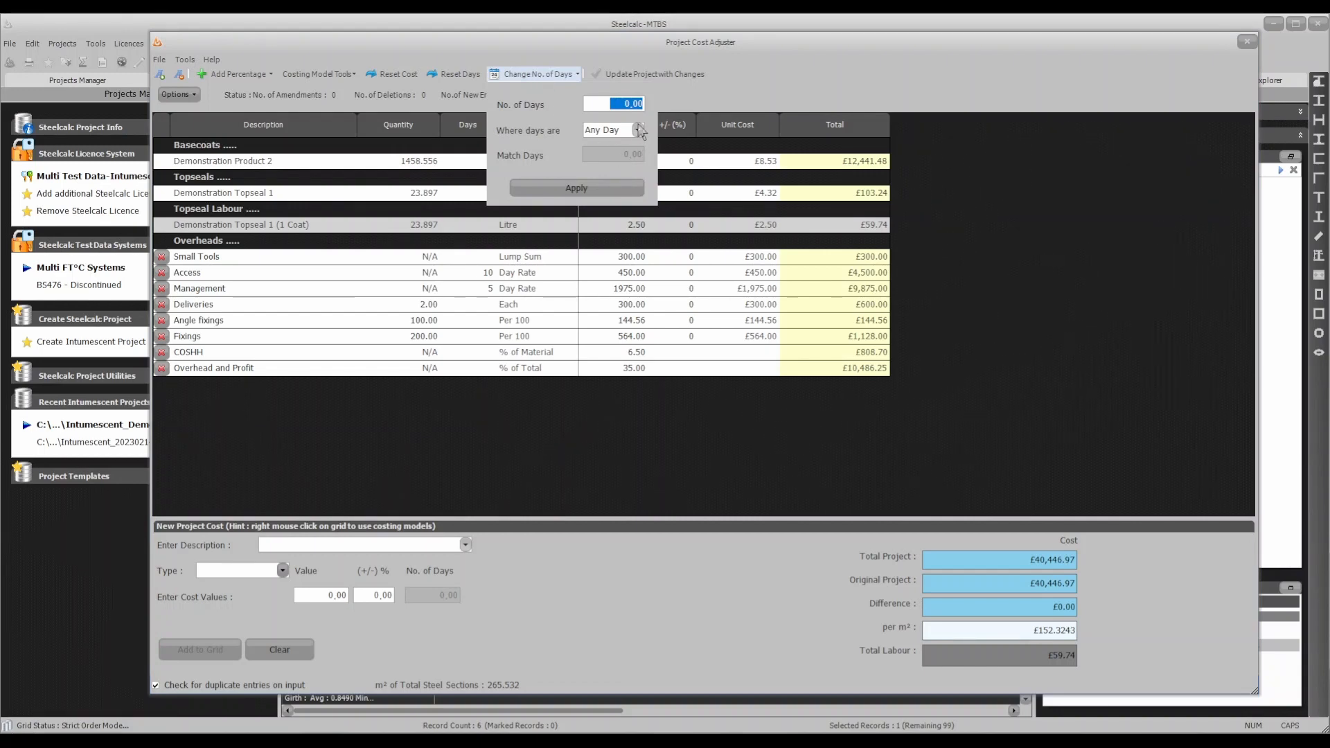
{"action": "left_click", "coordinate": [638, 130]}
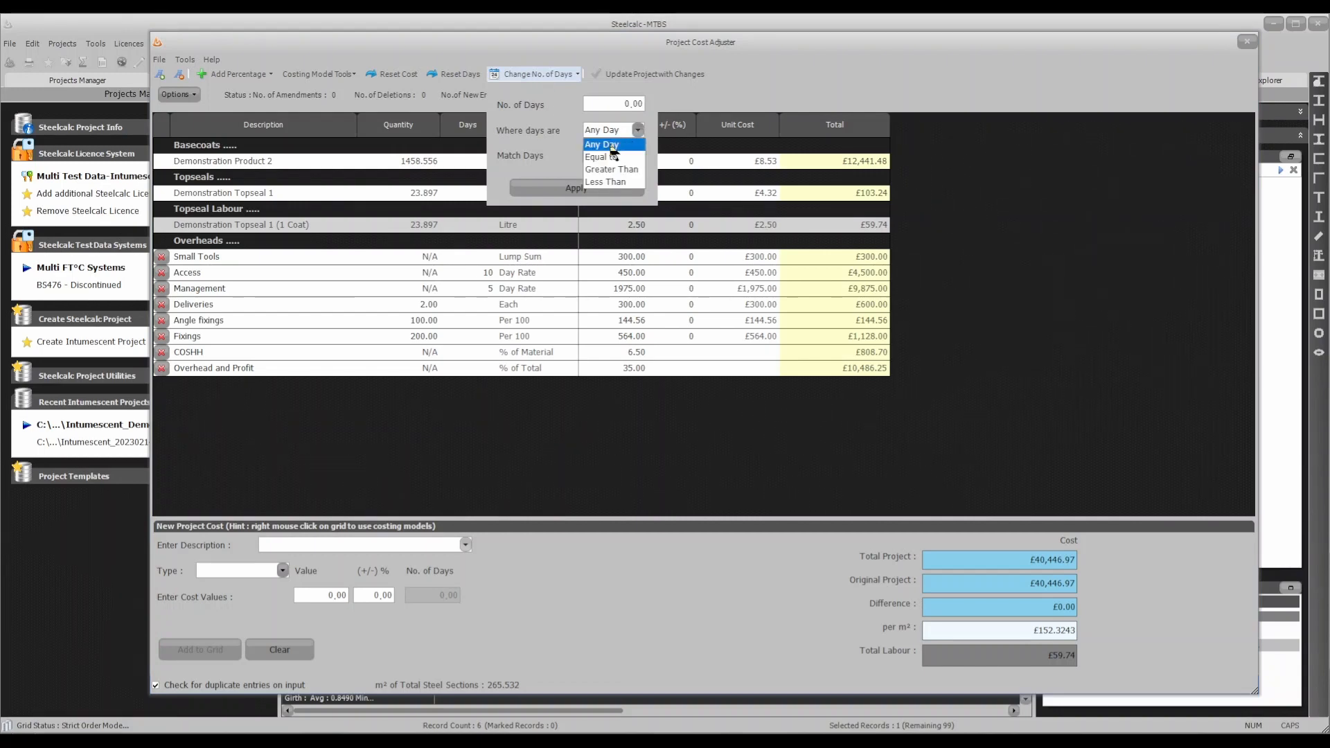
{"action": "left_click", "coordinate": [612, 157]}
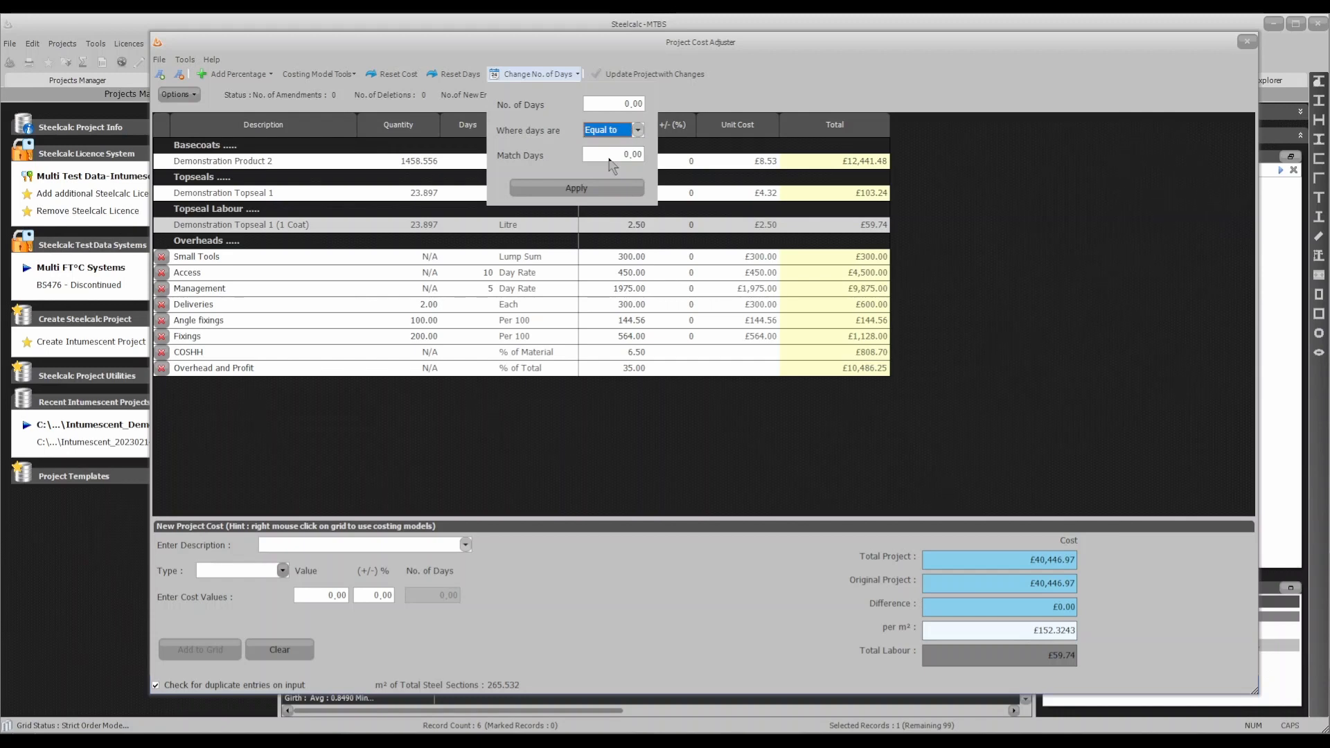
{"action": "left_click", "coordinate": [608, 156]}
{"action": "type", "text": "1"}
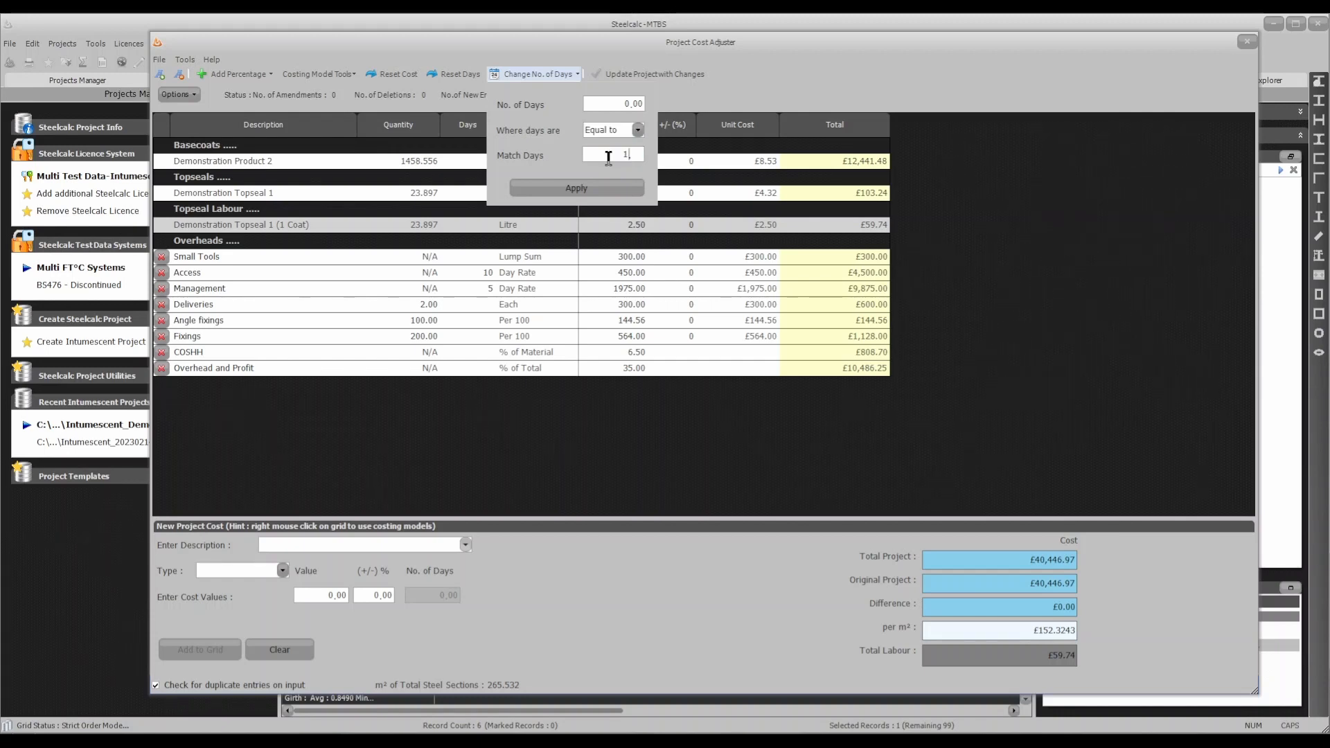
{"action": "left_click", "coordinate": [612, 103]}
{"action": "type", "text": "12,"}
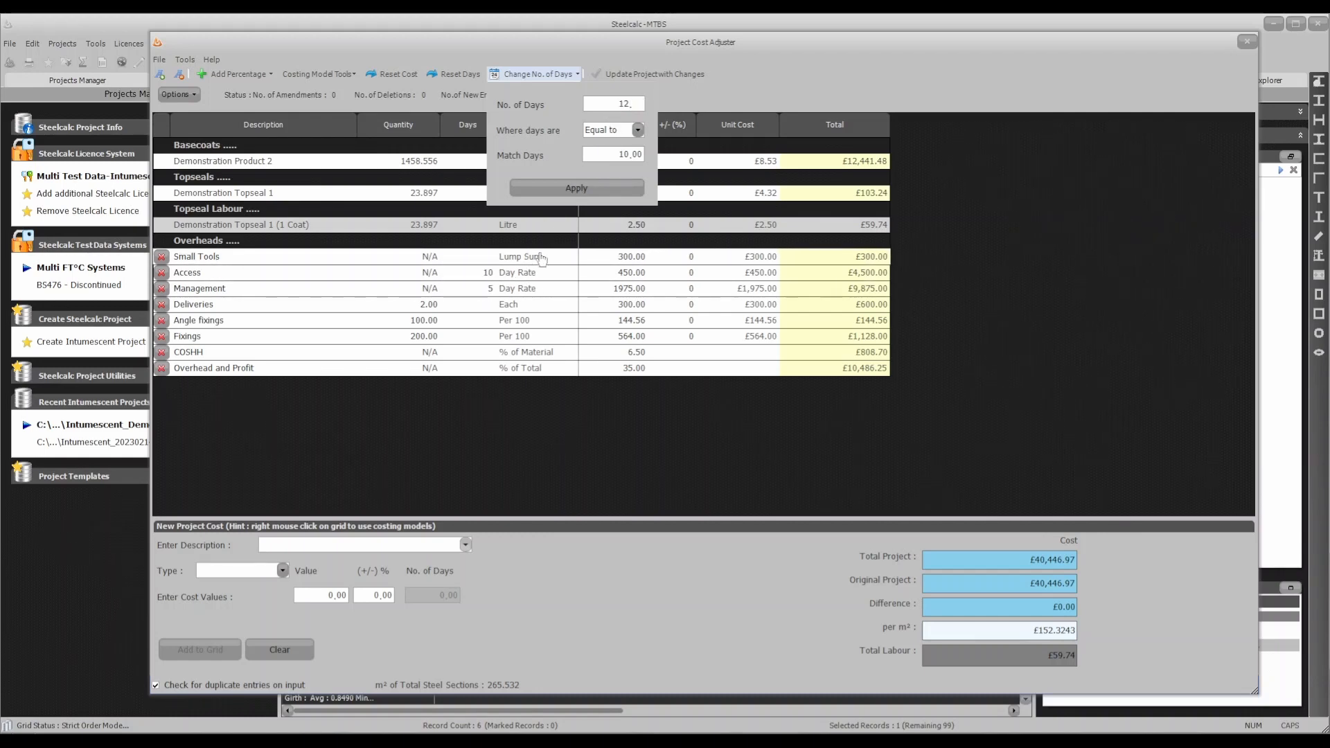
{"action": "left_click", "coordinate": [592, 187]}
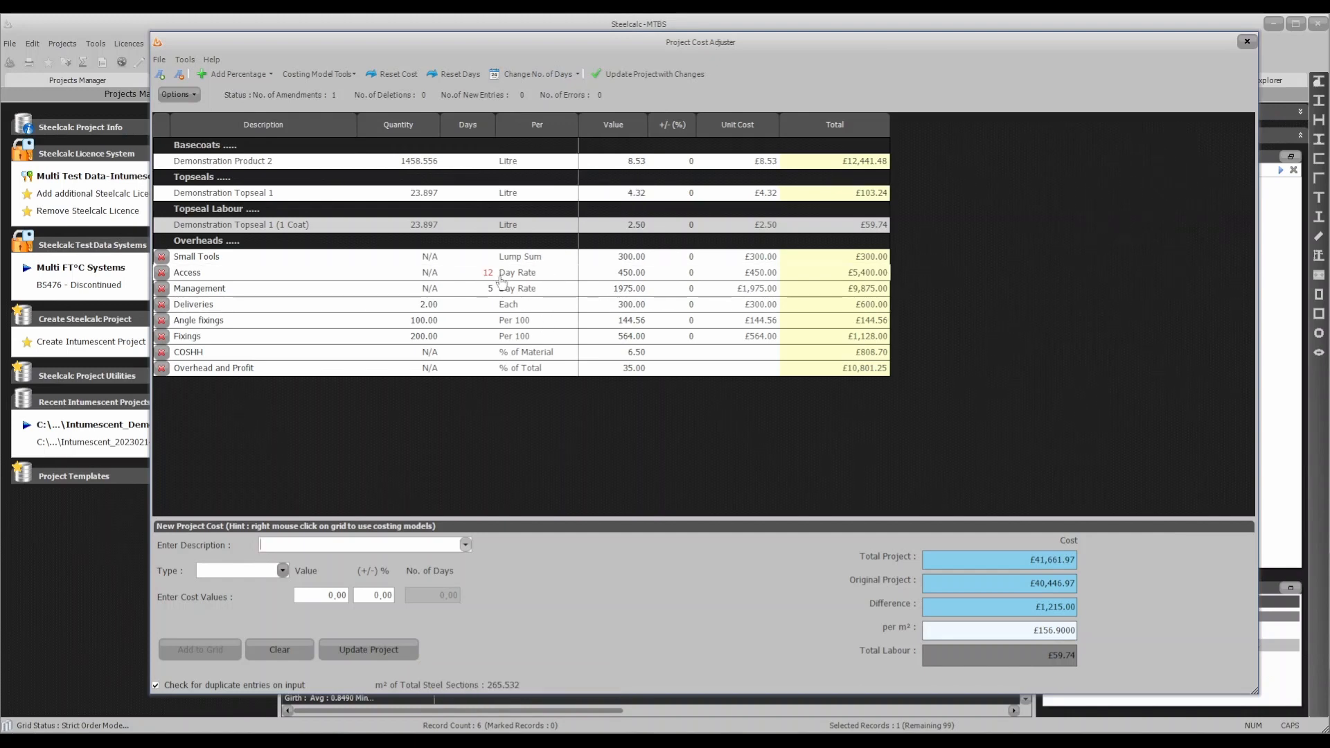
- Update the project with the changed days, and close the Cost Adjuster to check the overheads and grand total in the project totals
{"action": "left_click", "coordinate": [369, 651]}
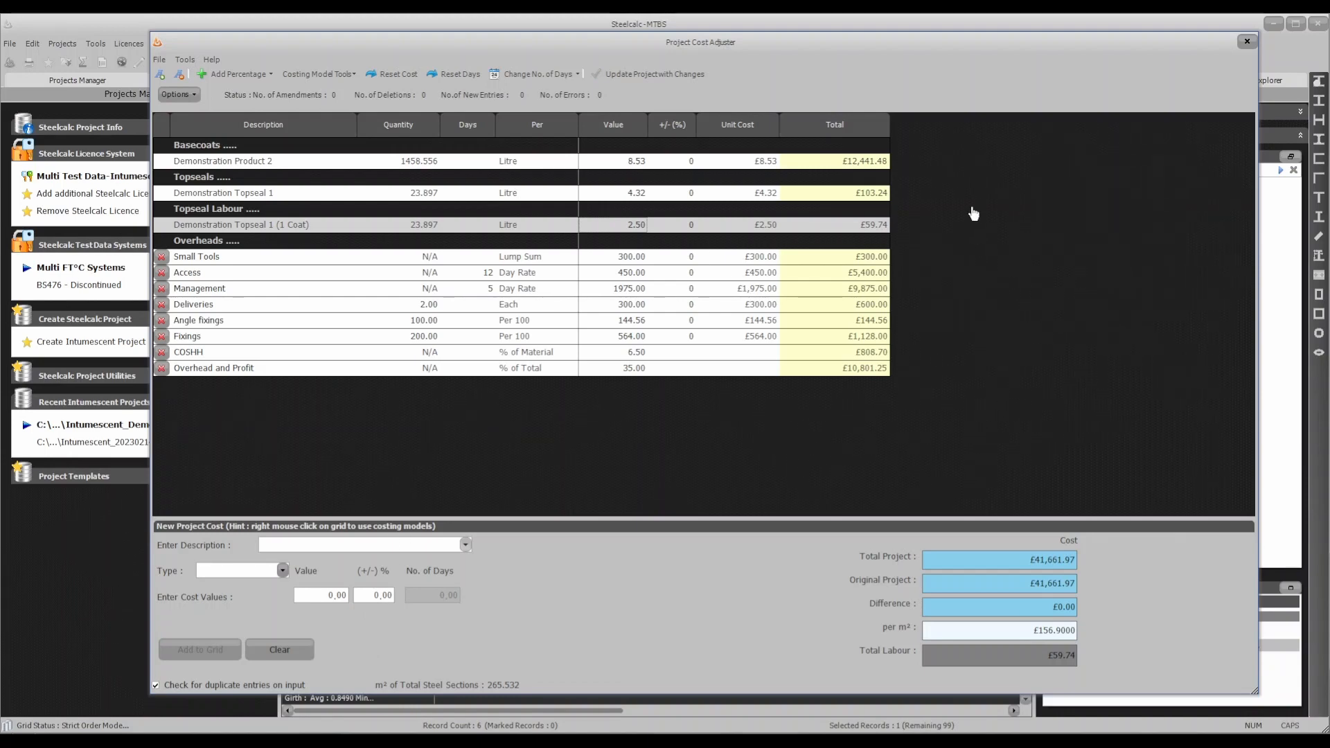
{"action": "left_click", "coordinate": [1247, 42]}
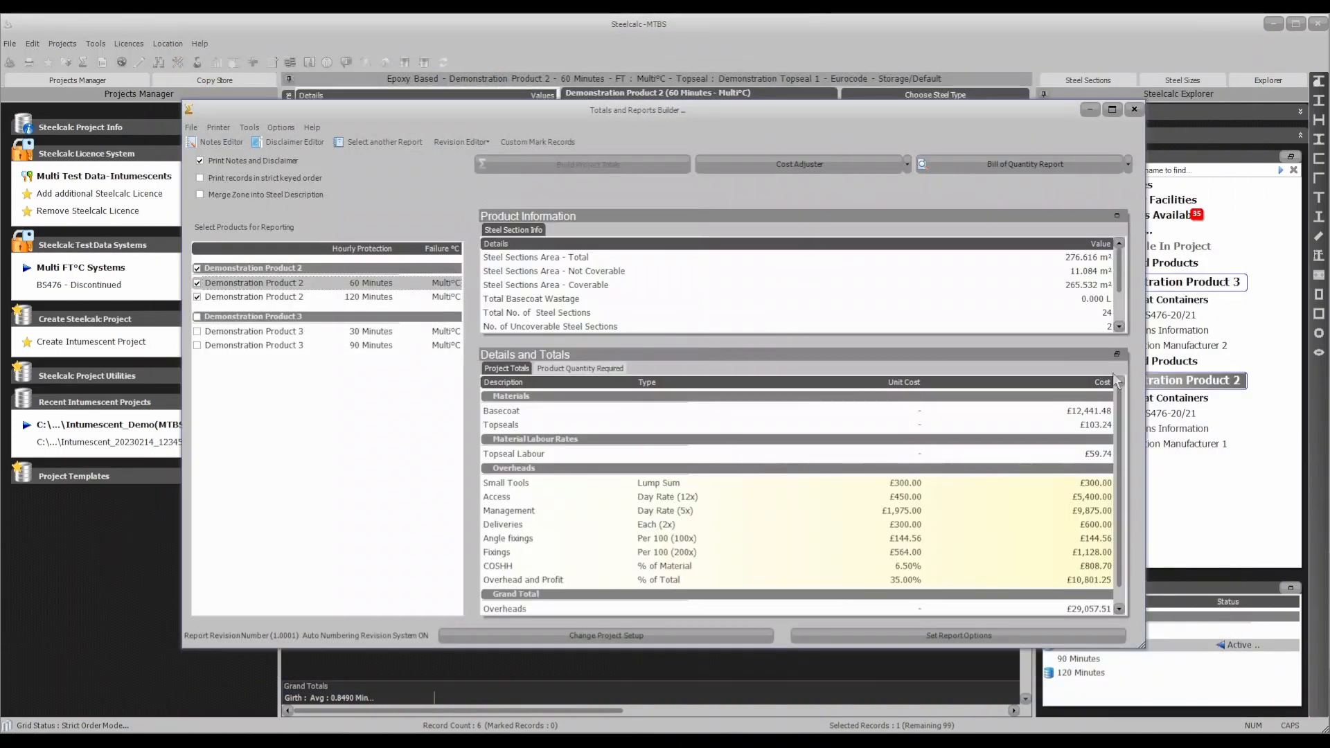
{"action": "scroll", "coordinate": [1125, 484], "scroll_direction": "down", "scroll_amount": 1}
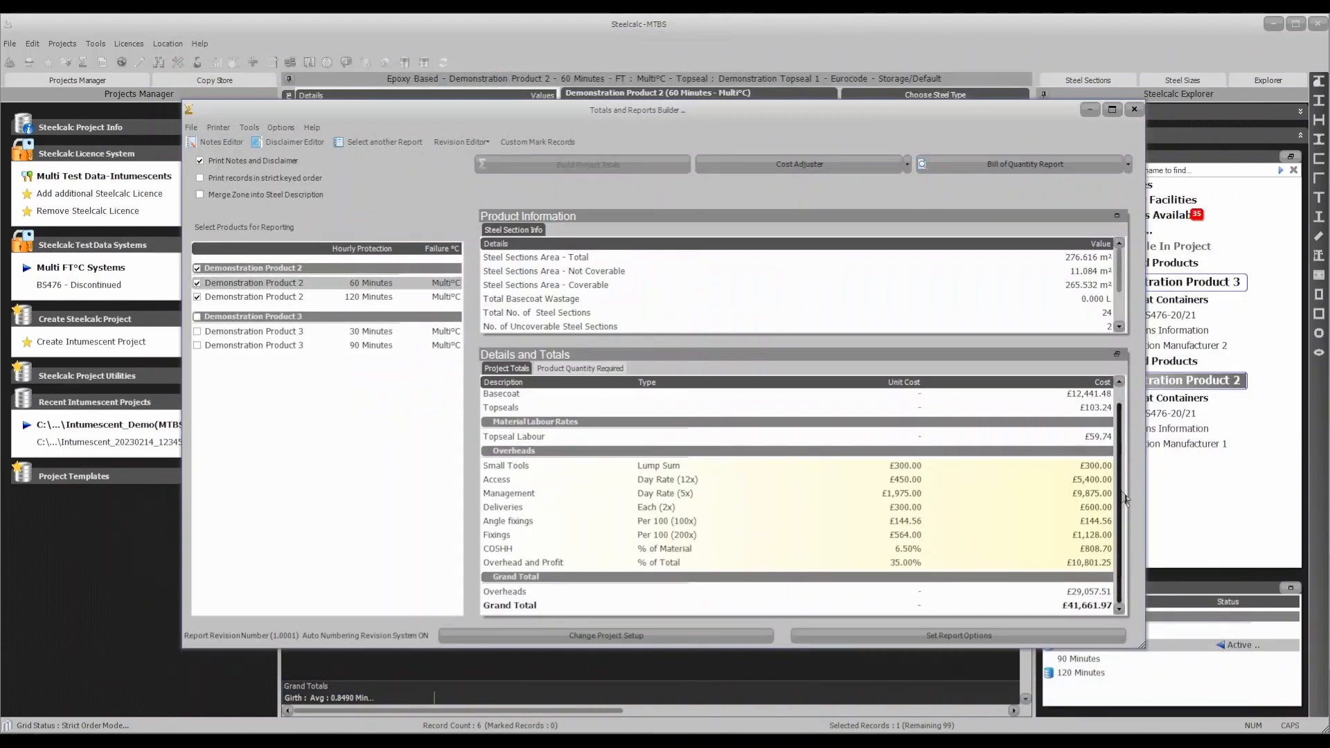